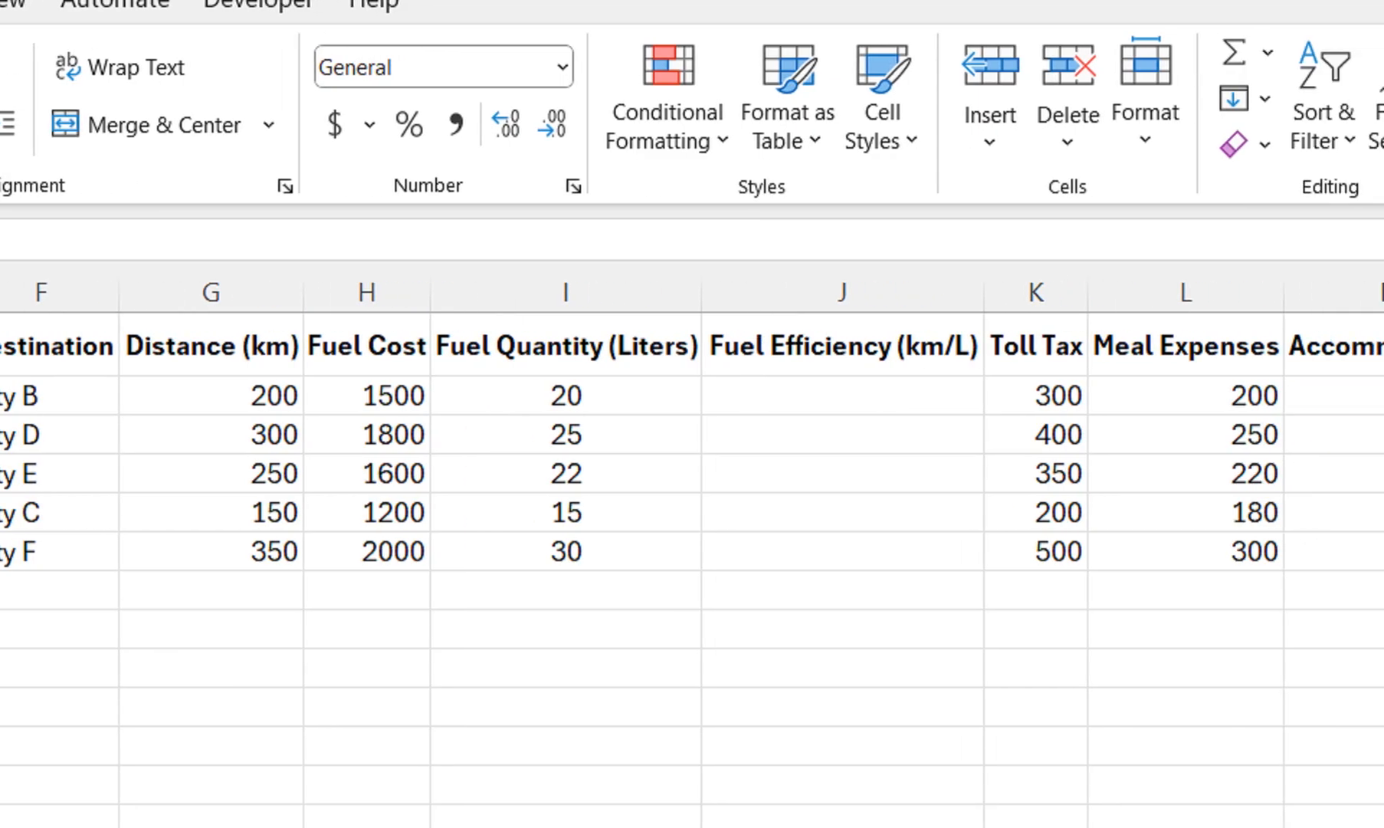
click(1191, 396)
click(1036, 435)
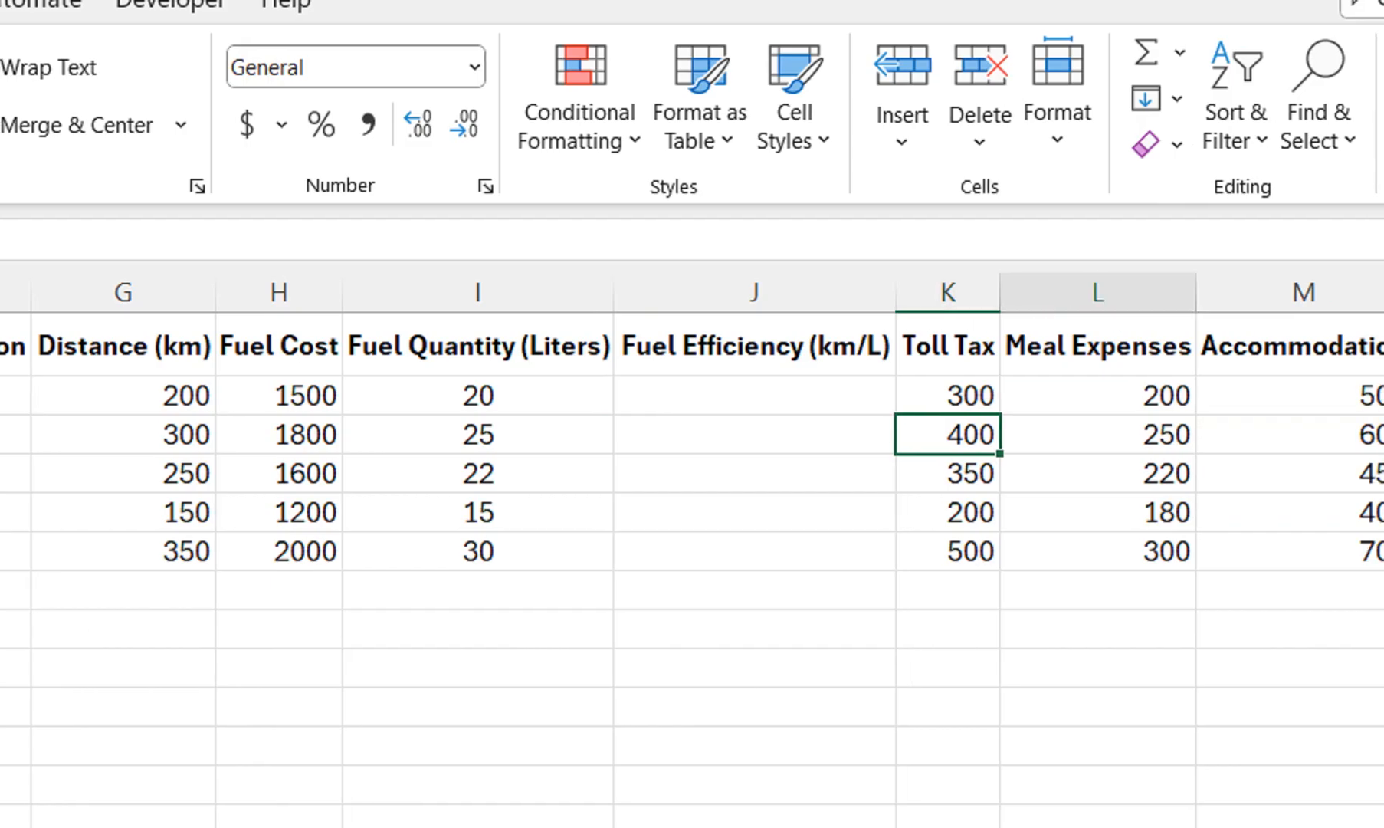
click(1186, 395)
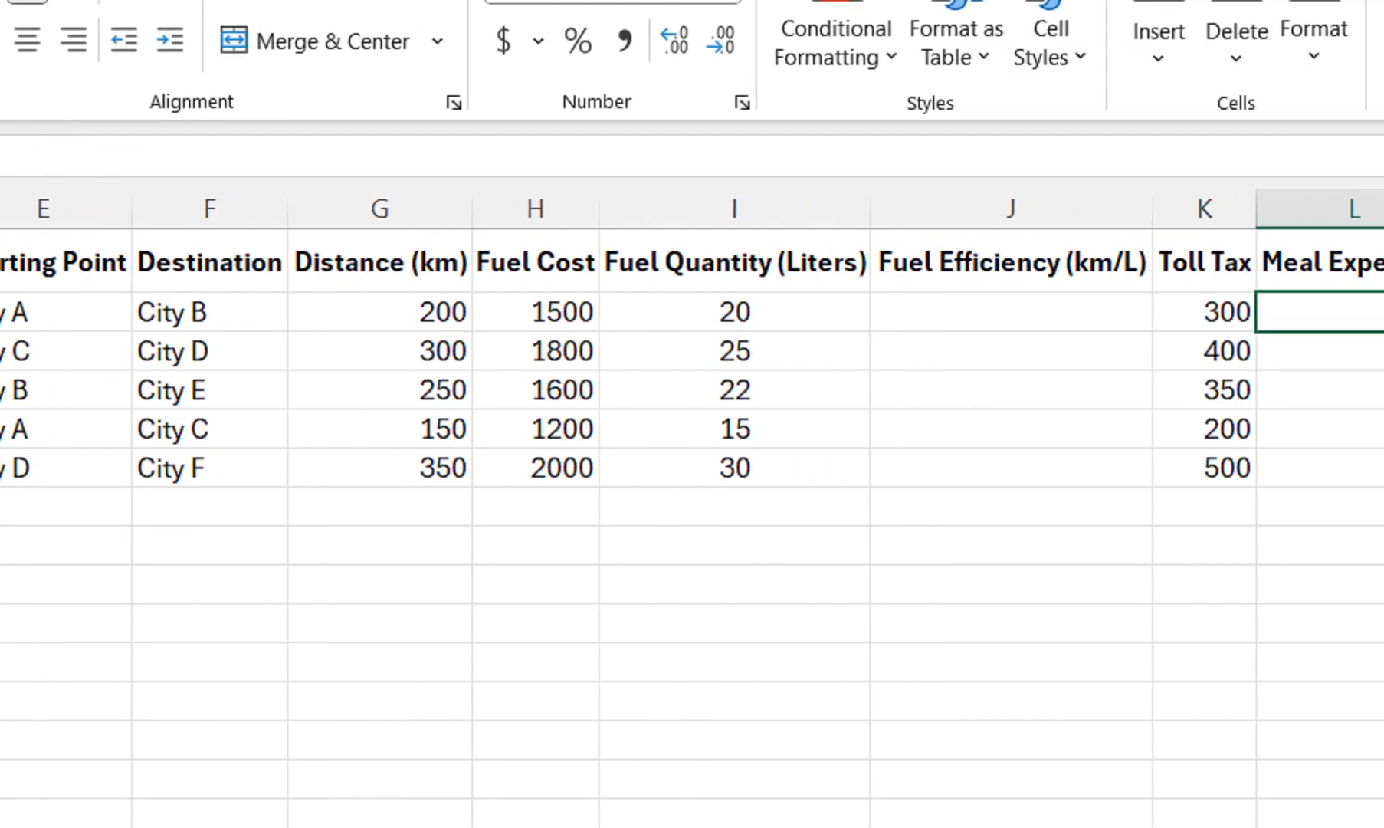
- Calculate the first trip's Fuel Efficiency in J2 with the formula =IF(I2<>0,G2/I2,0)
click(1011, 312)
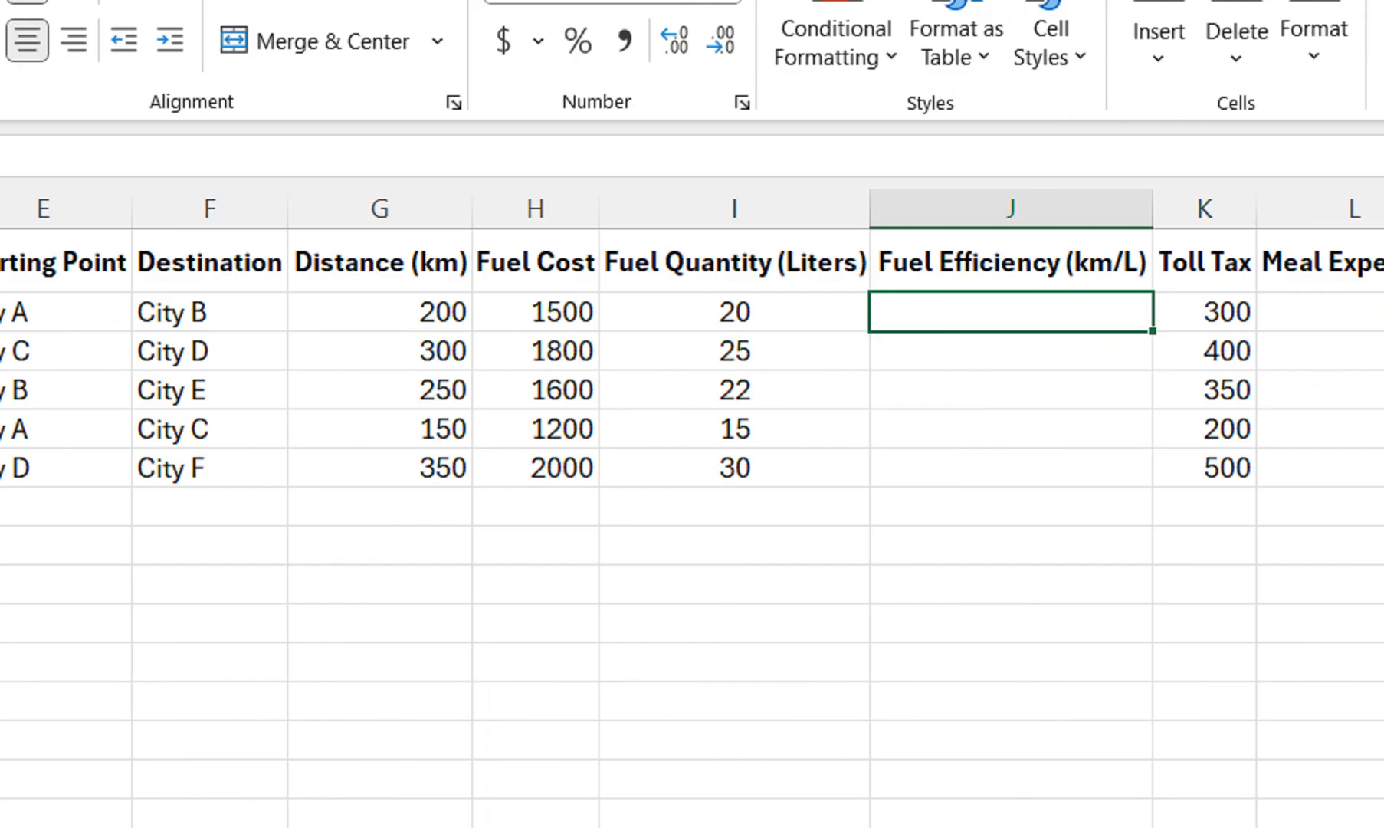
text(=if)
key(Tab)
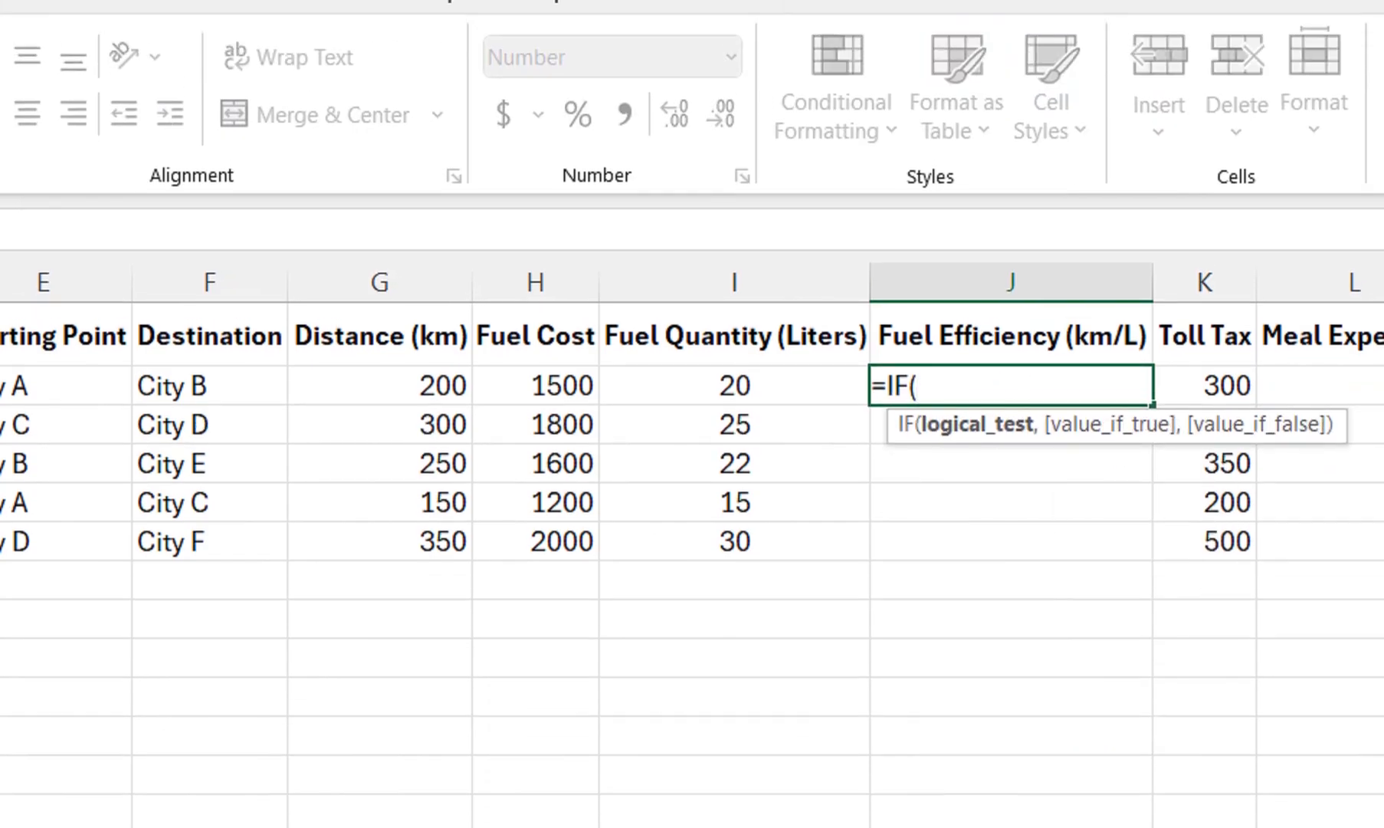
click(735, 385)
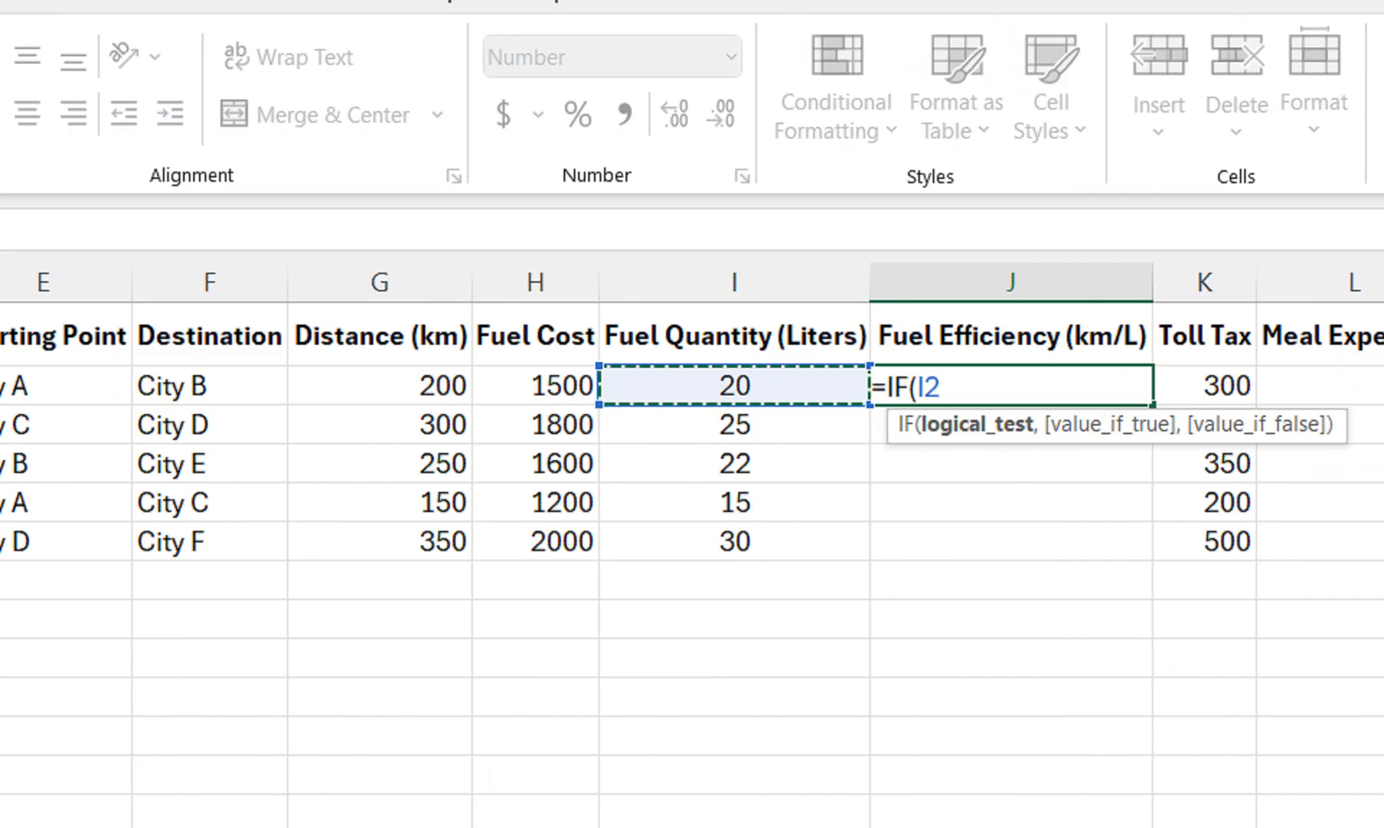
text(<>0)
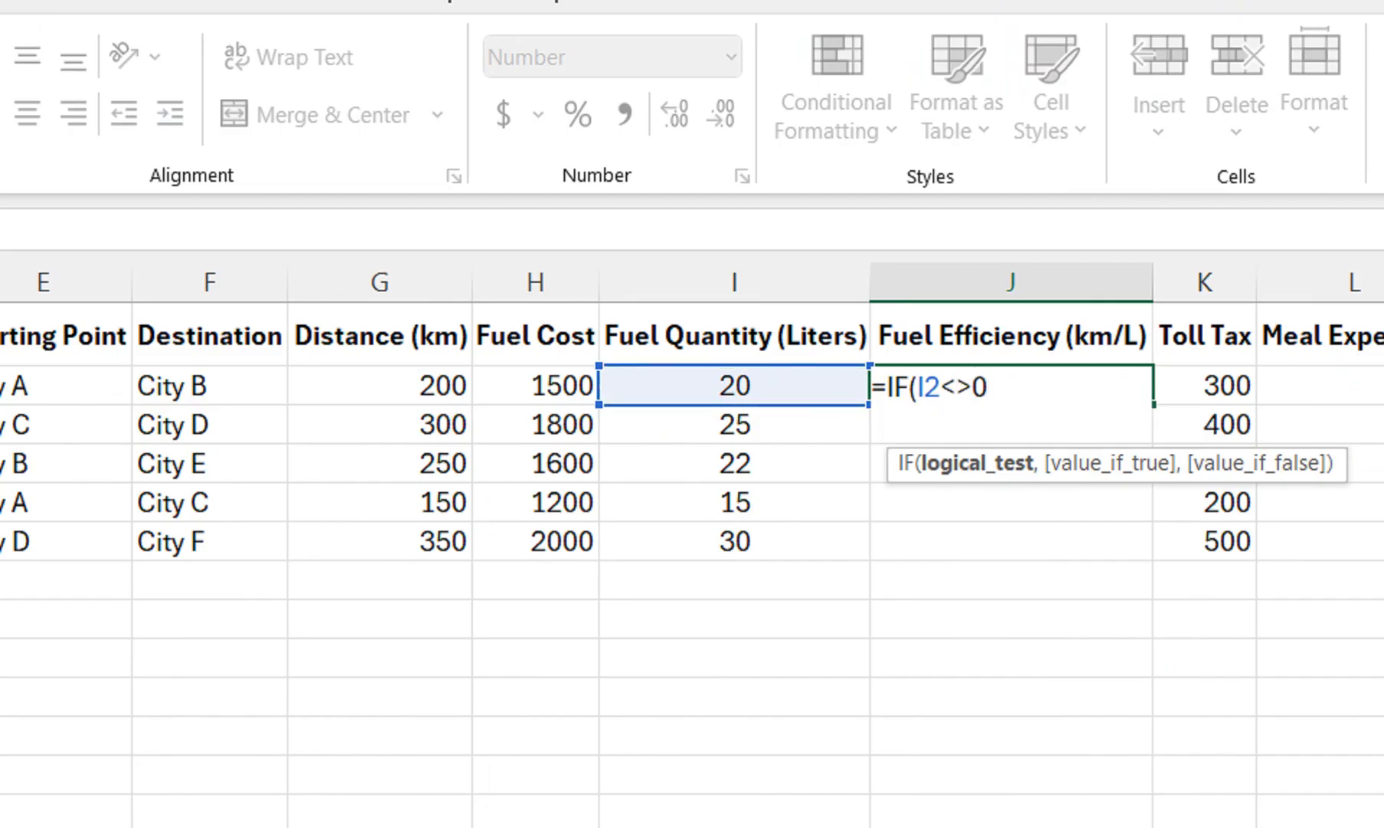
text(,)
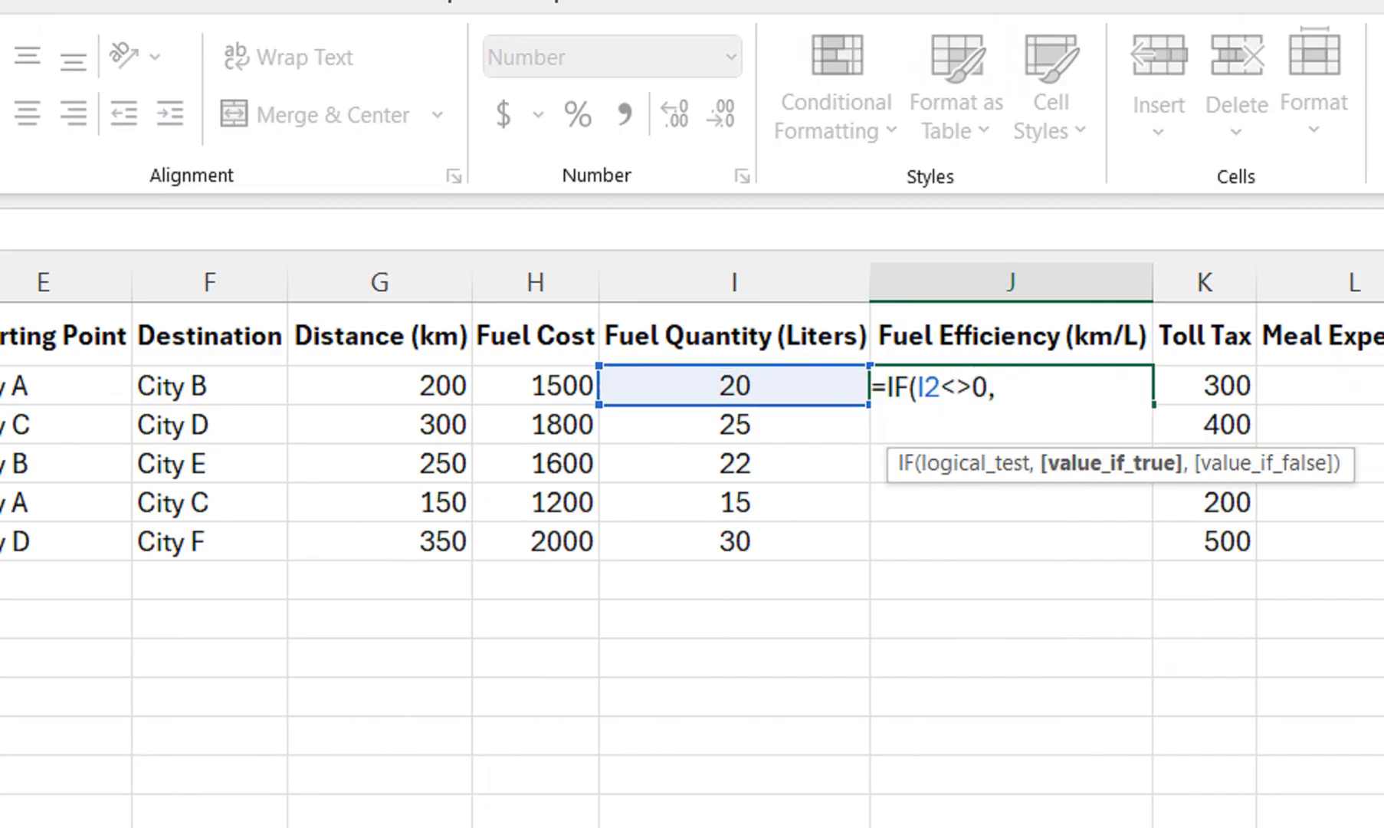
click(380, 385)
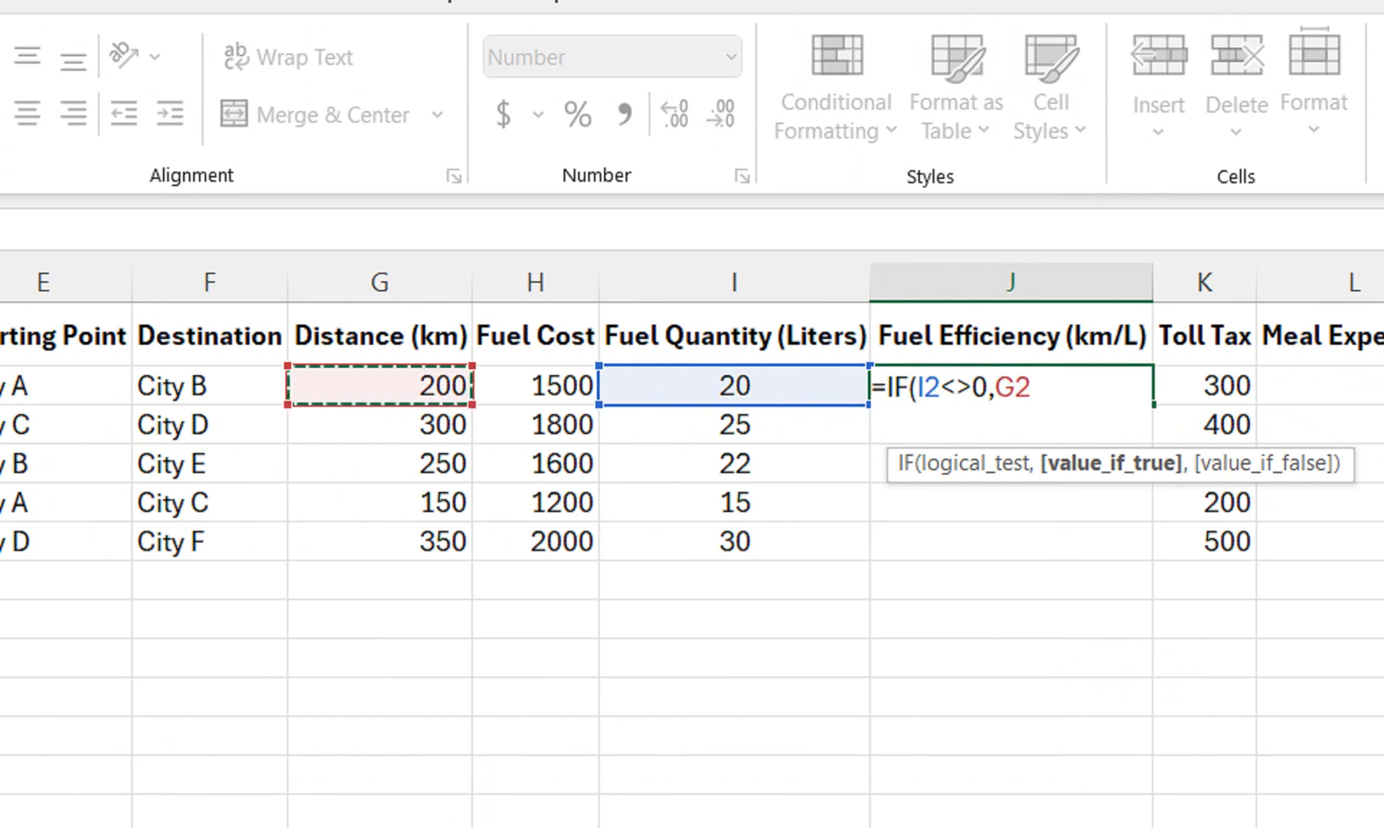
text(/)
click(734, 385)
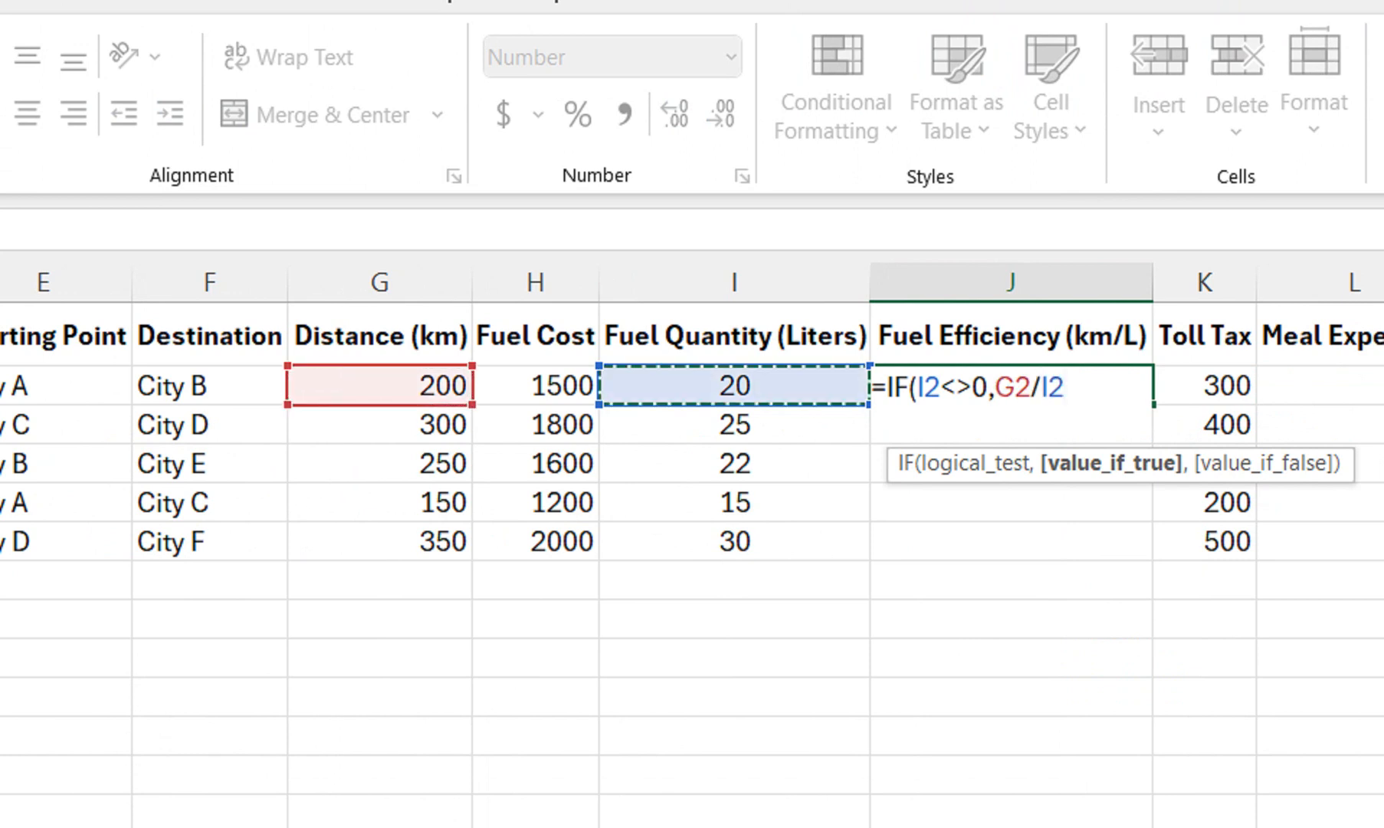
text(,)
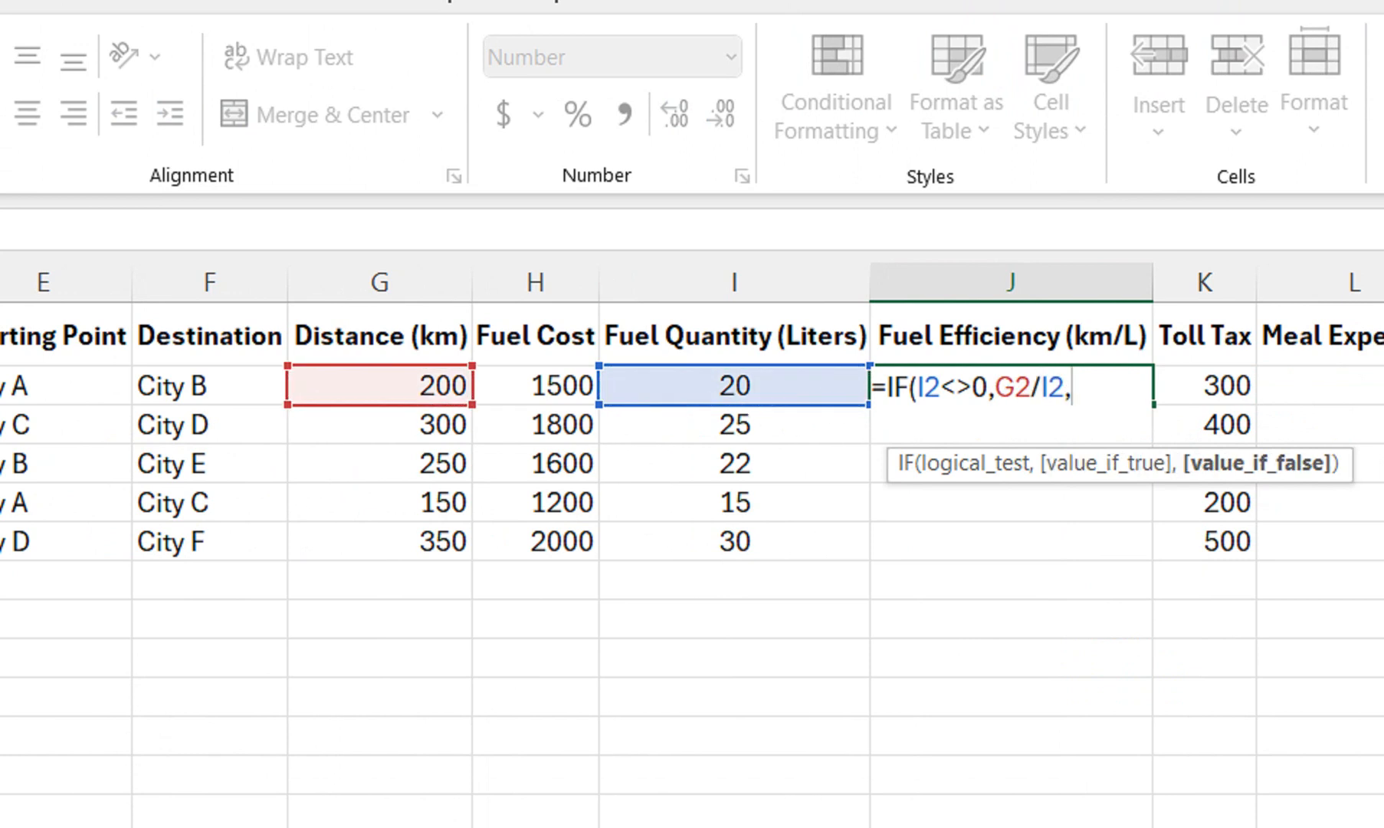
text(0))
key(Return)
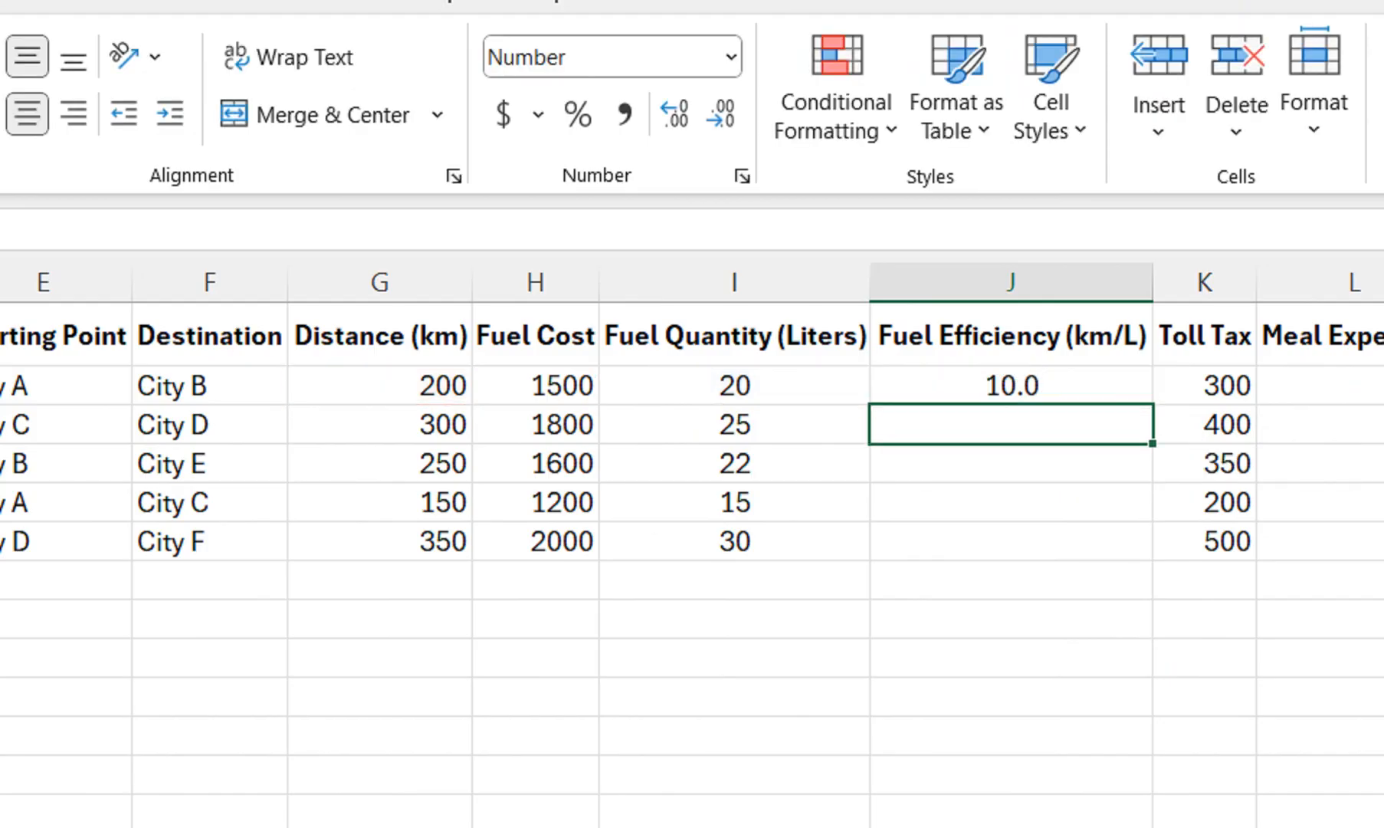
- Fill the Fuel Efficiency formula from J2 down through J6
click(1012, 386)
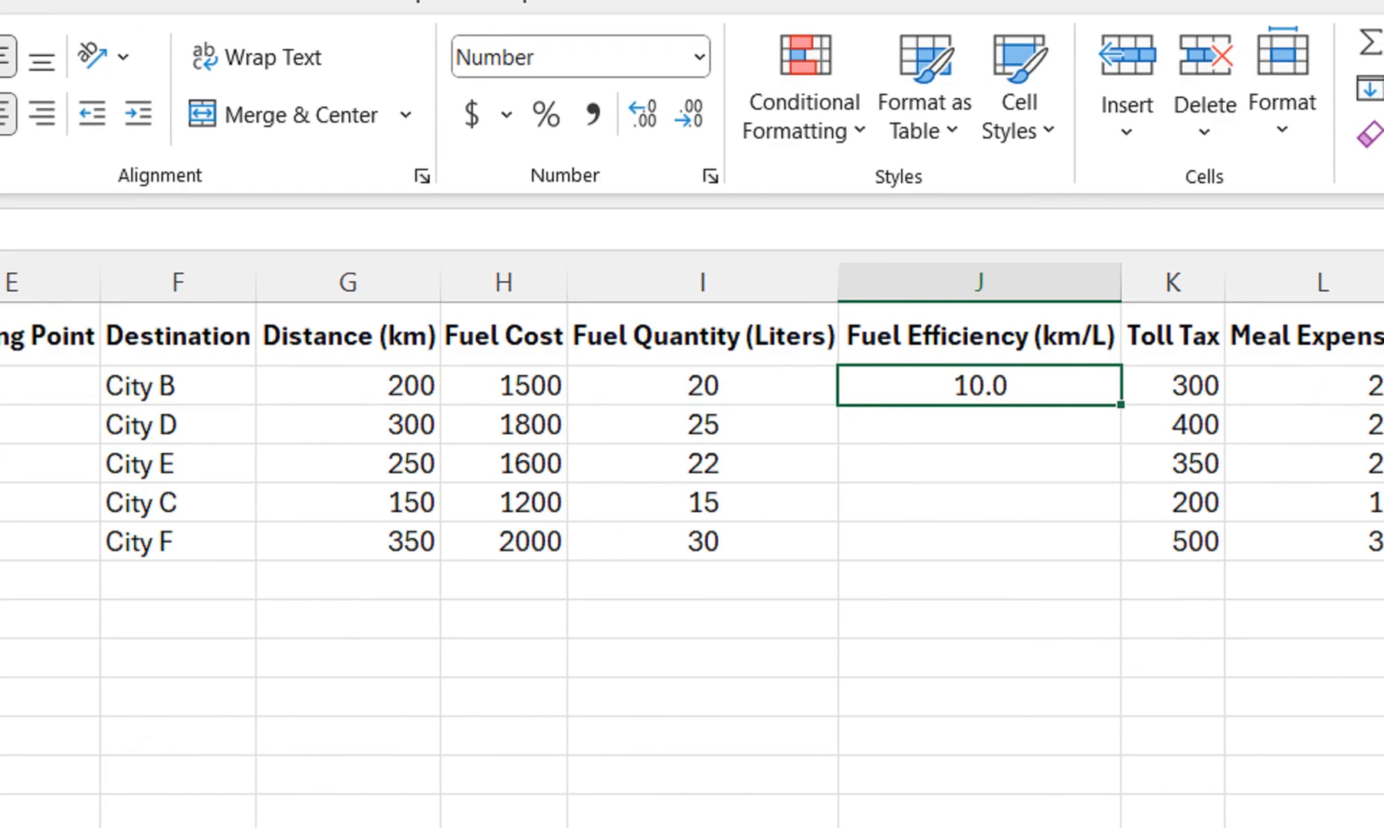
key(shift+Down)
key(shift+Down)
key(shift+Down)
key(shift+Down)
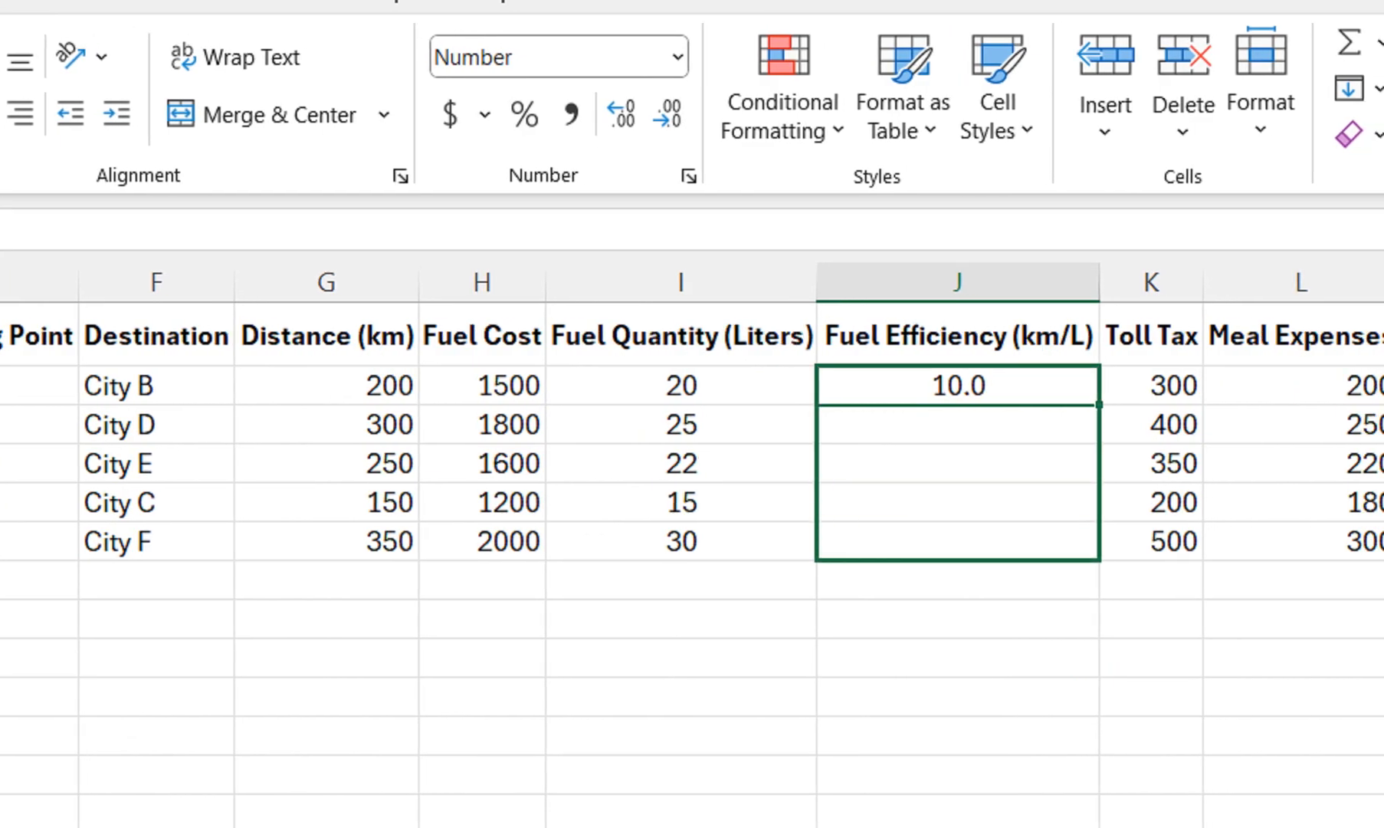
key(ctrl+d)
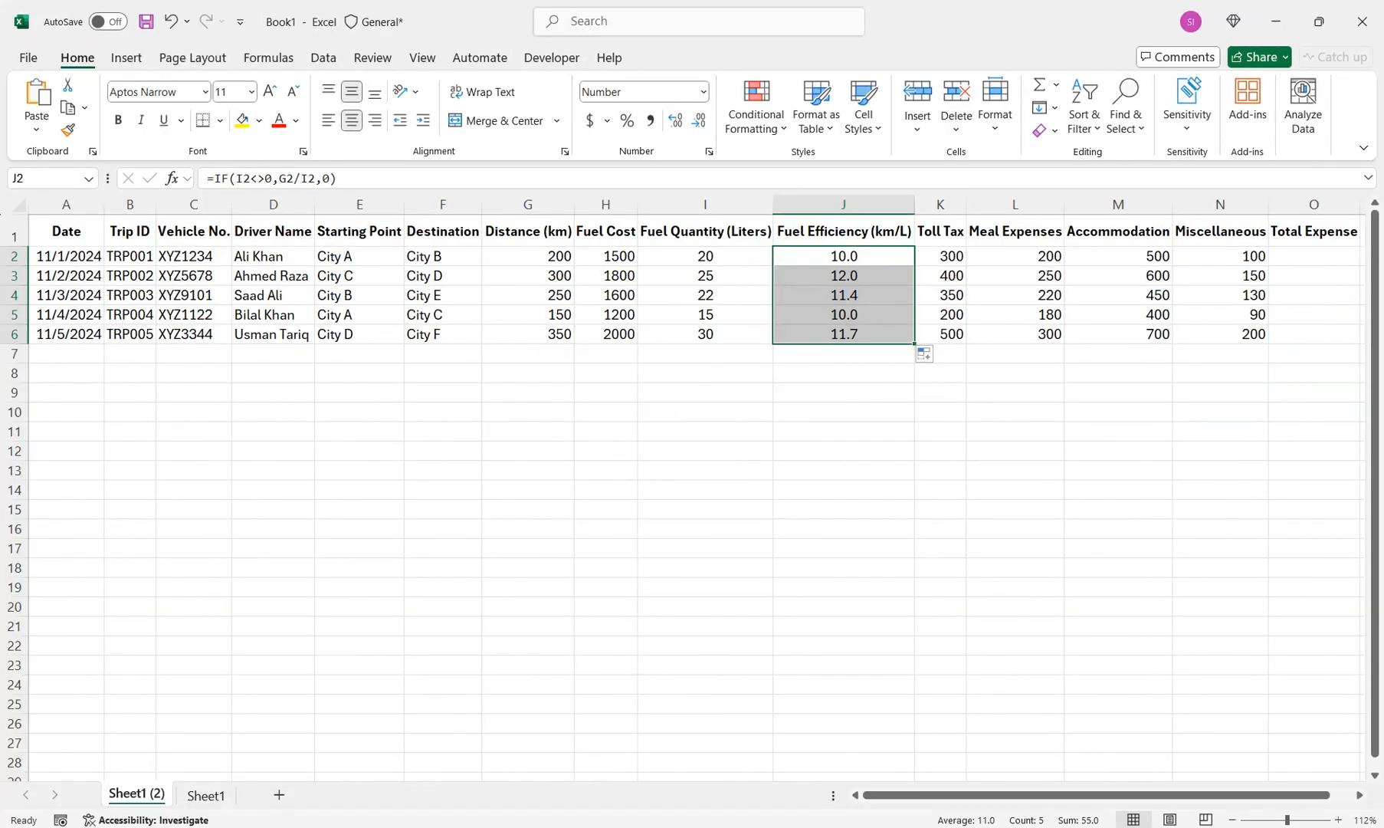
- Enter =SUM(H2,K2:N2) in O2 for the Total Expense and fill it down through O6
click(1314, 256)
text(=SUM()
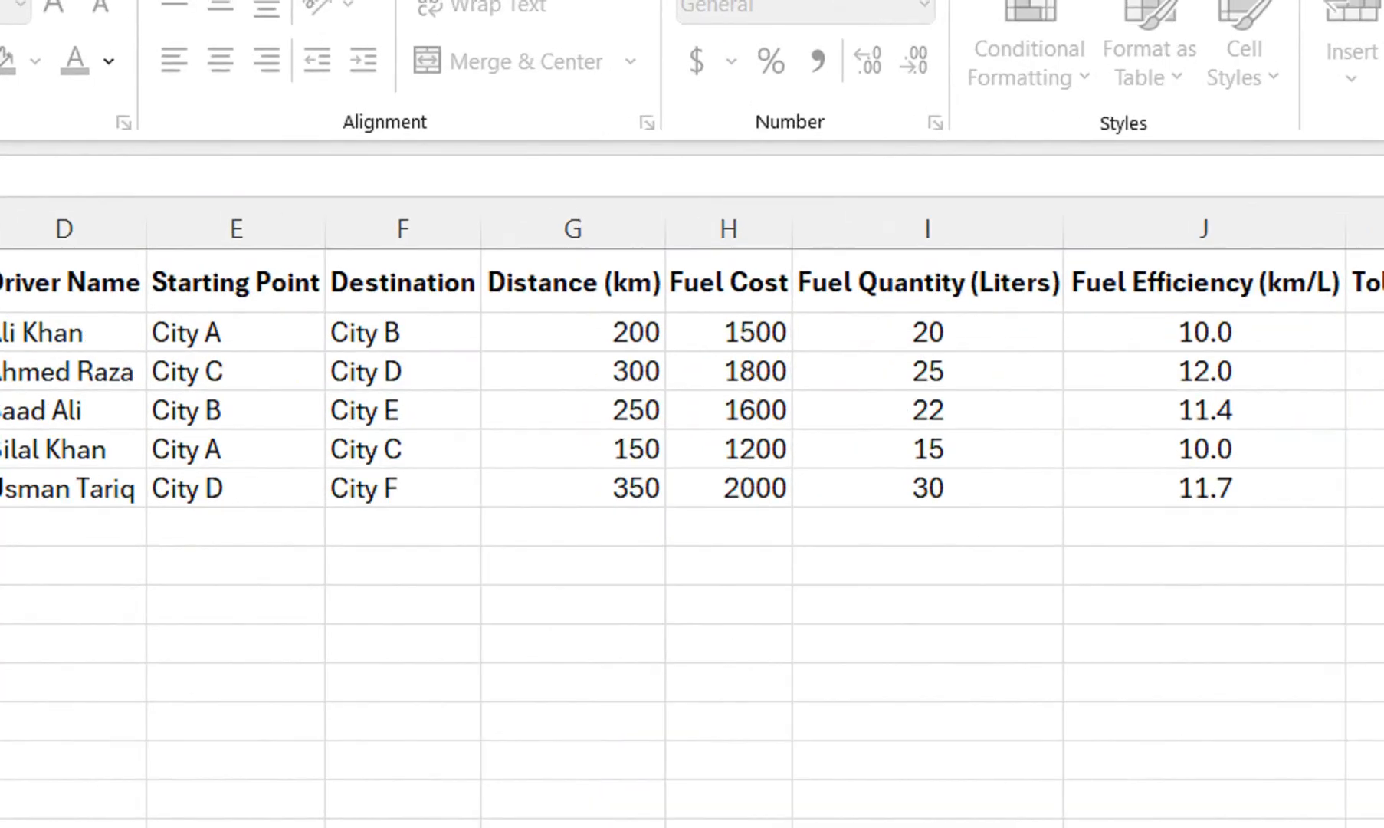
click(728, 332)
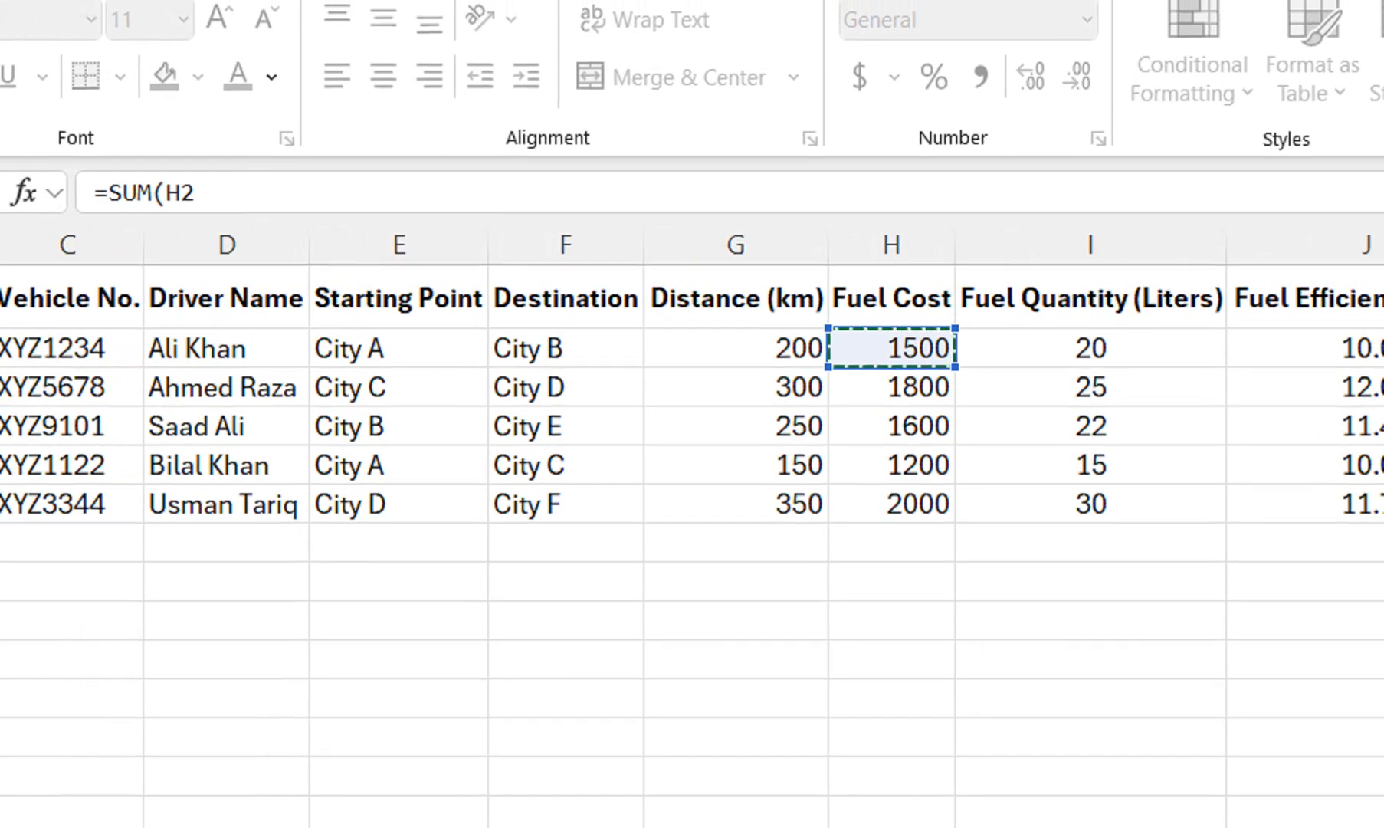
text(,)
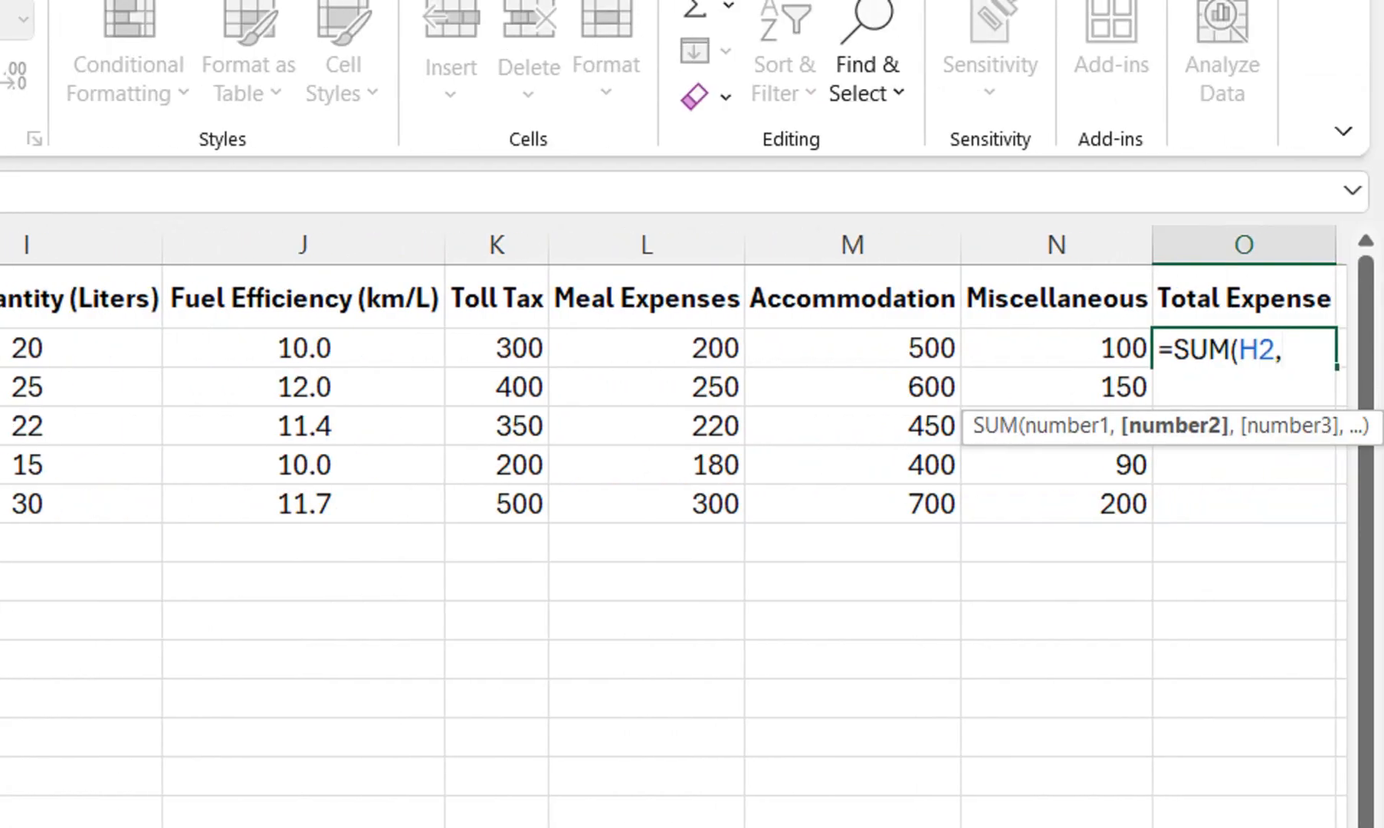
click(842, 349)
drag(499, 349, 1142, 353)
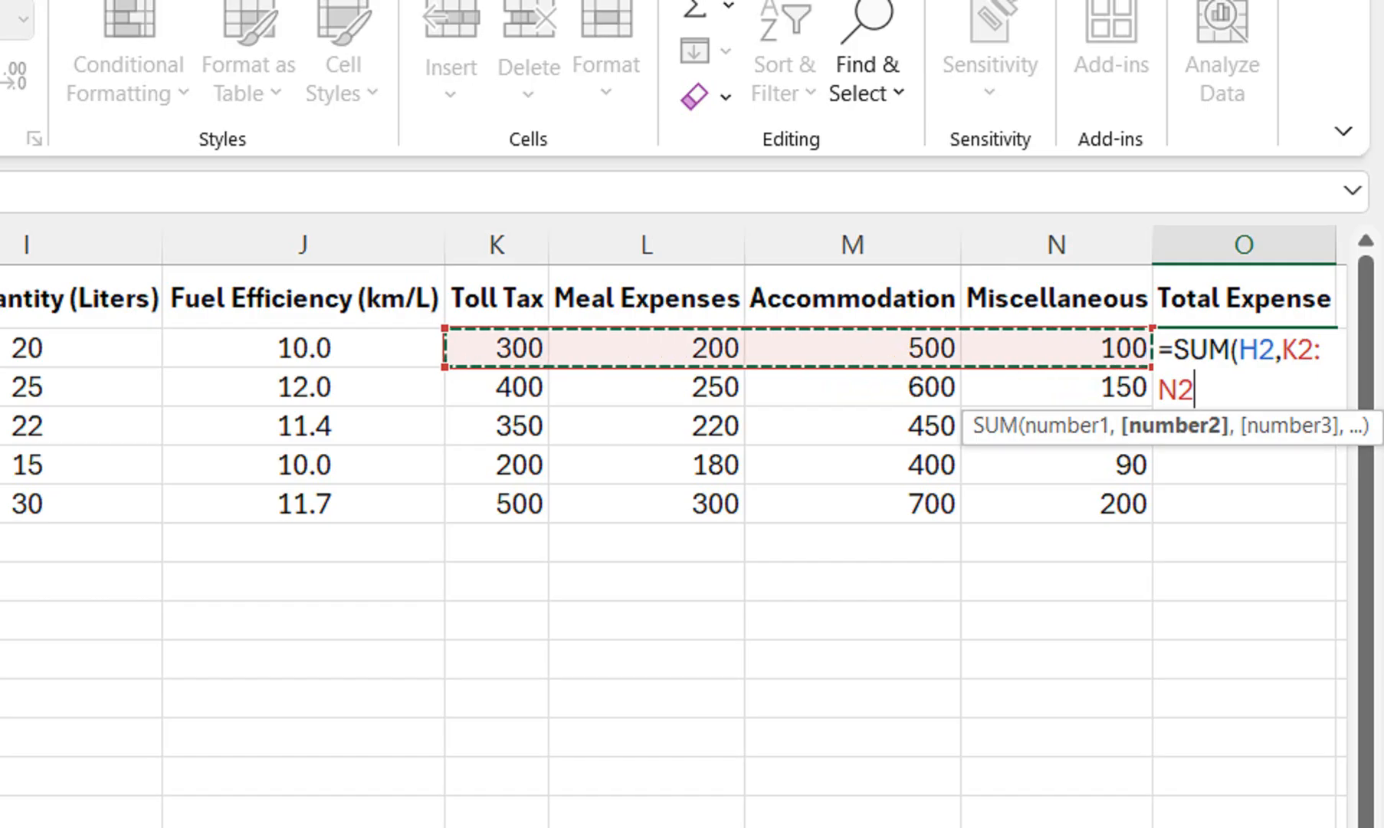
text())
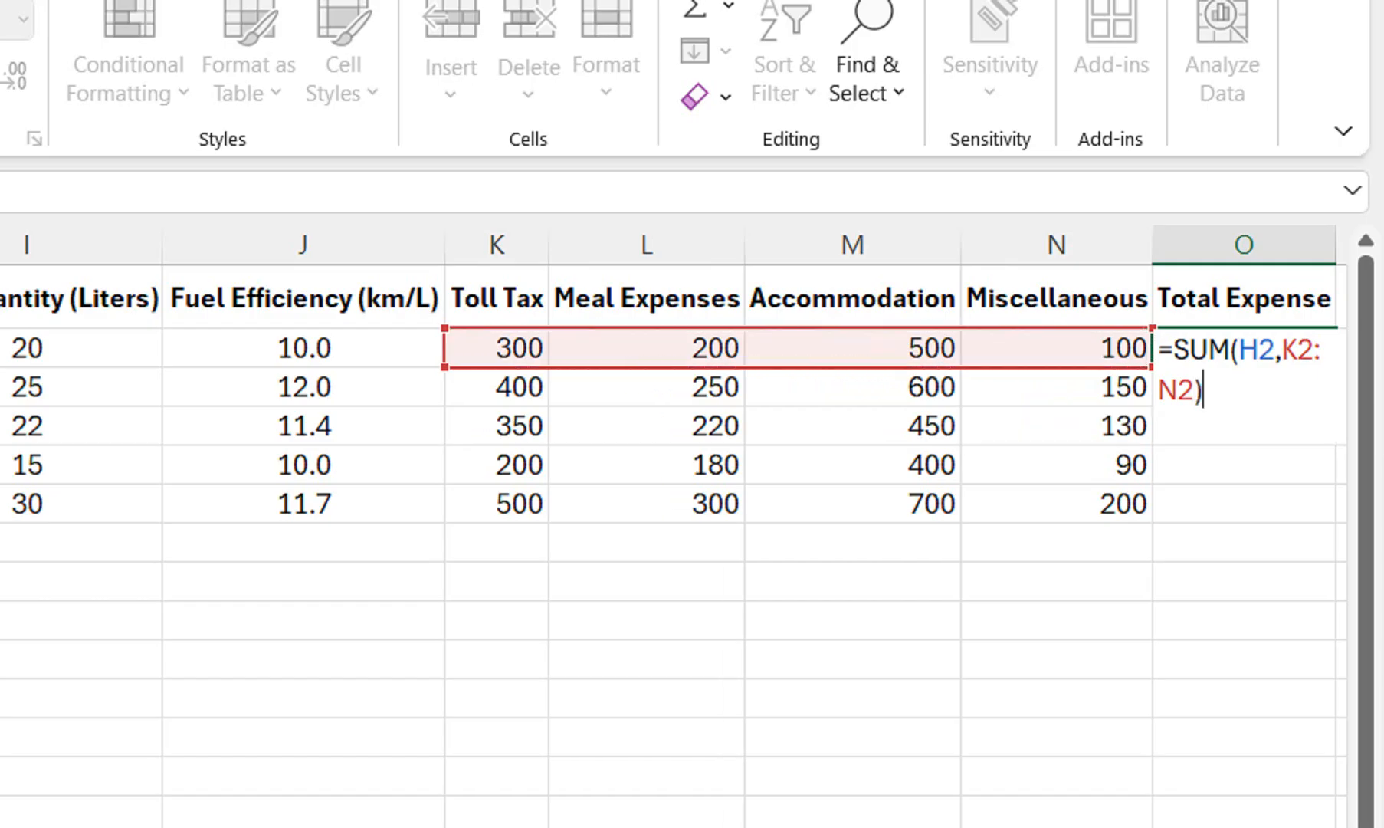
key(Return)
click(1244, 348)
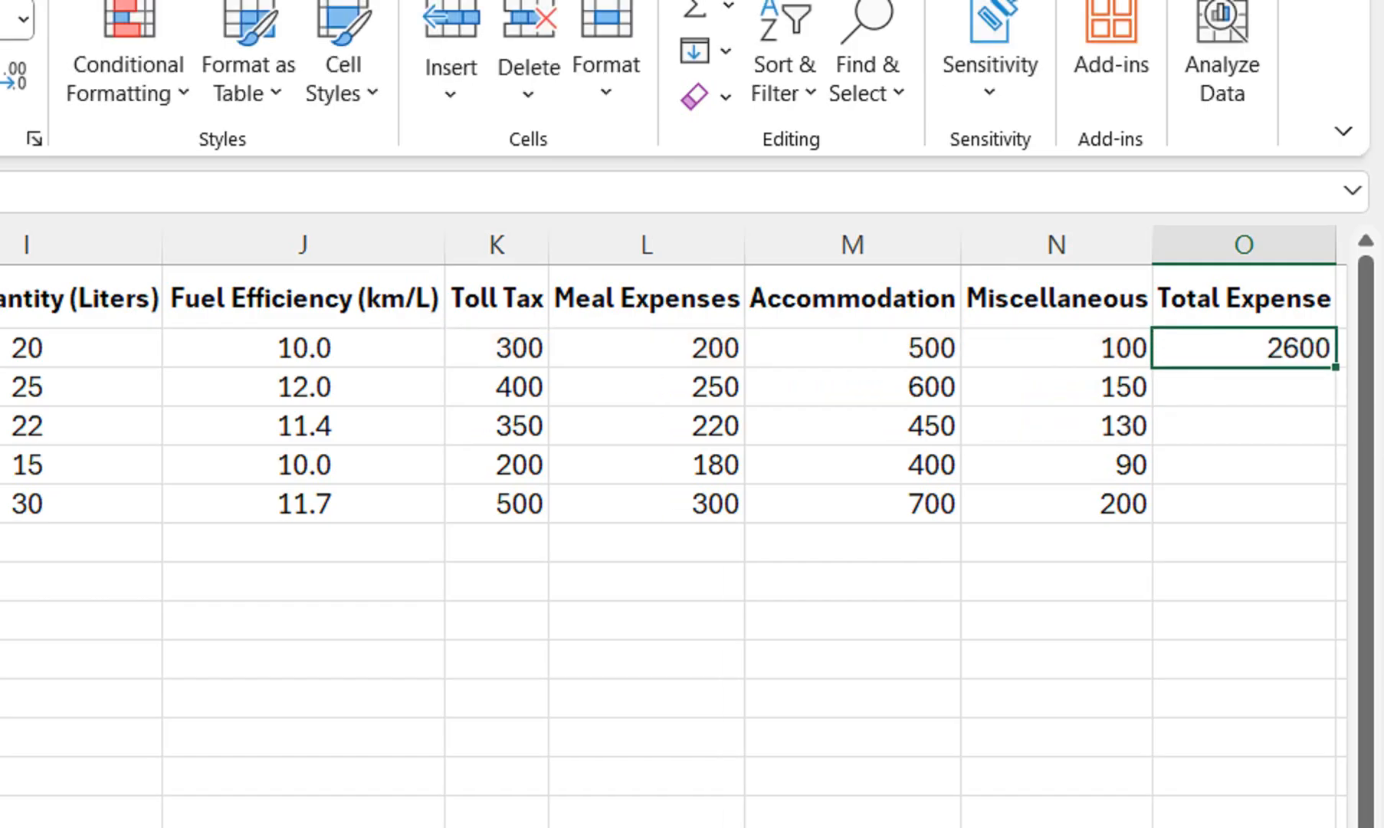
drag(1335, 367, 1335, 513)
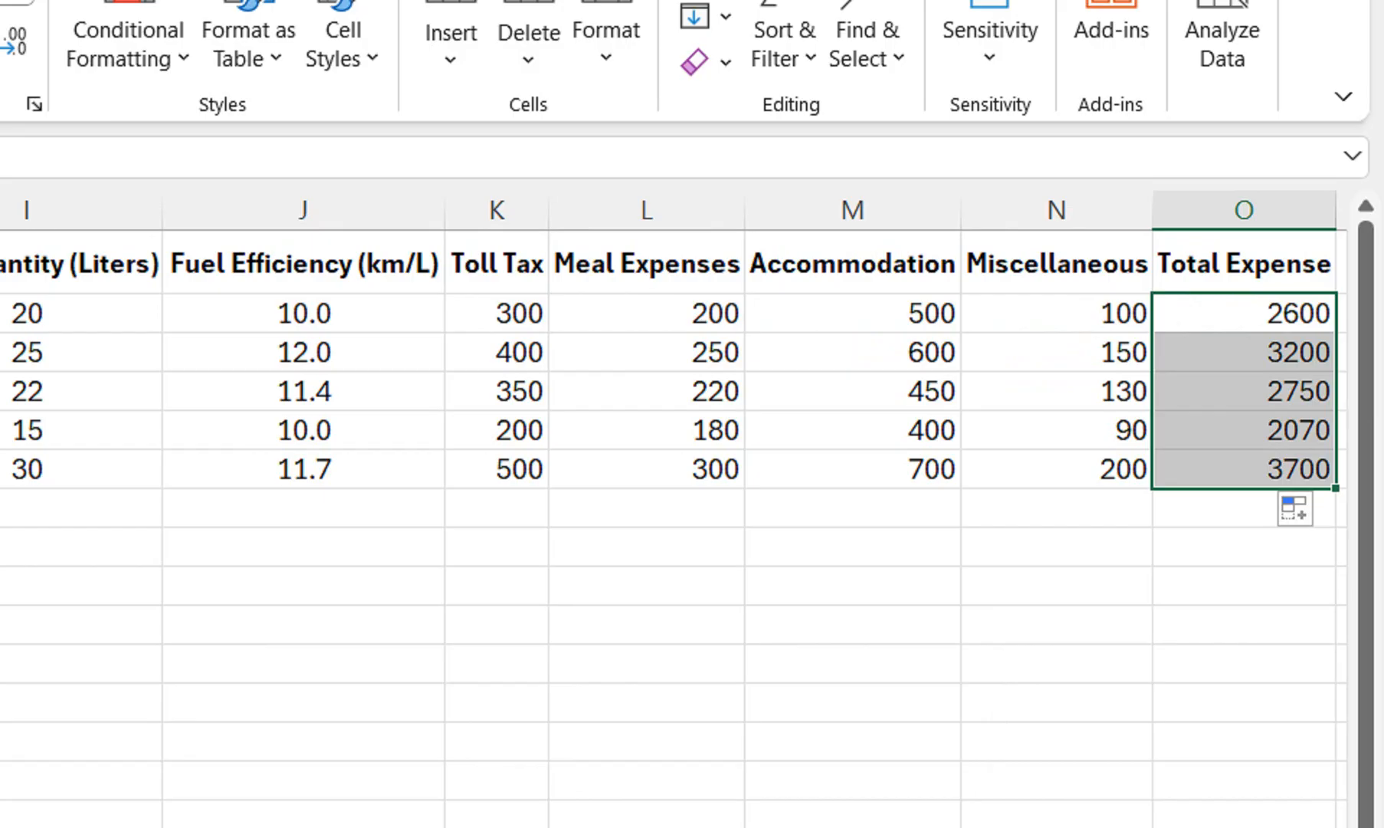
- Total the Fuel Cost column in H8 with the formula =SUM(H2:H6)
click(284, 546)
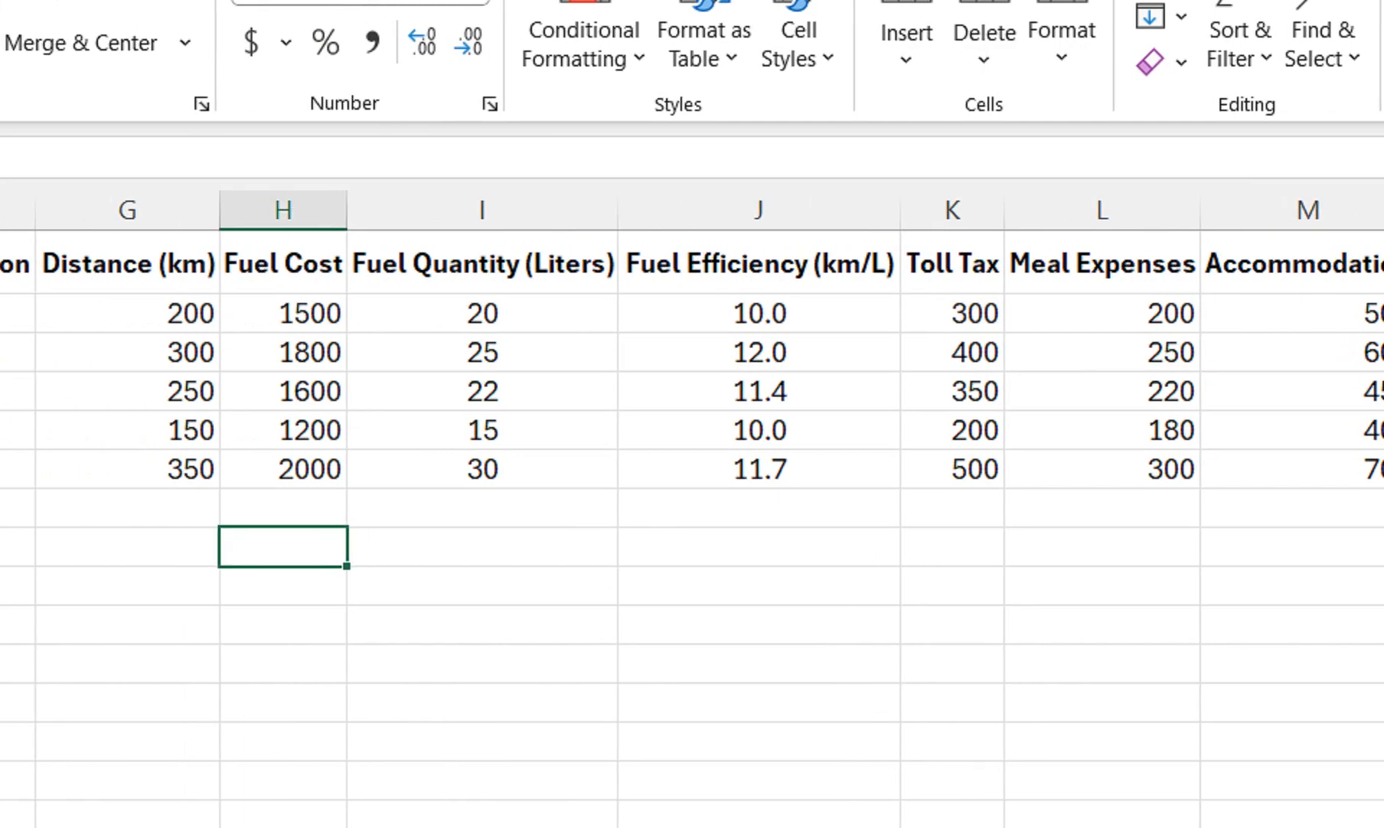
text(=sum)
key(Tab)
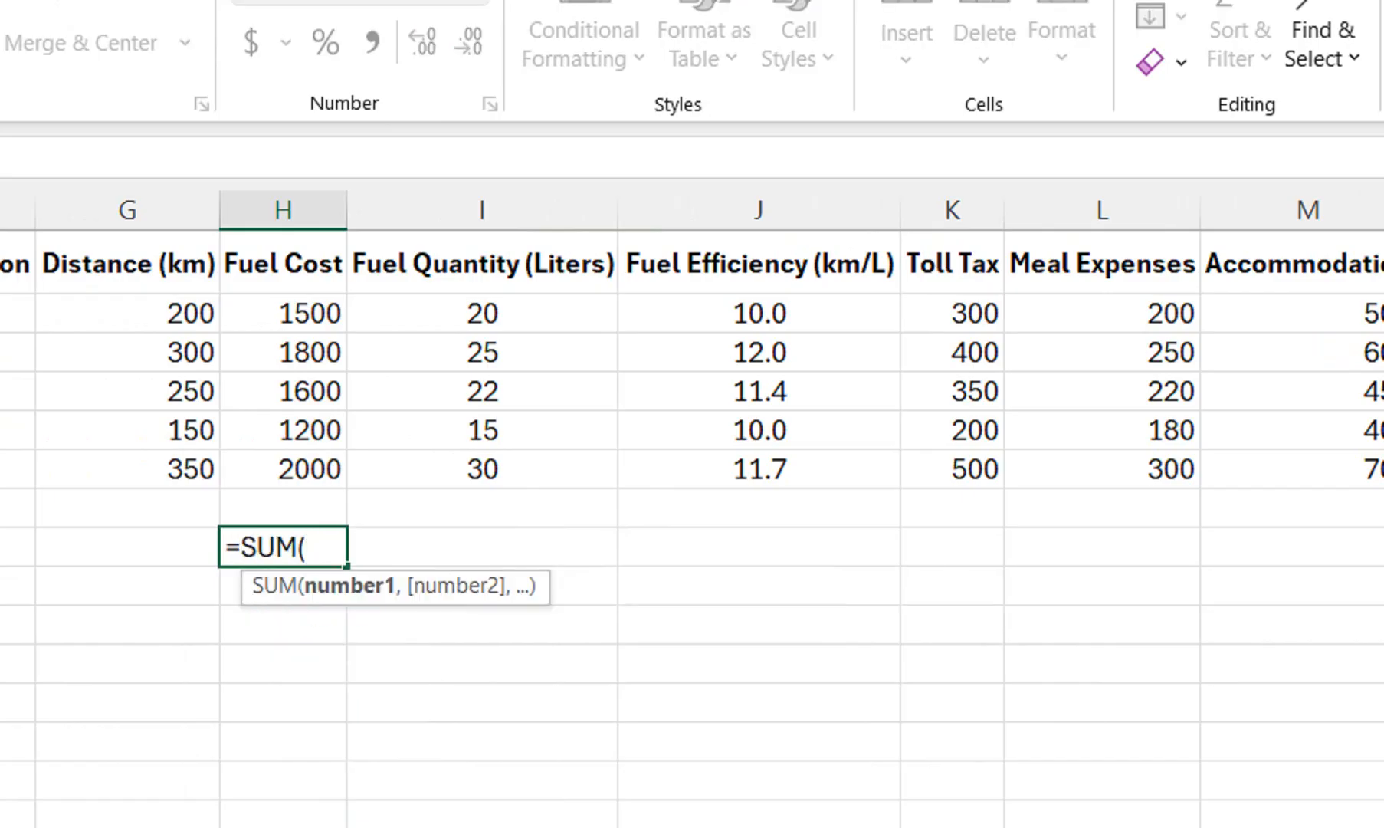
drag(306, 313, 307, 469)
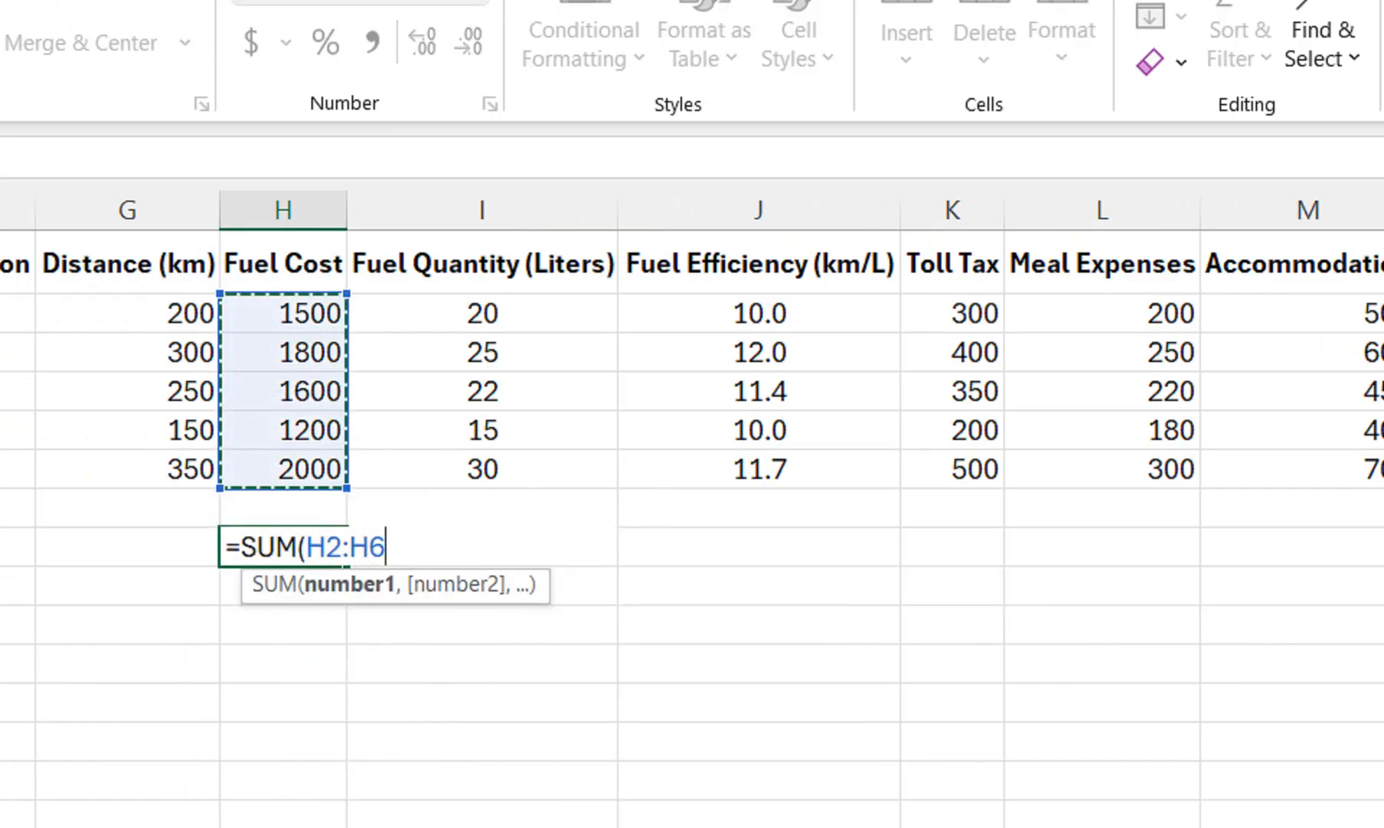
text())
key(Return)
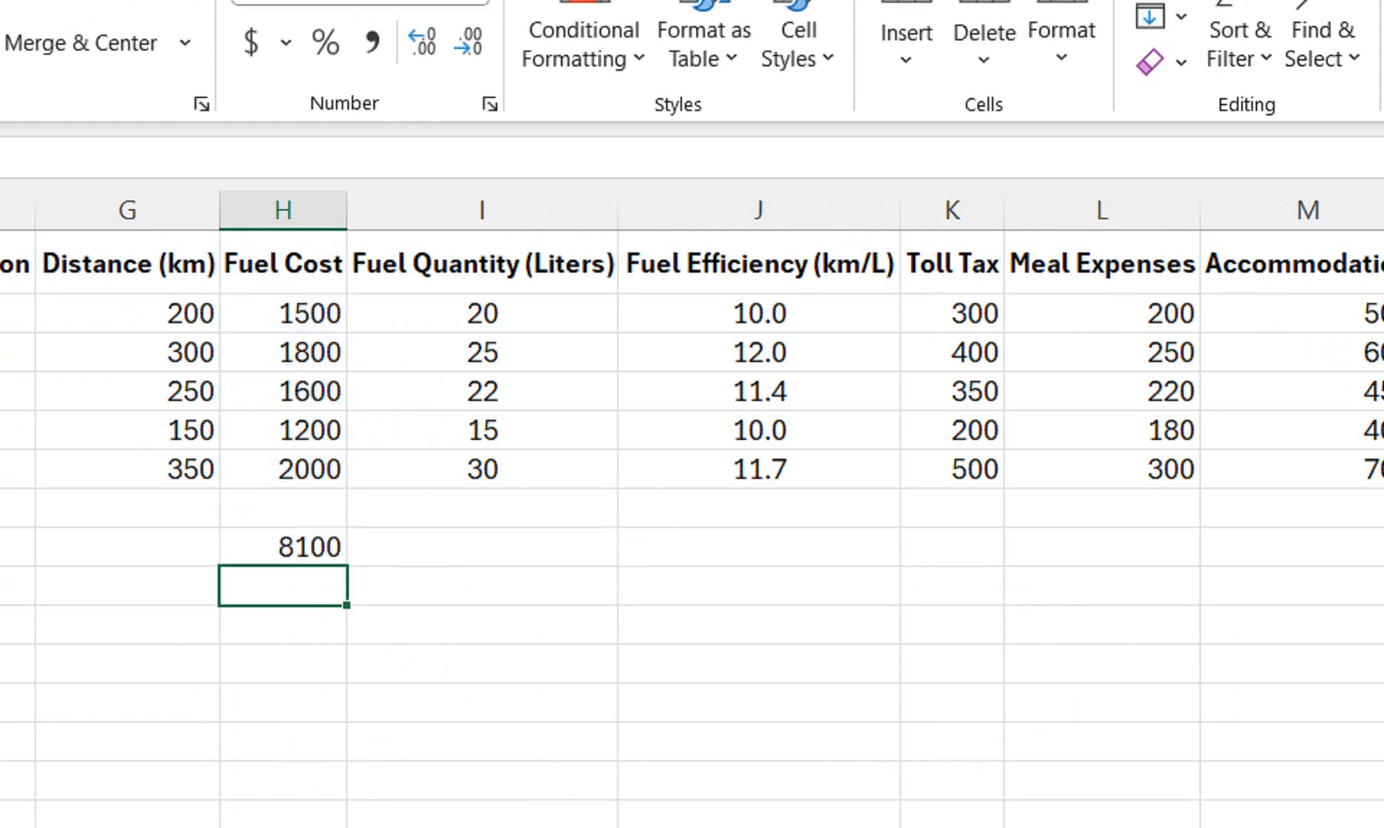
- Total the Toll Tax column in K8 with the formula =SUM(K2:K6)
click(952, 547)
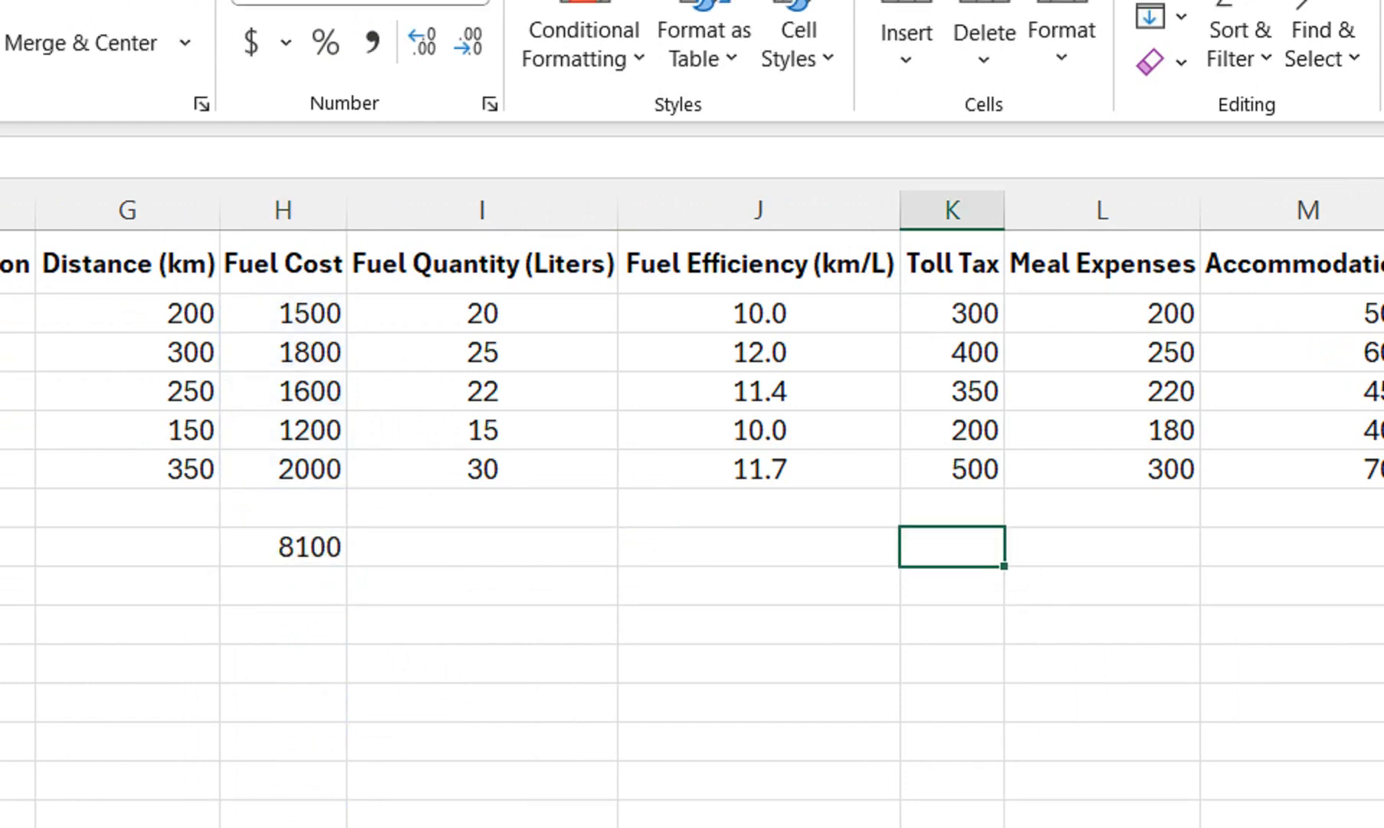
text(=sum)
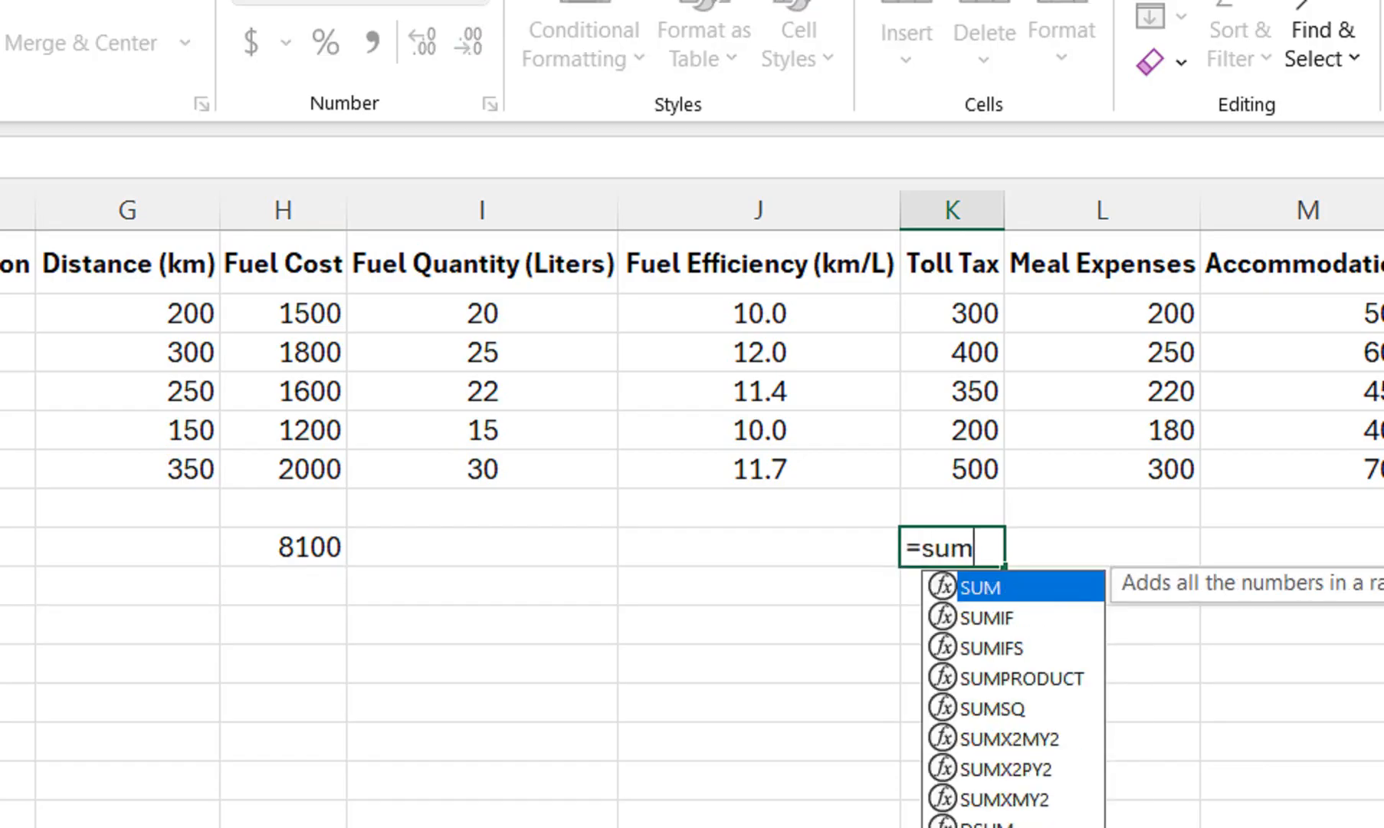
key(Tab)
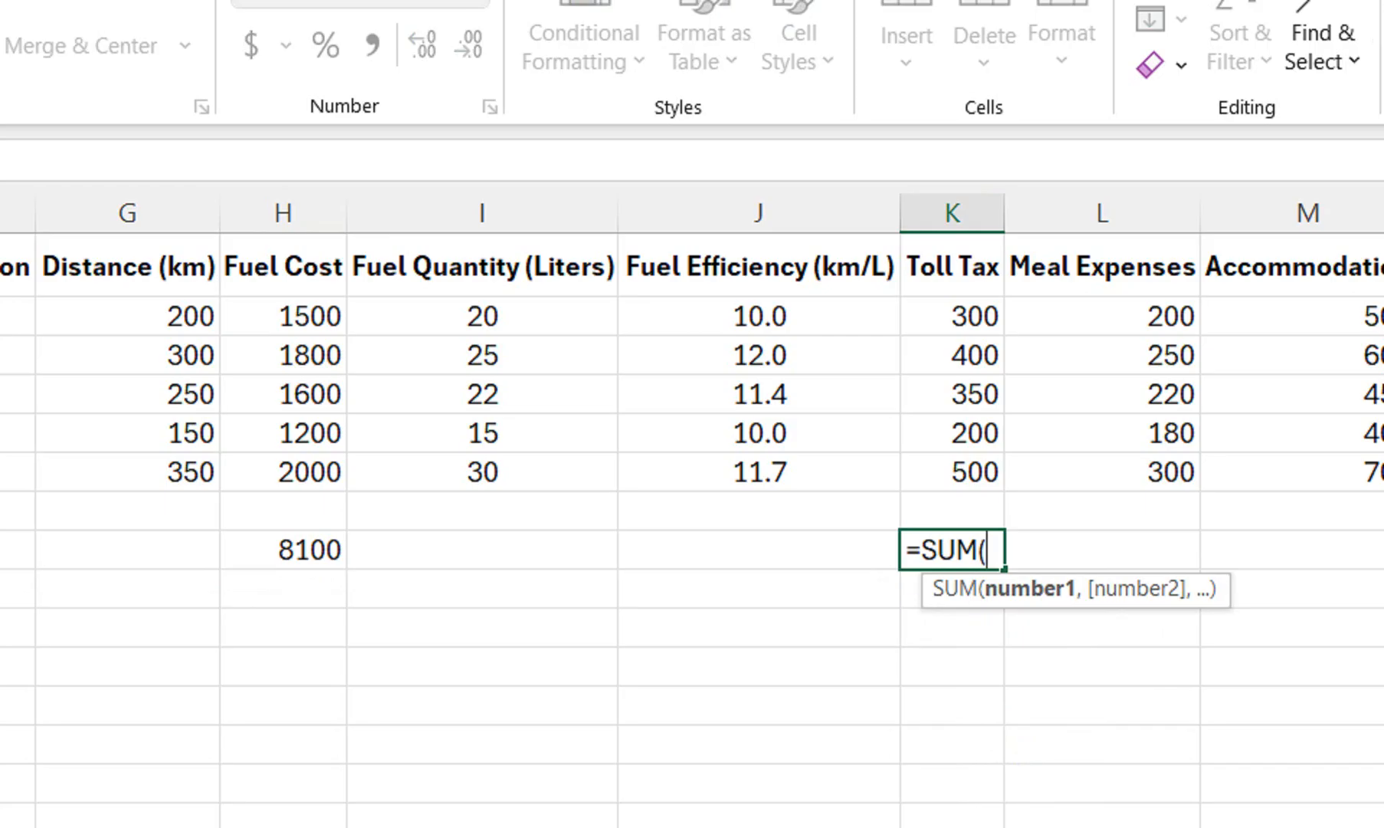
drag(952, 316, 952, 472)
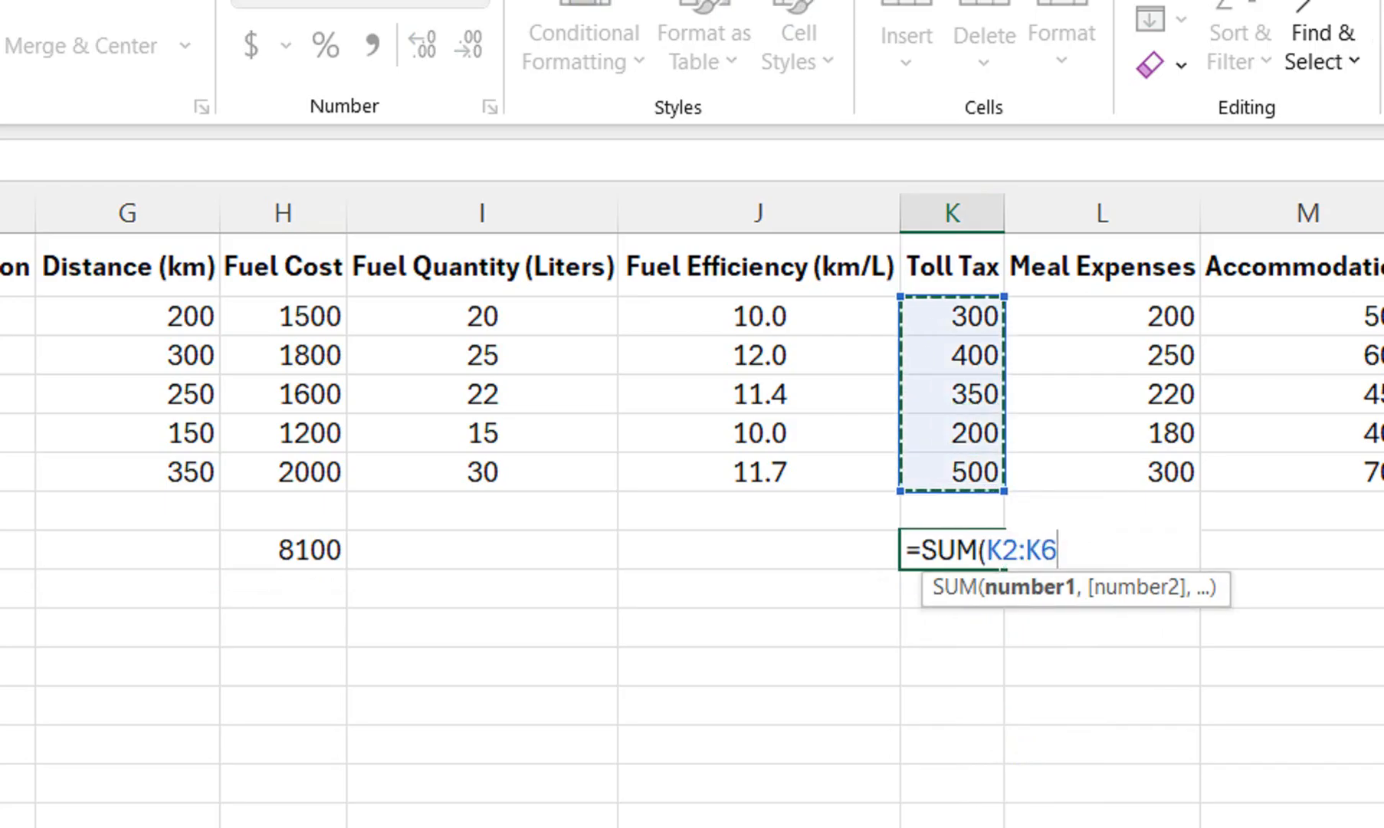
key(Return)
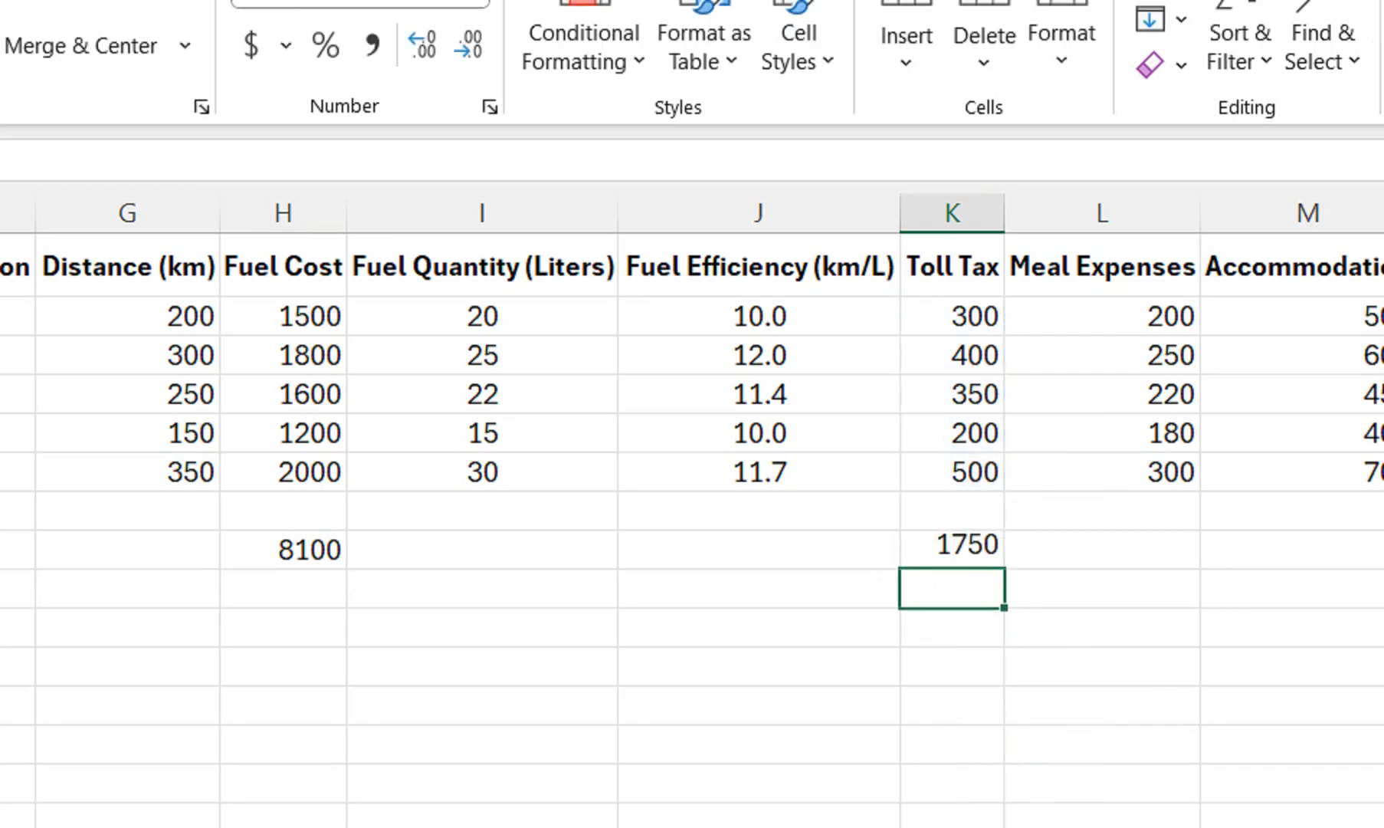
- Fill the Toll Tax total from K8 across to N8 for Meal Expenses, Accommodation and Miscellaneous
click(952, 550)
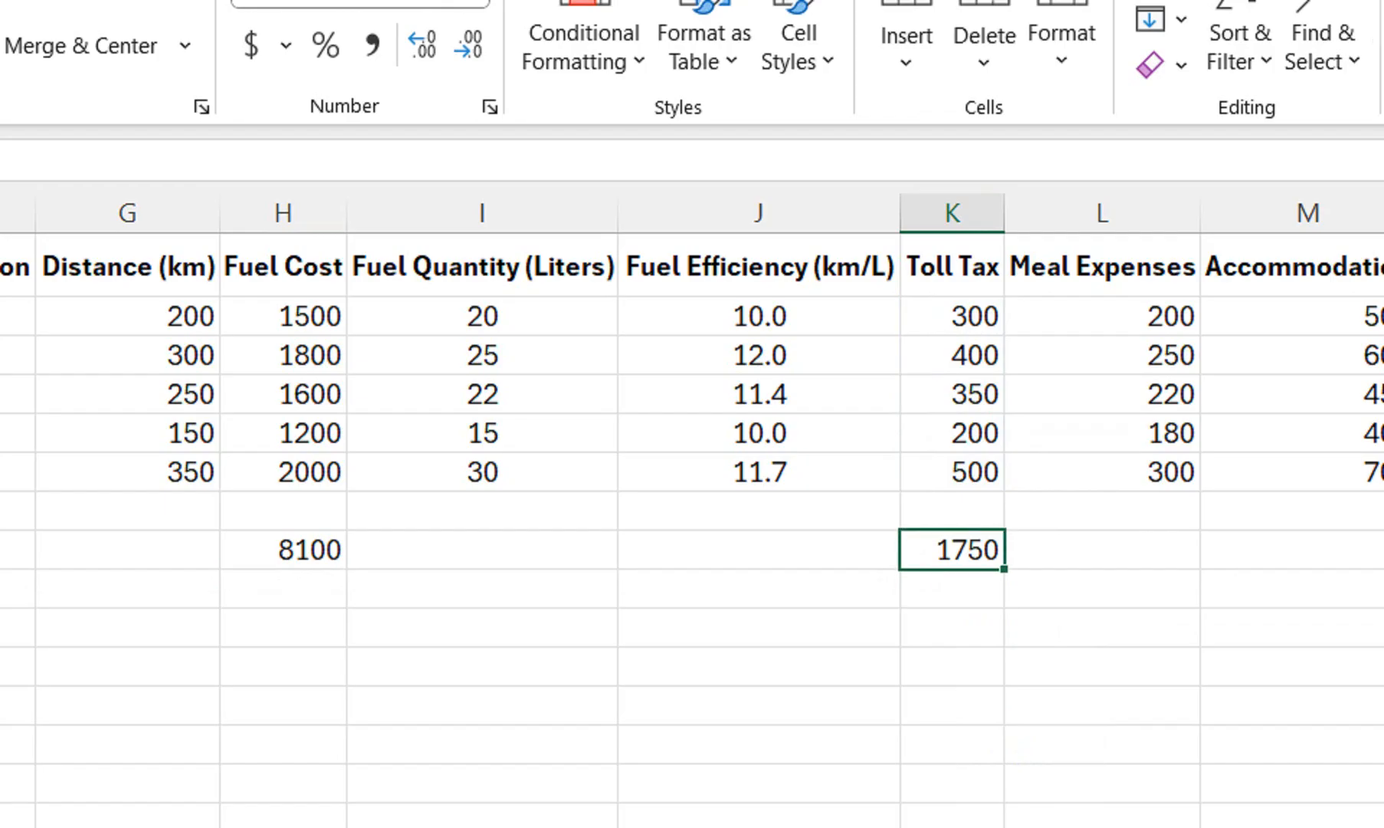
key(shift+Right)
key(shift+Right)
key(shift+Right)
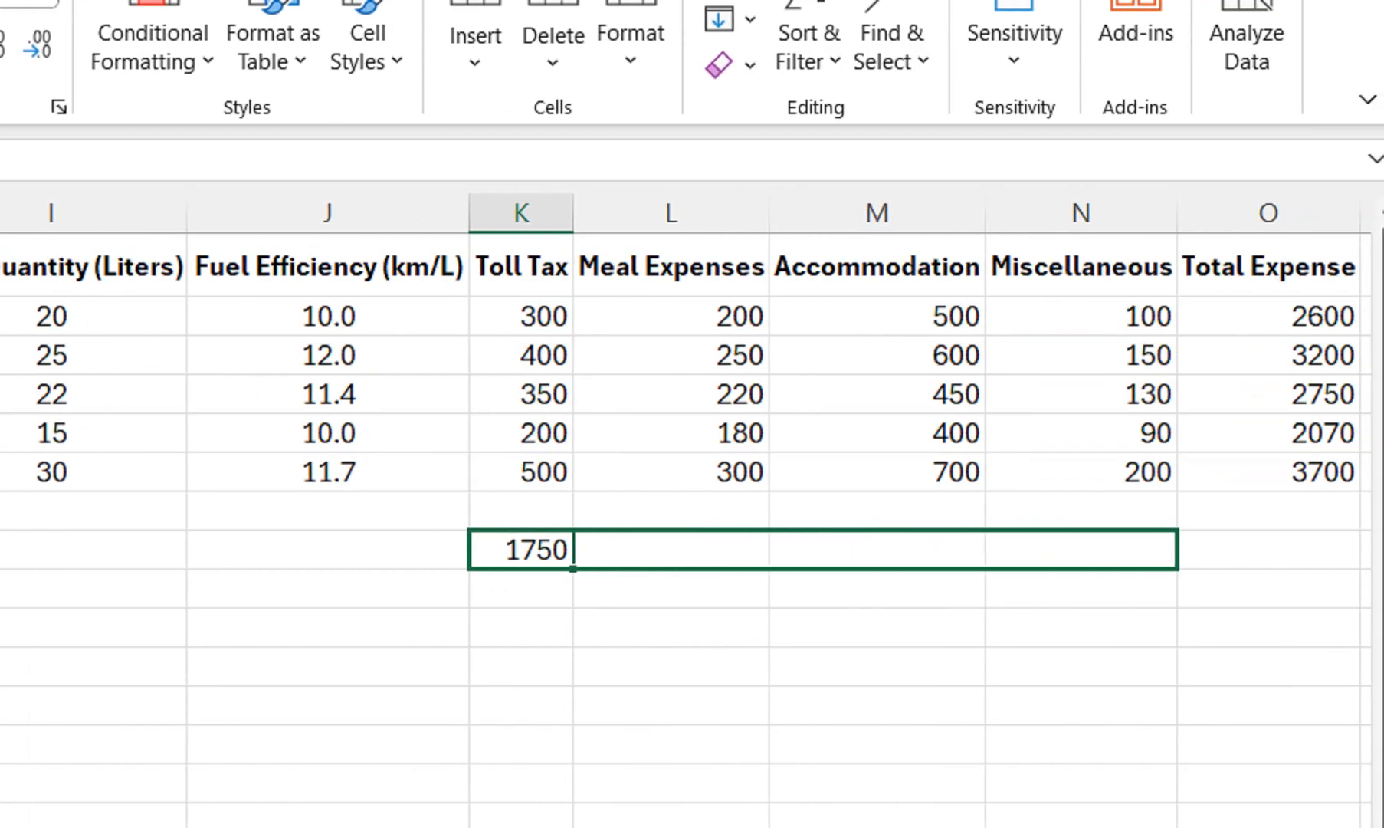
key(ctrl+r)
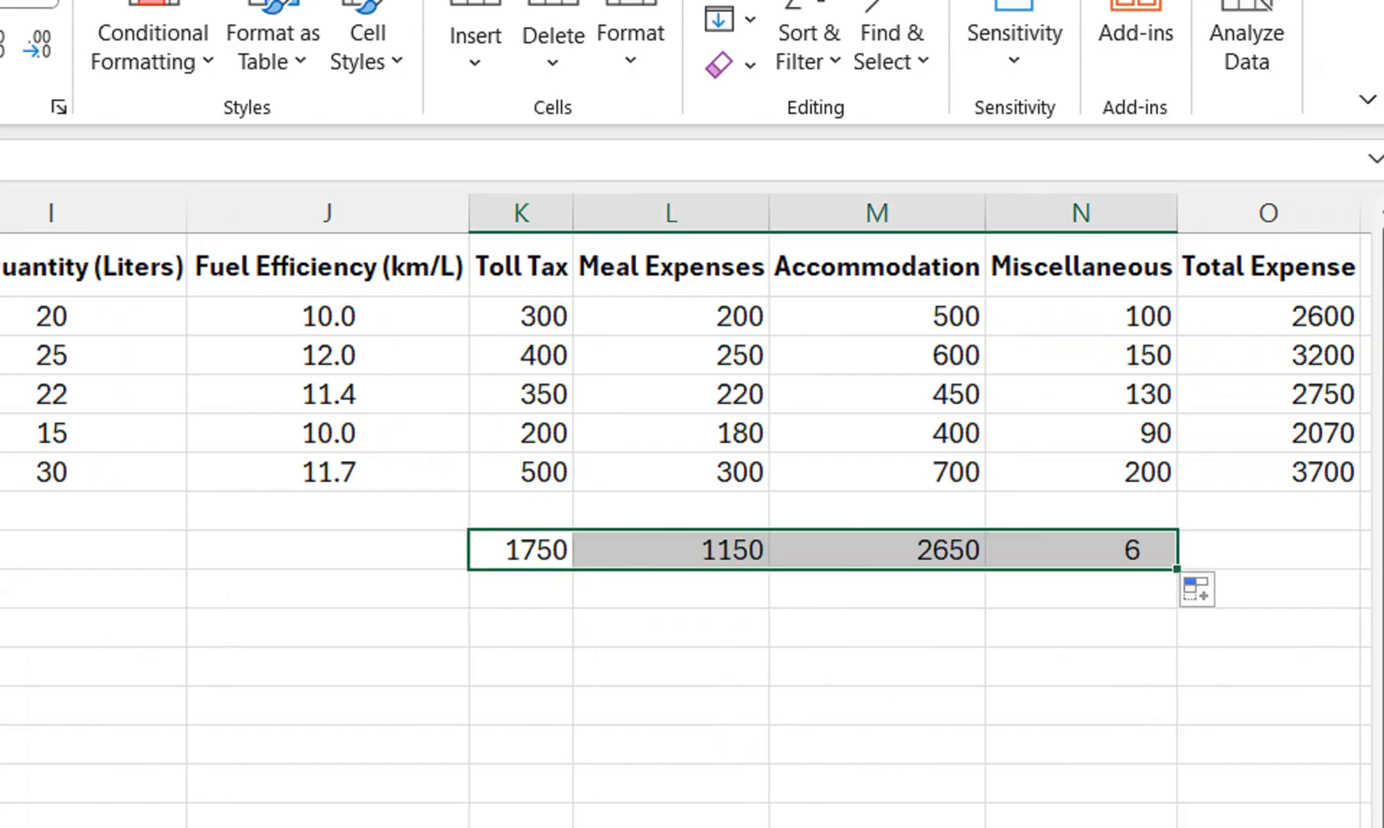
click(877, 628)
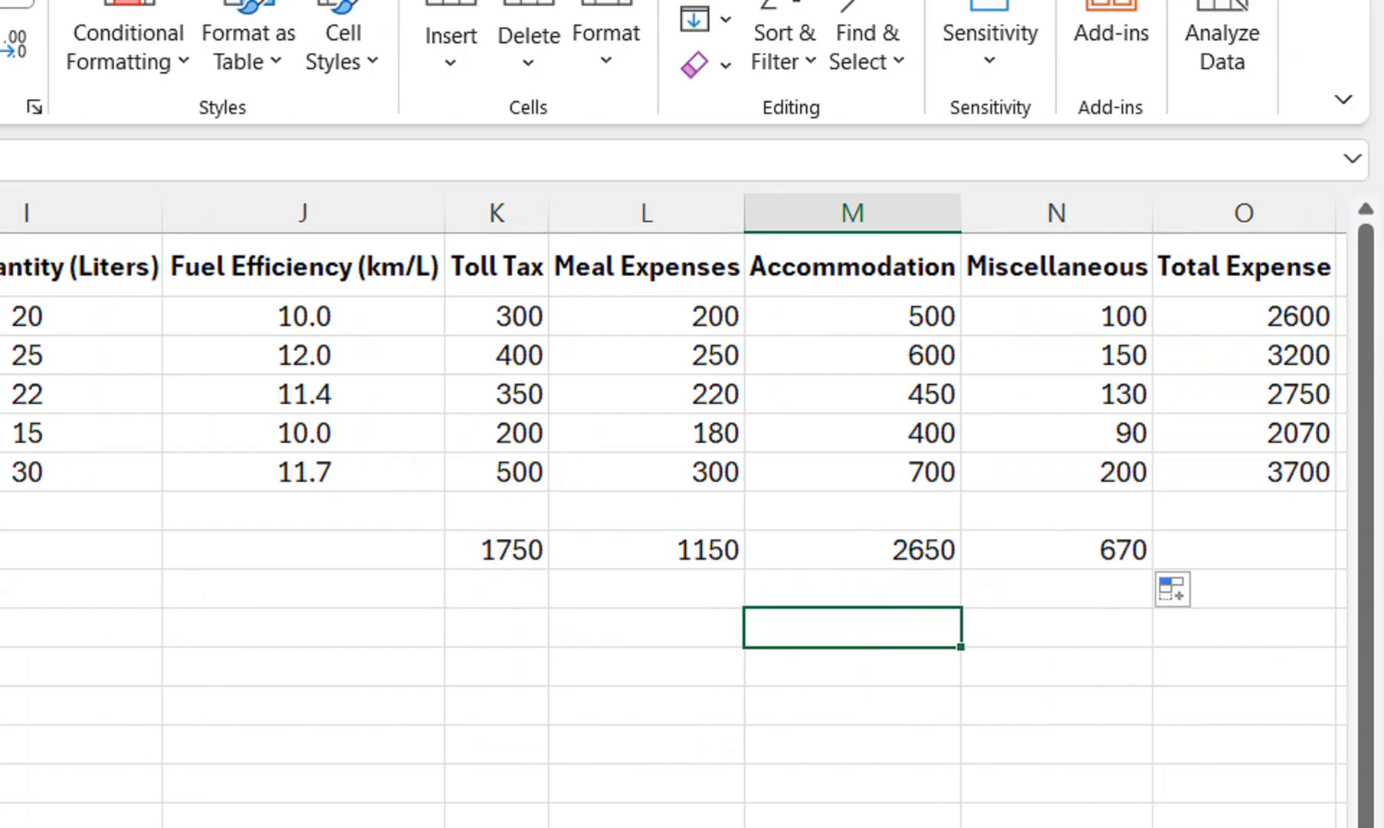
- Enter a SUM formula in O8 that adds the row 8 column totals from Fuel Cost through Miscellaneous
click(1244, 551)
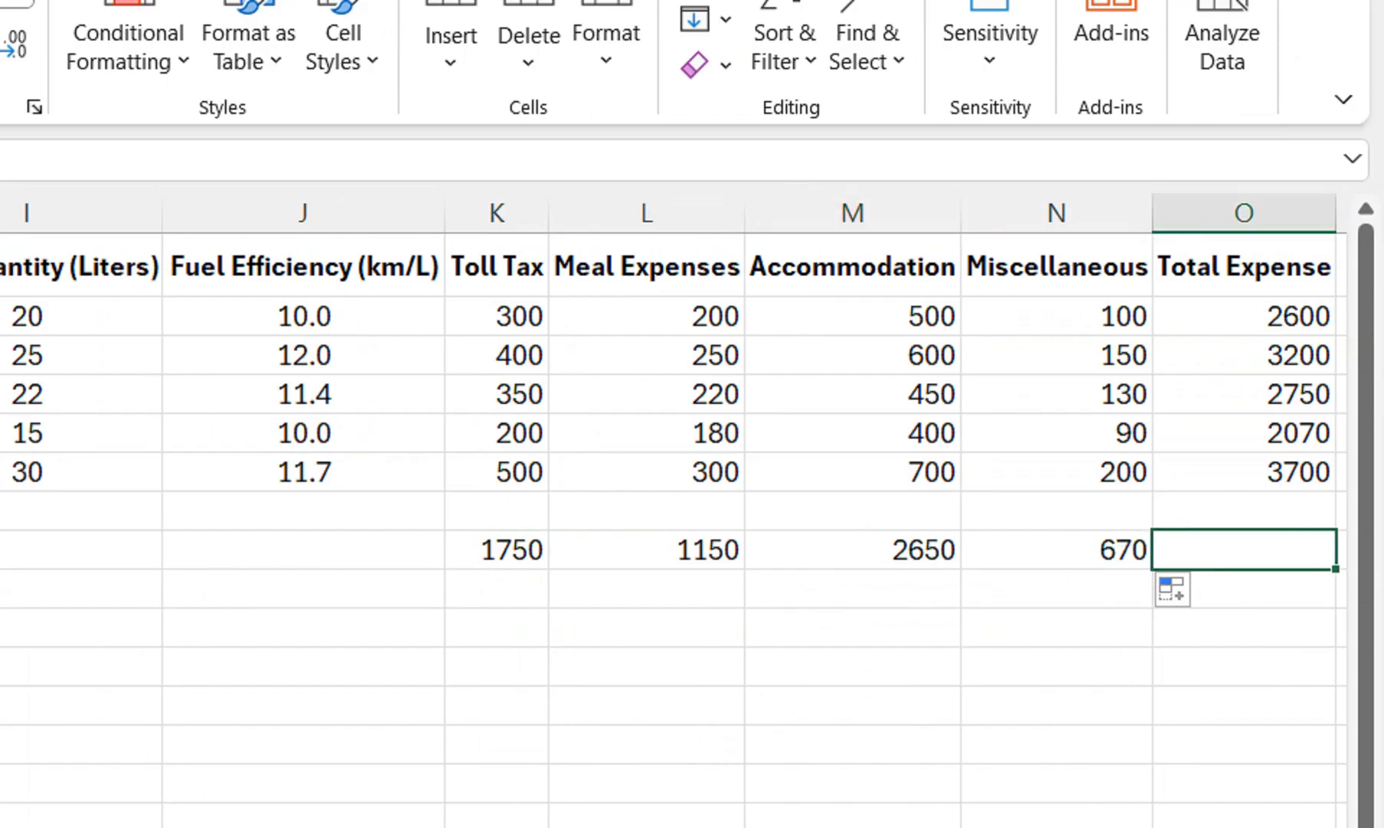
key(alt+equal)
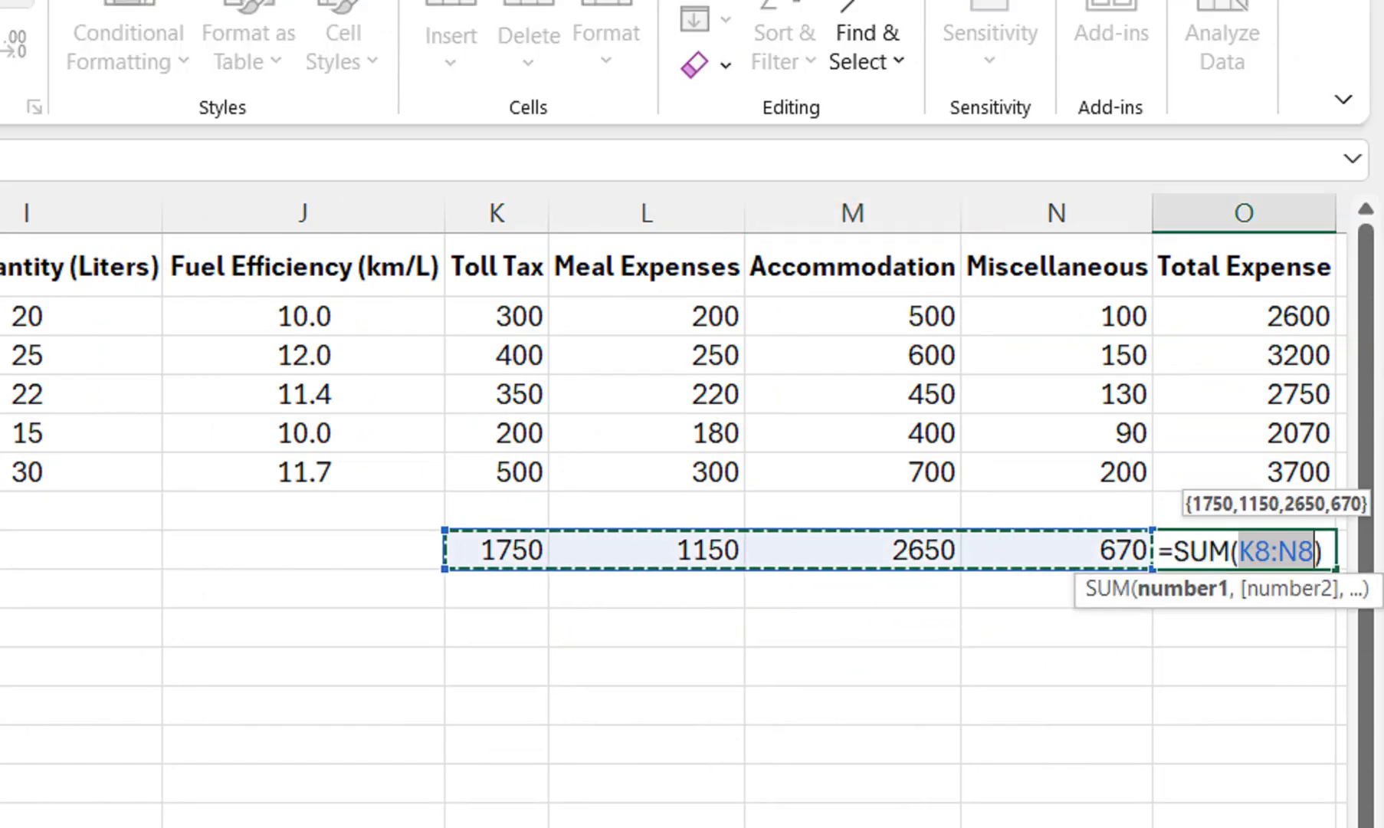
drag(1058, 551, 145, 550)
key(Return)
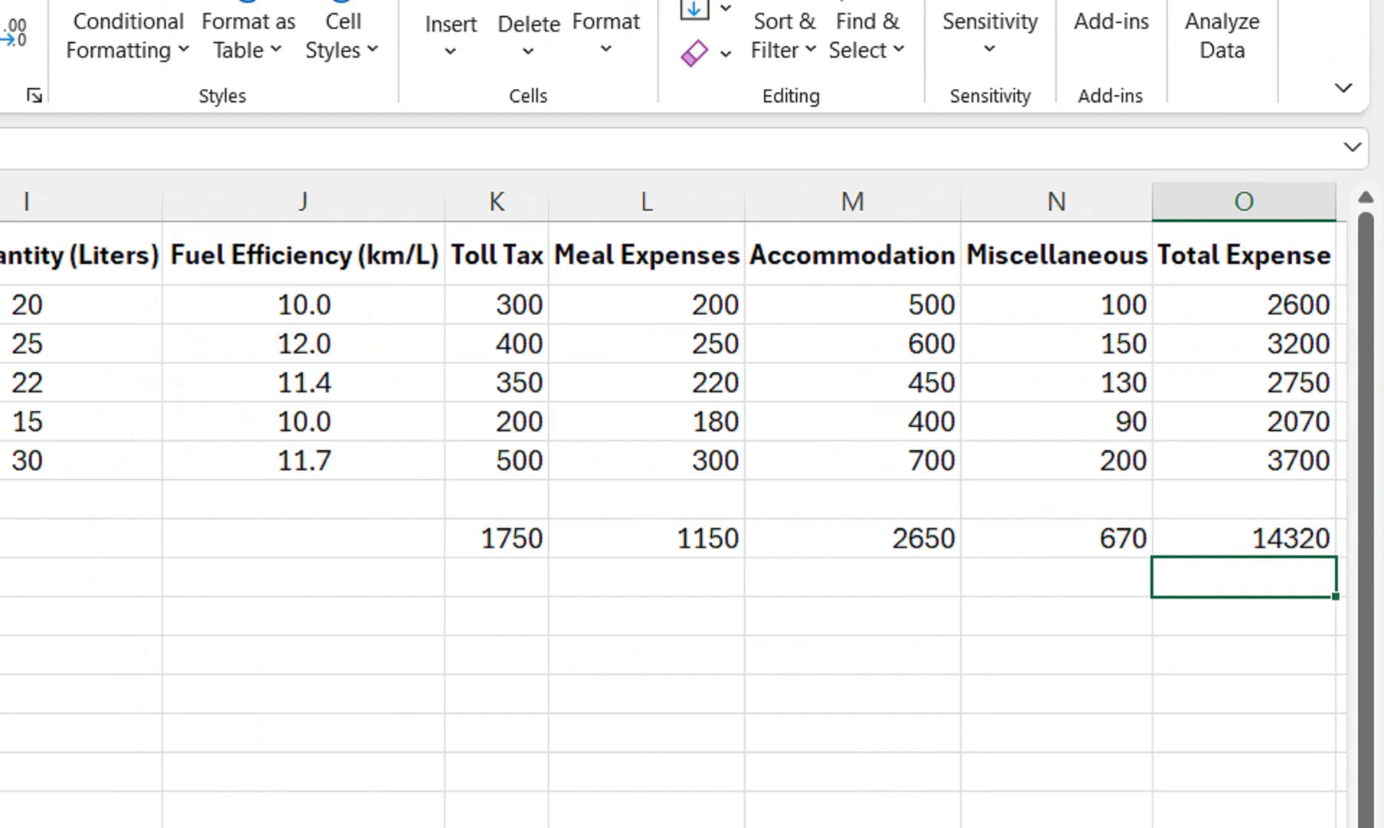
- Cross-check the grand total with a temporary sum of the Total Expense column in O7 and clear that cell
click(1244, 499)
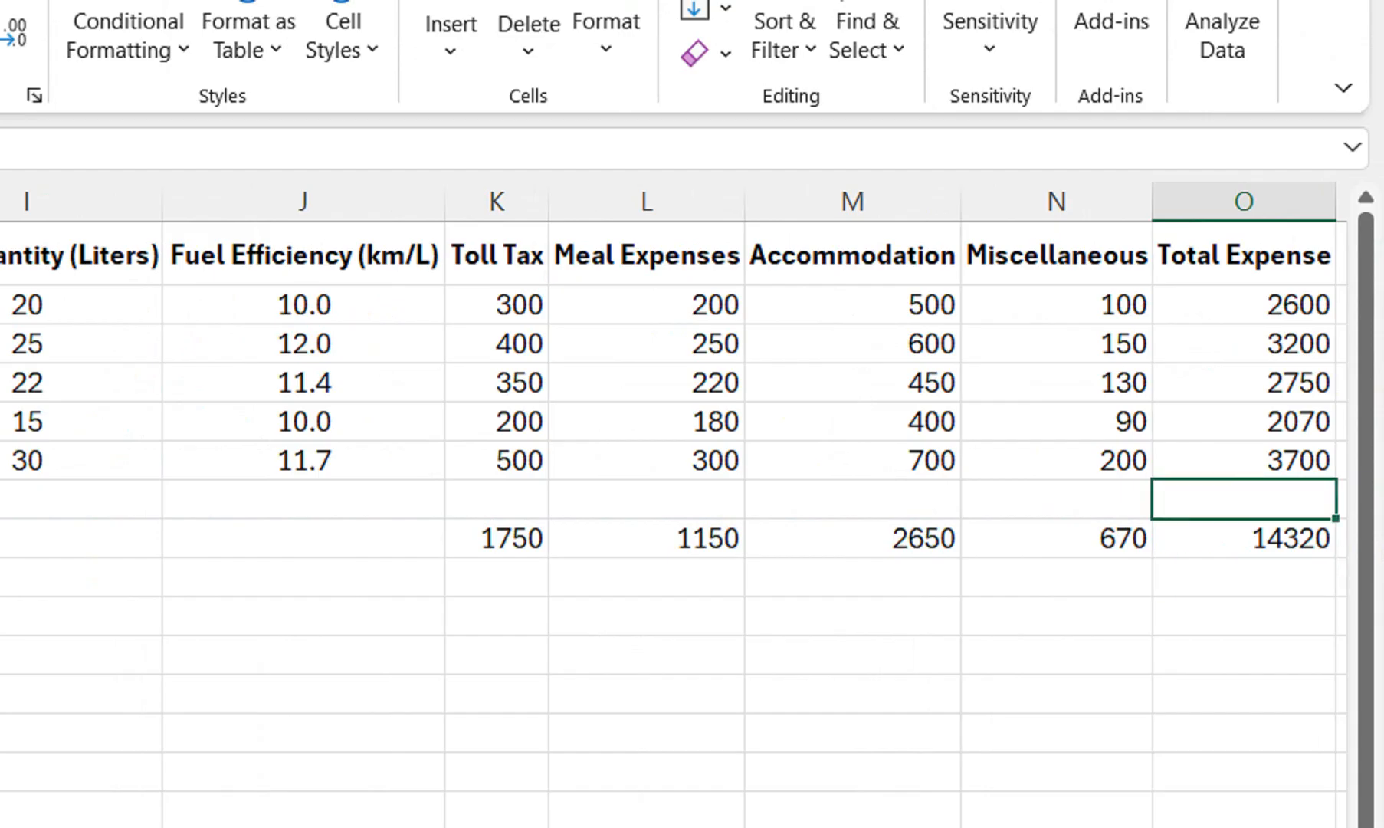
key(alt+equal)
key(Return)
click(1296, 499)
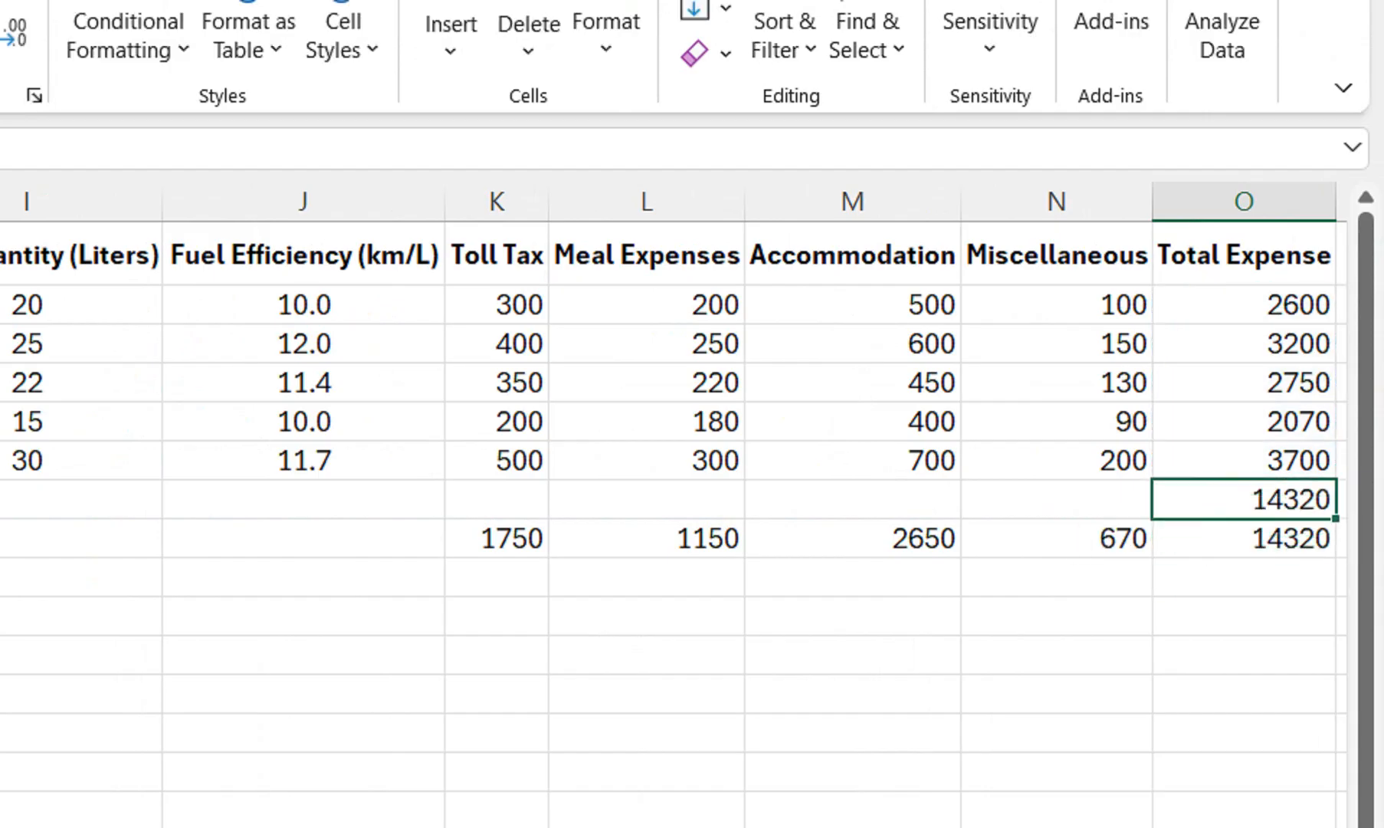
key(Delete)
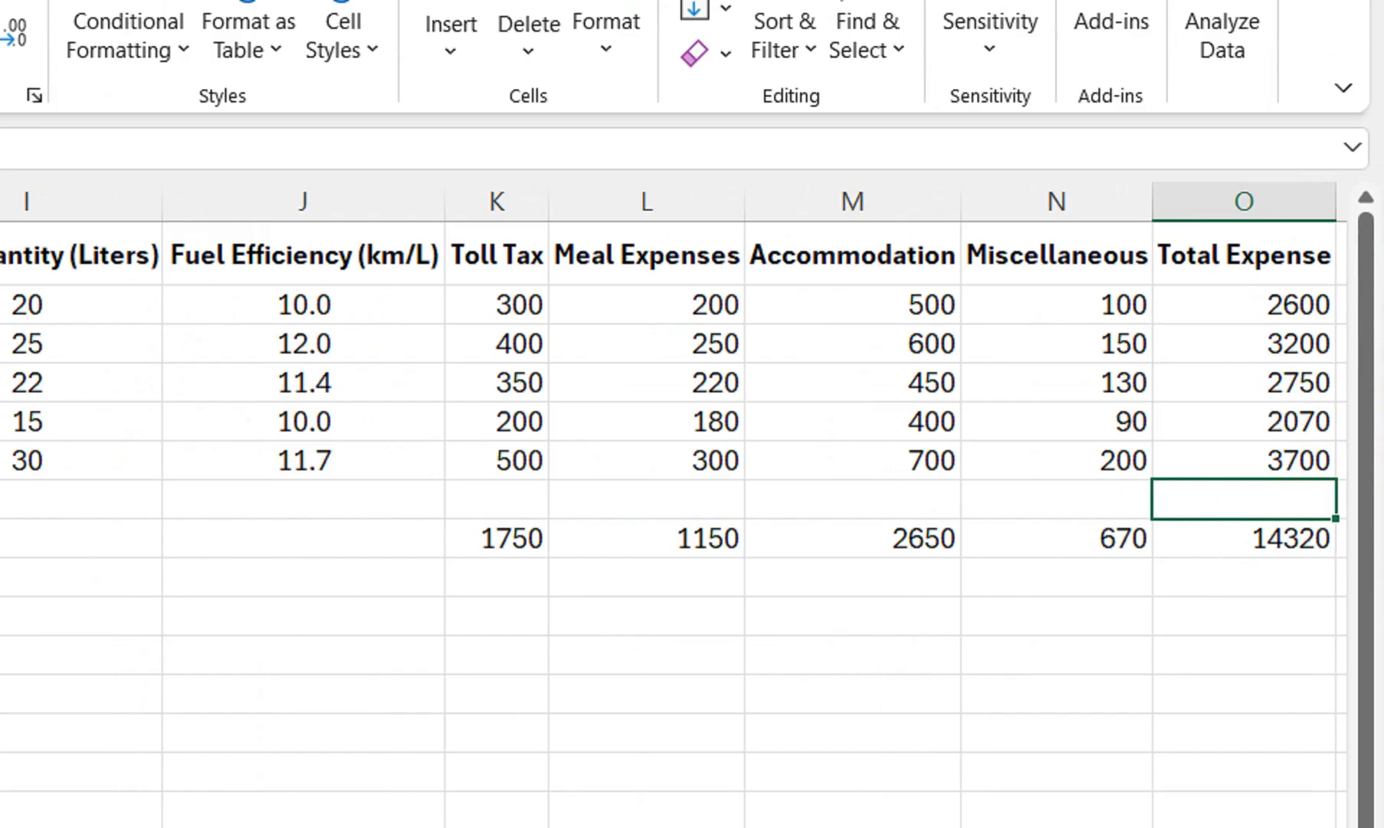
click(1244, 538)
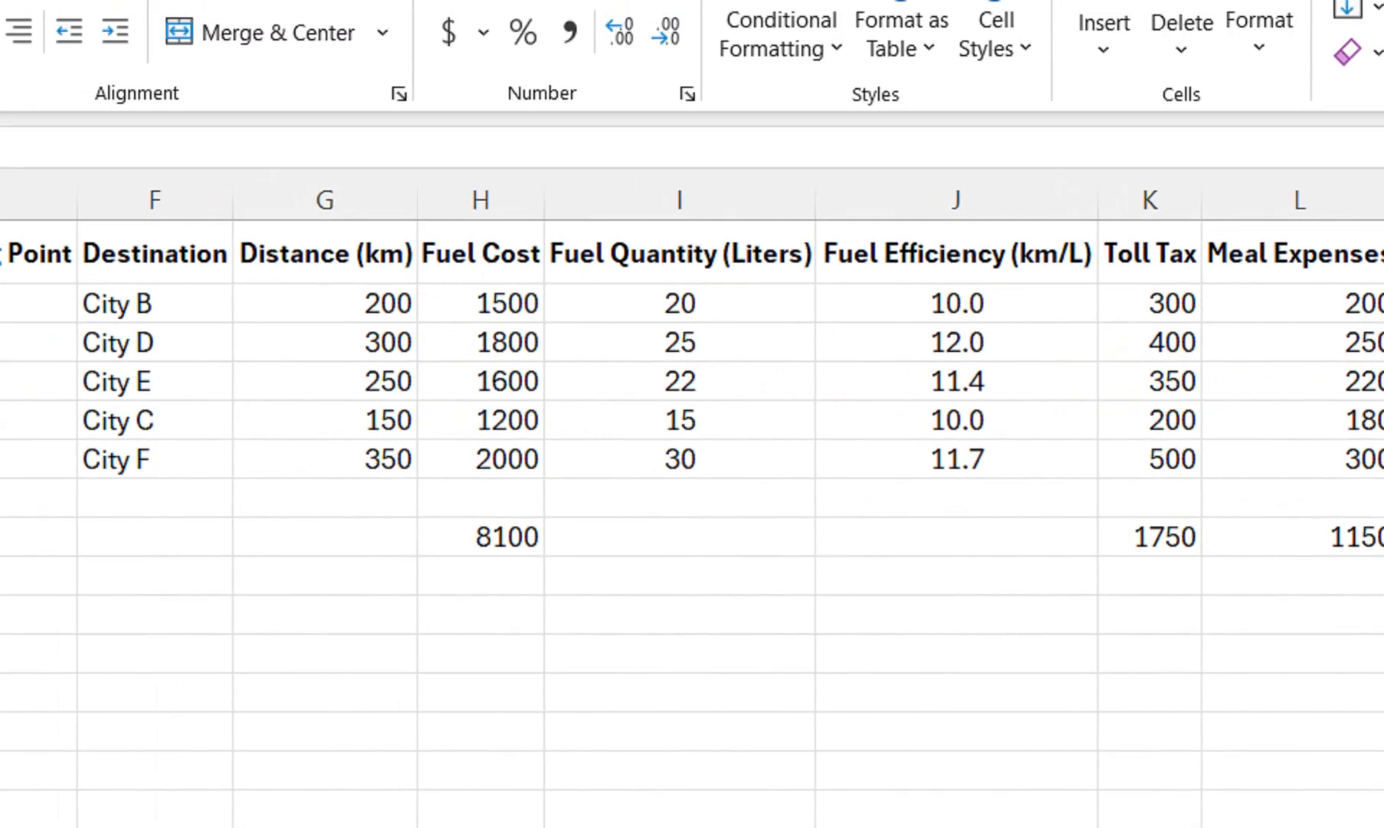
- Insert a column before Distance (km), title it Trip Charges and widen it slightly to fit the heading
right_click(381, 218)
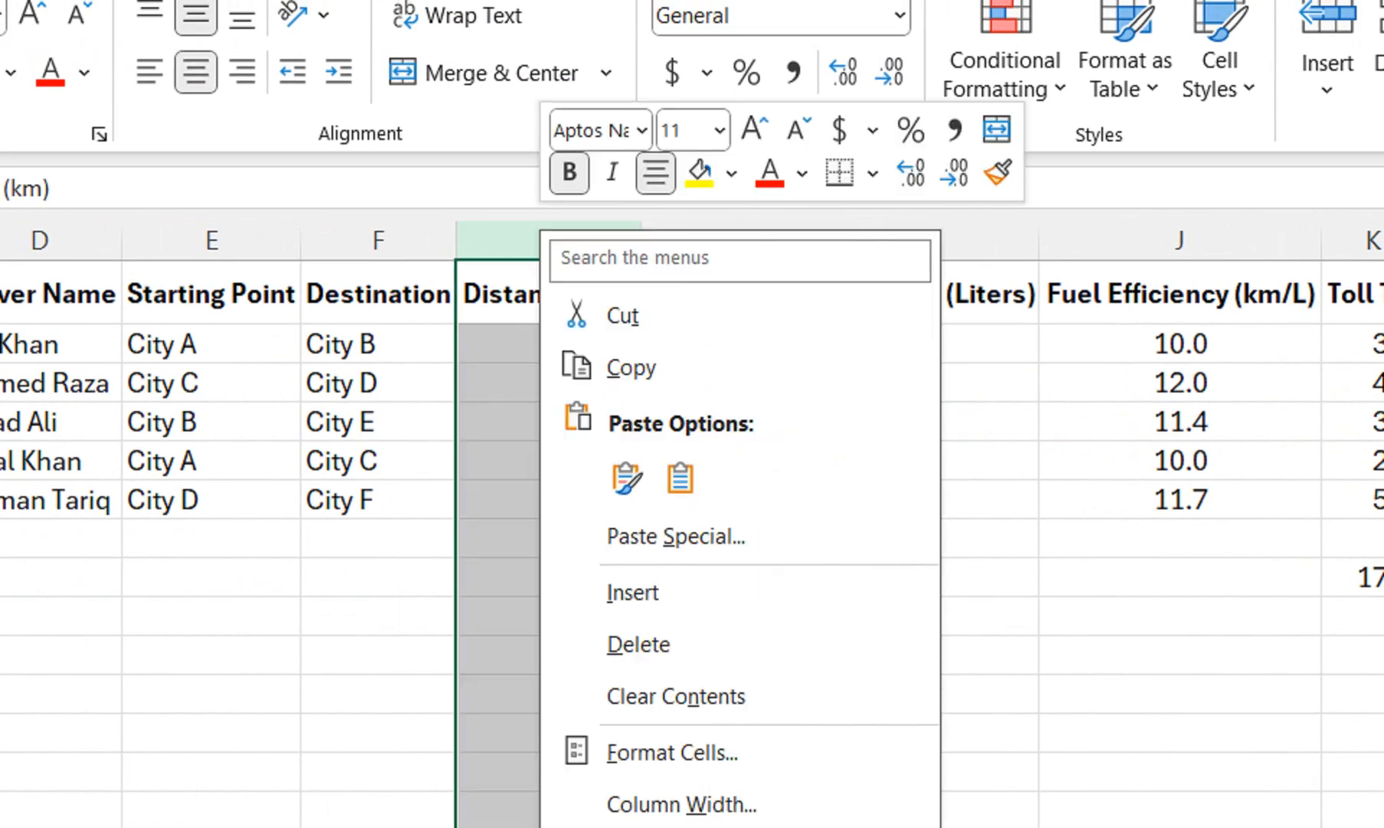
click(632, 591)
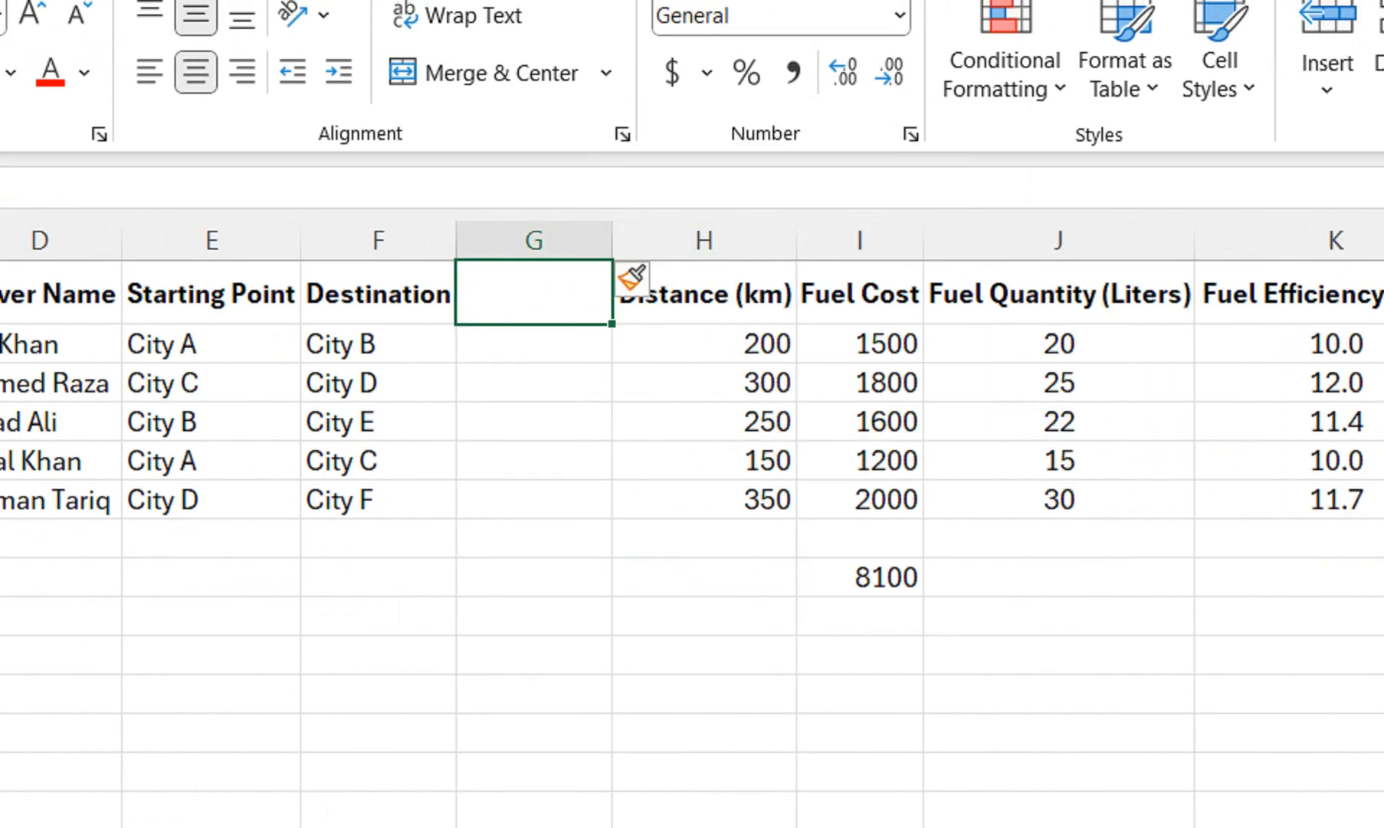
text(Trip )
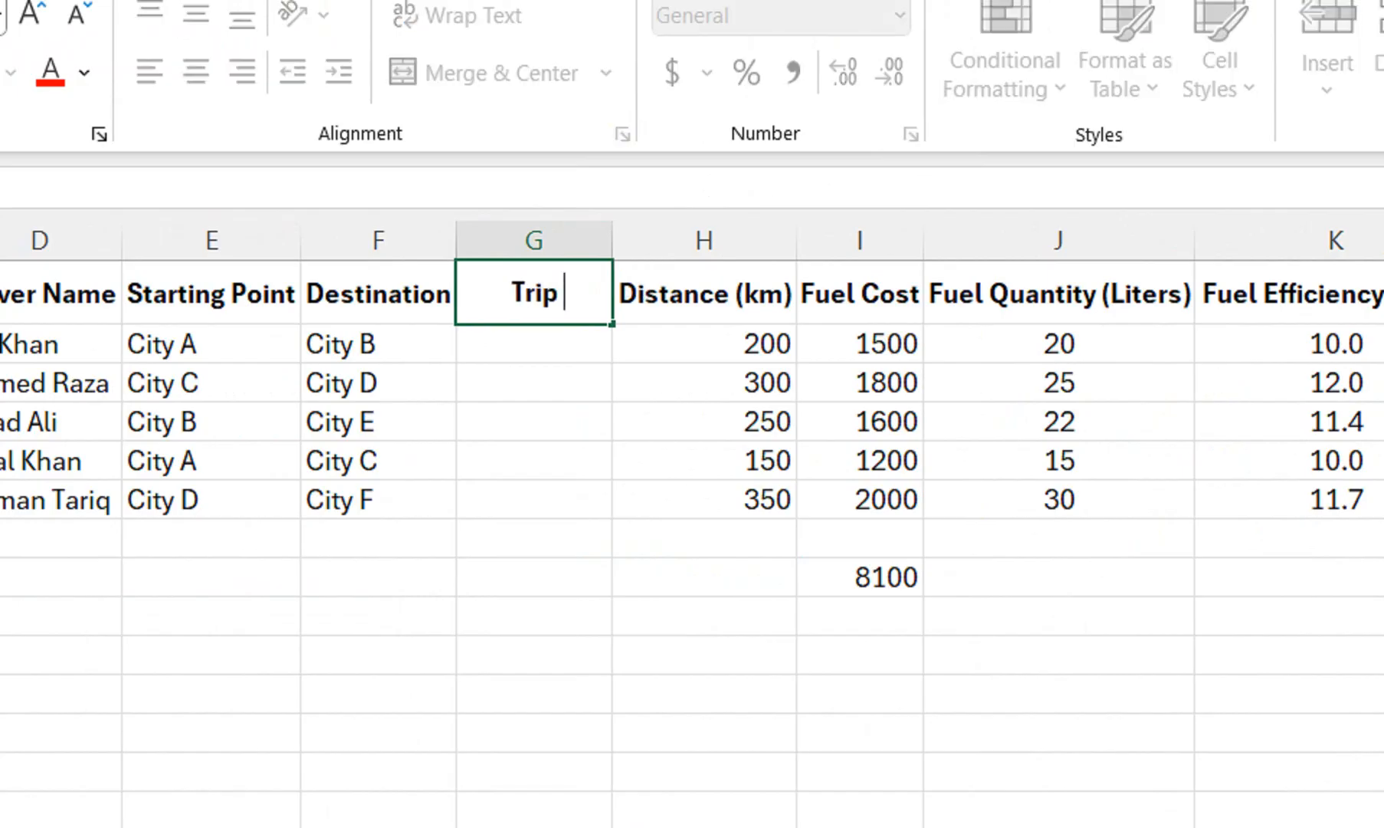
text(Charges)
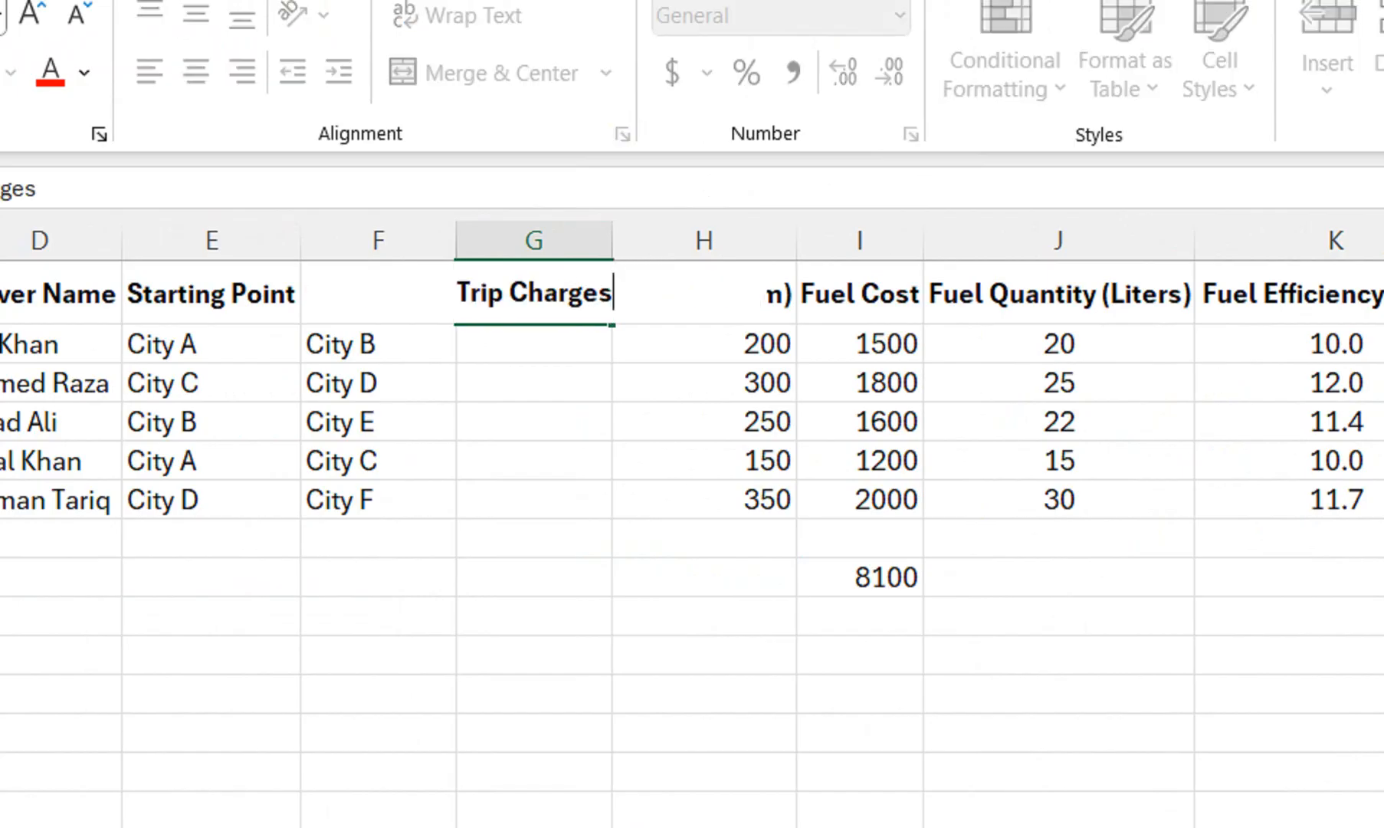
key(Return)
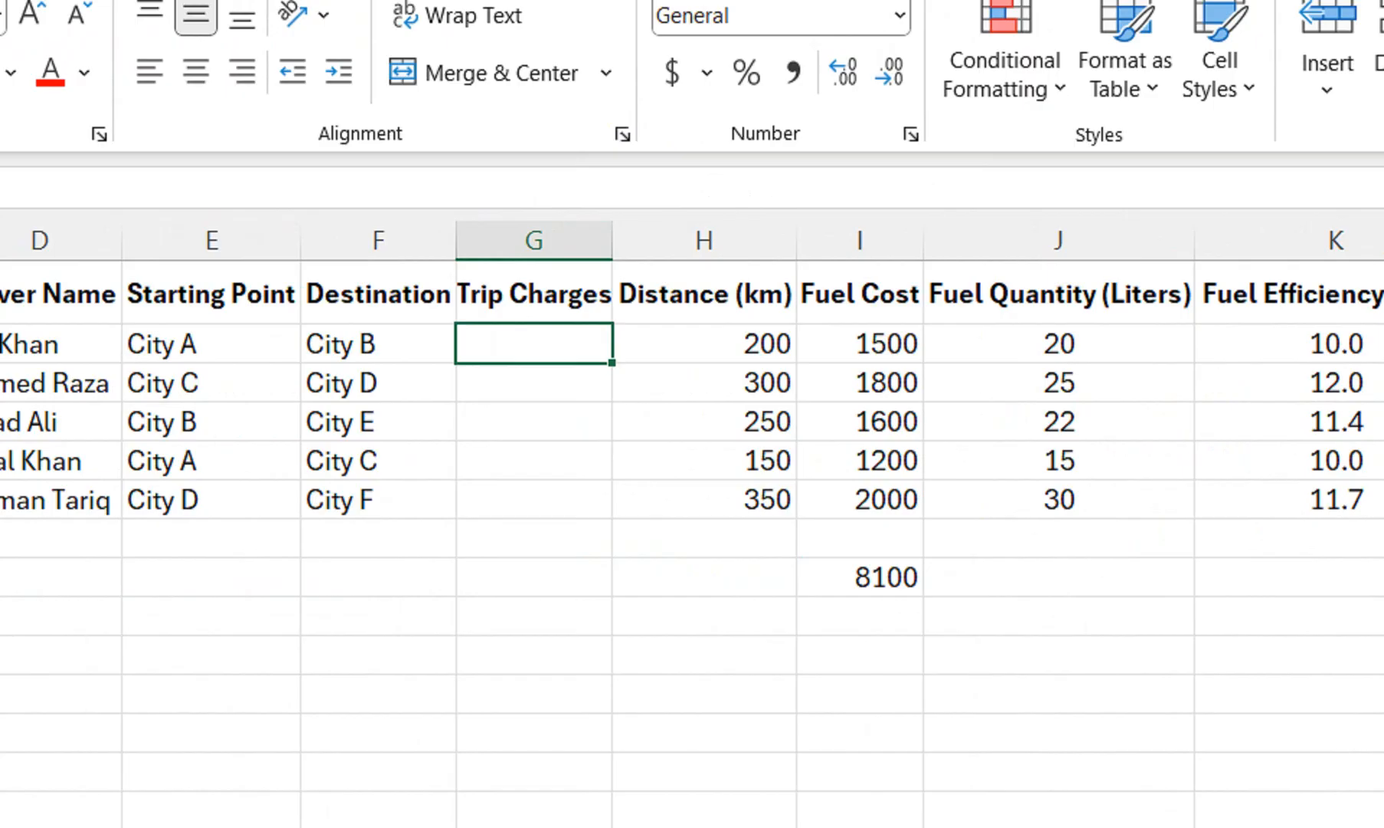
drag(613, 240, 629, 240)
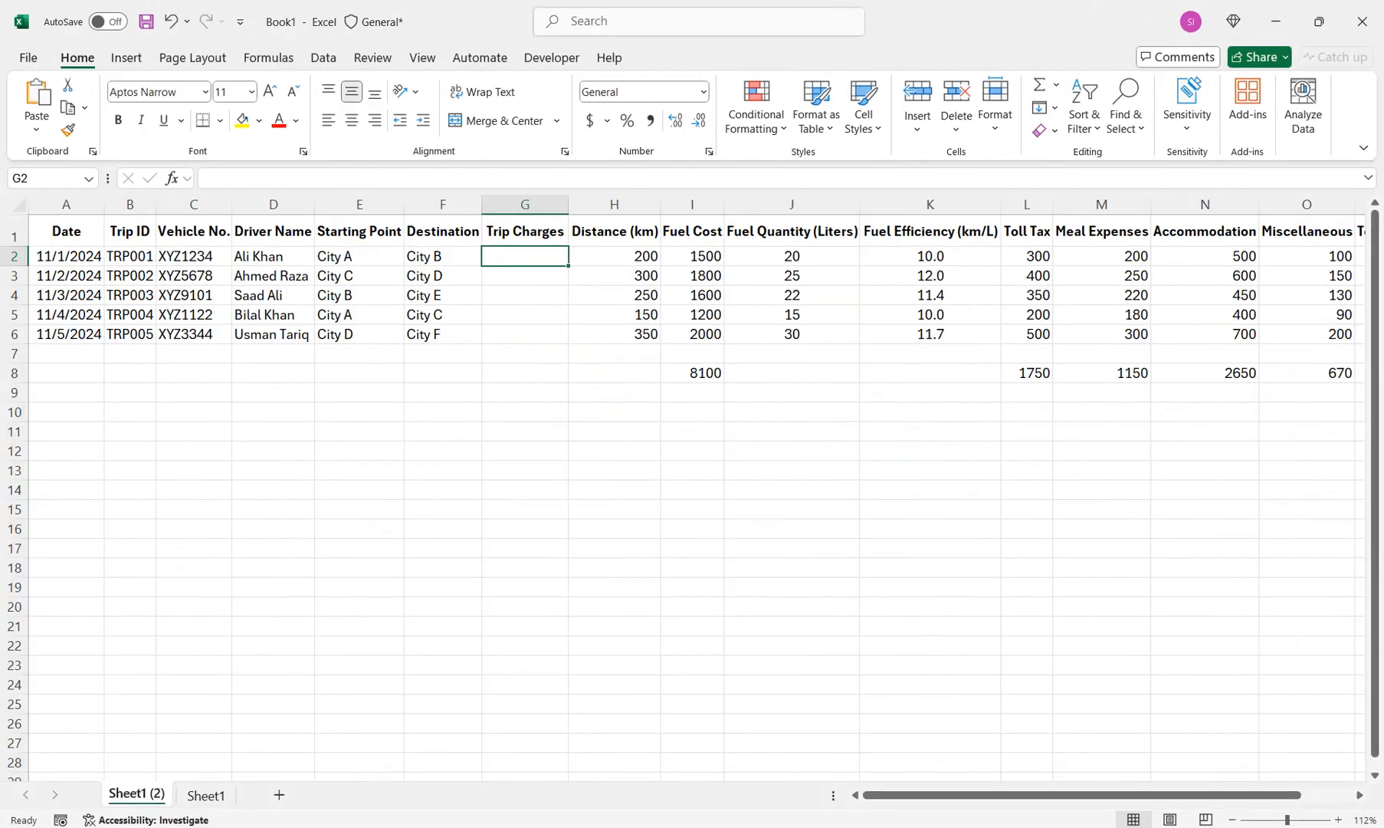
- Insert another column between Trip Charges and Distance (km) and enter Dirver as its heading in H1
drag(1307, 335, 1360, 316)
click(1197, 256)
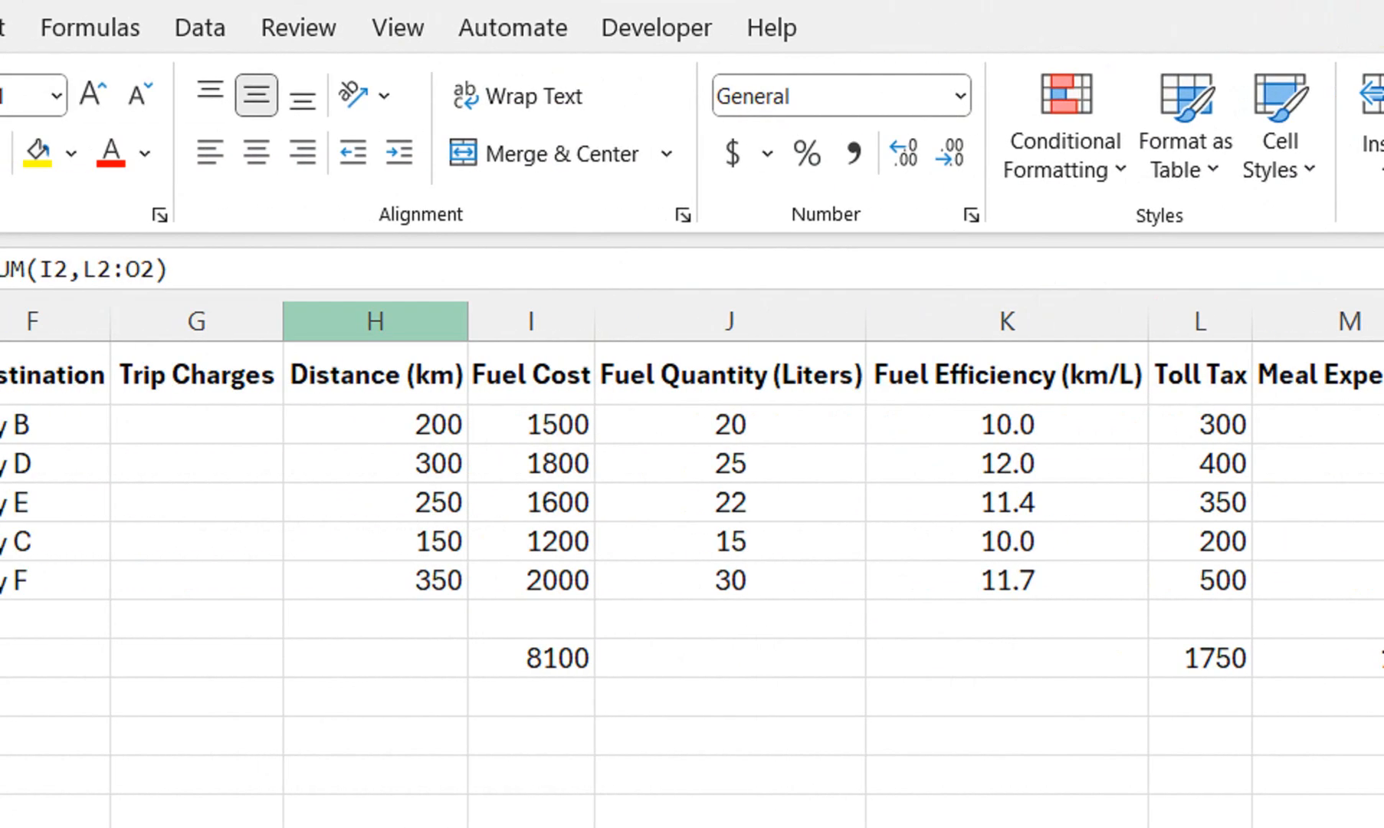
right_click(321, 317)
click(411, 675)
click(369, 373)
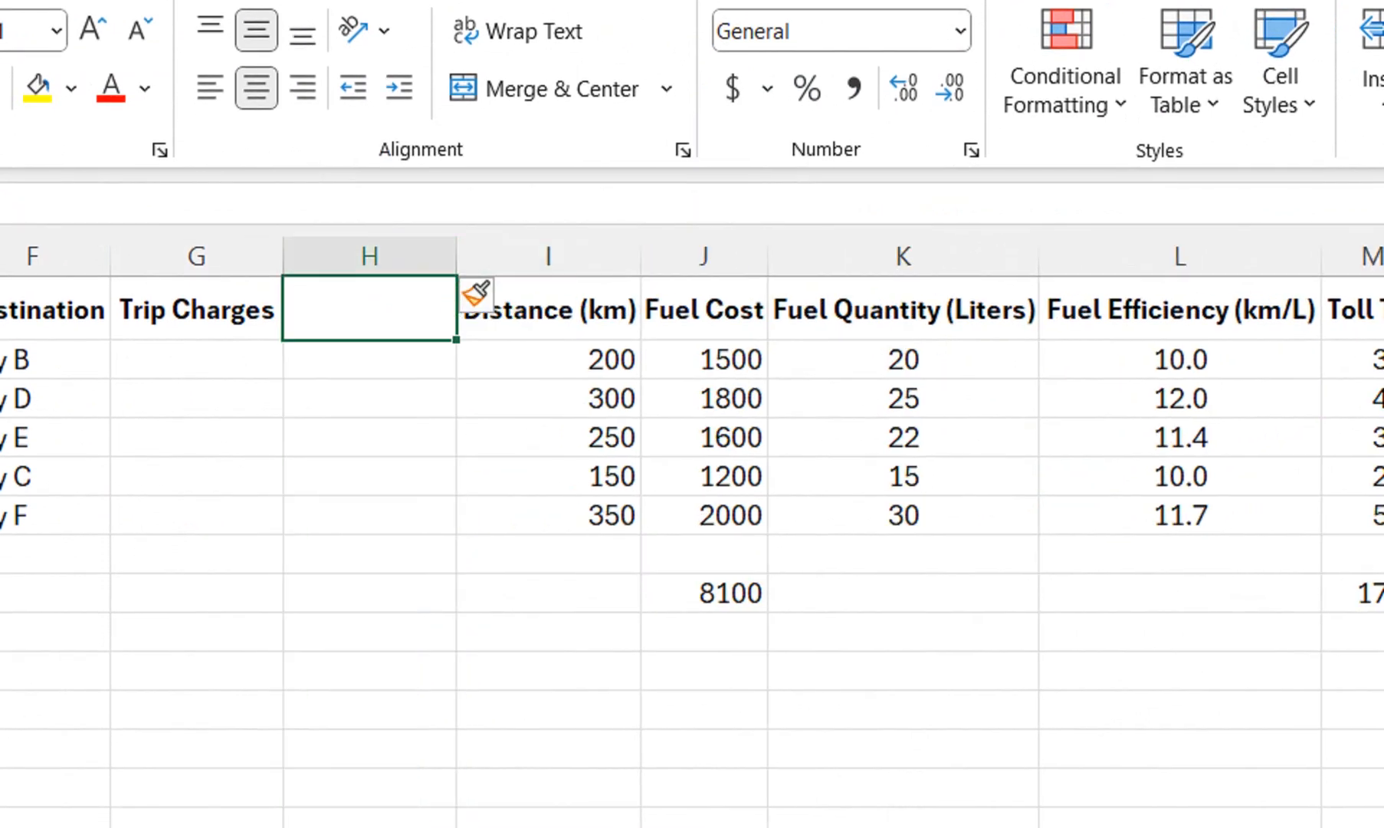
text(Dirver)
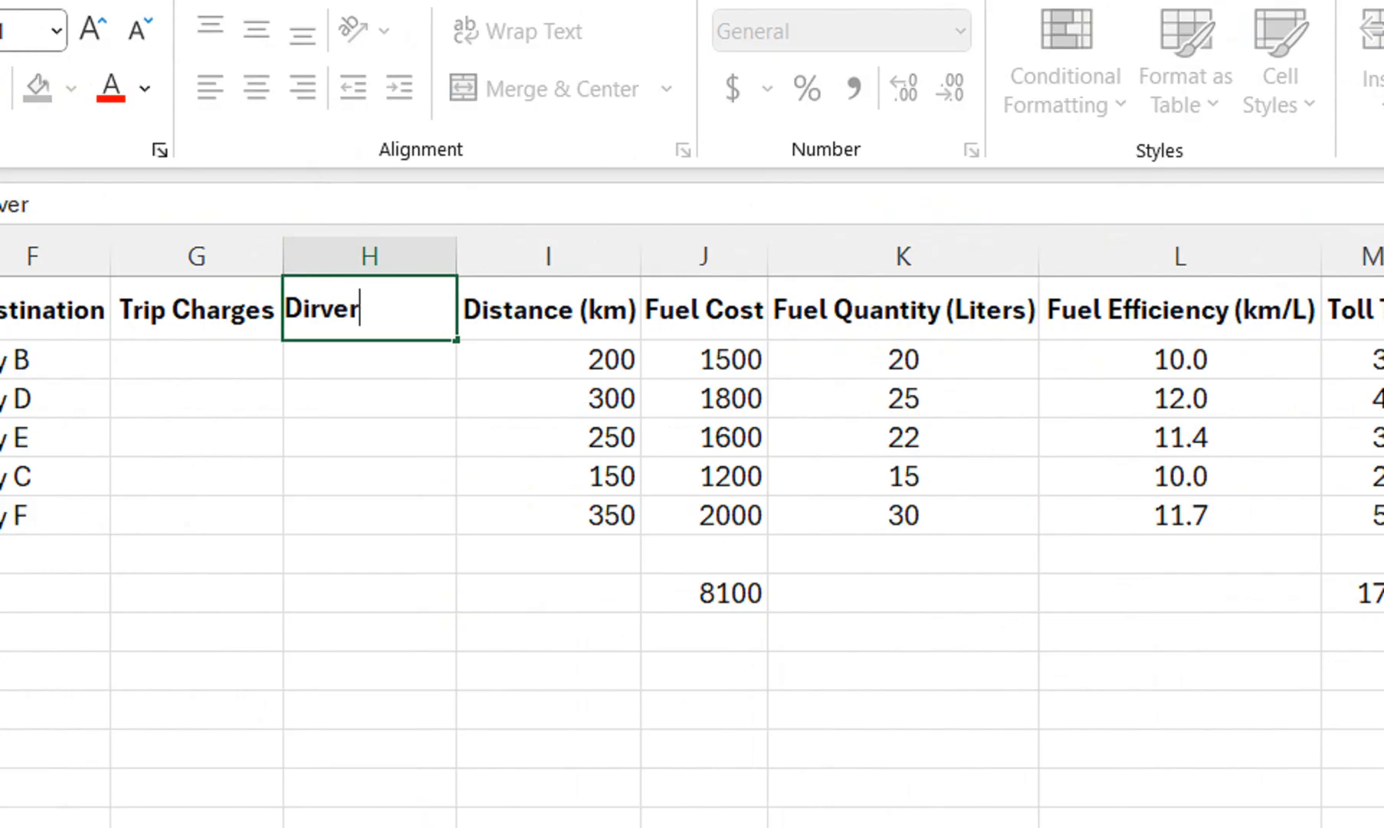
click(369, 438)
click(369, 360)
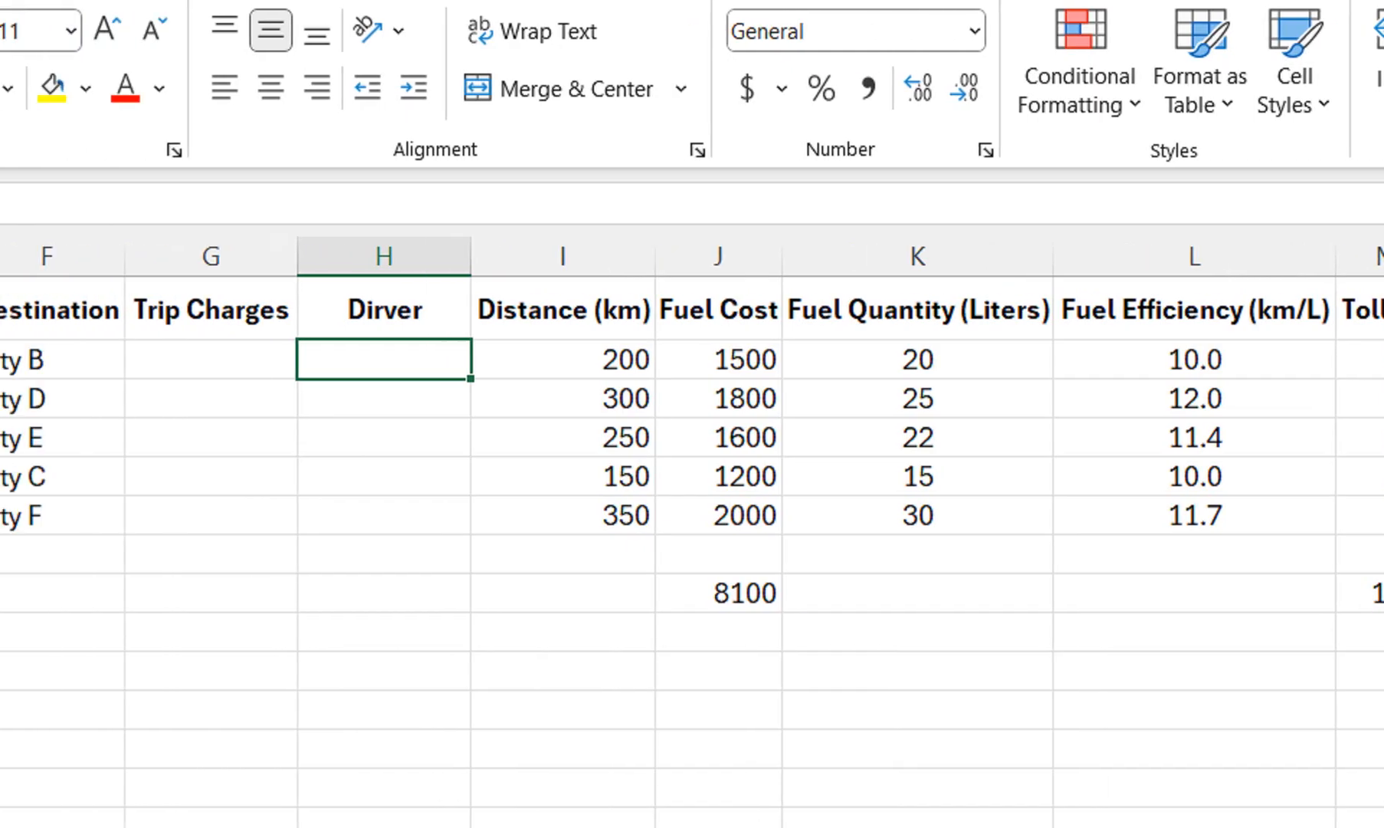
- Enter 12000 in G2 as the first trip's charge and 2000 in H2 as its driver amount
click(18, 359)
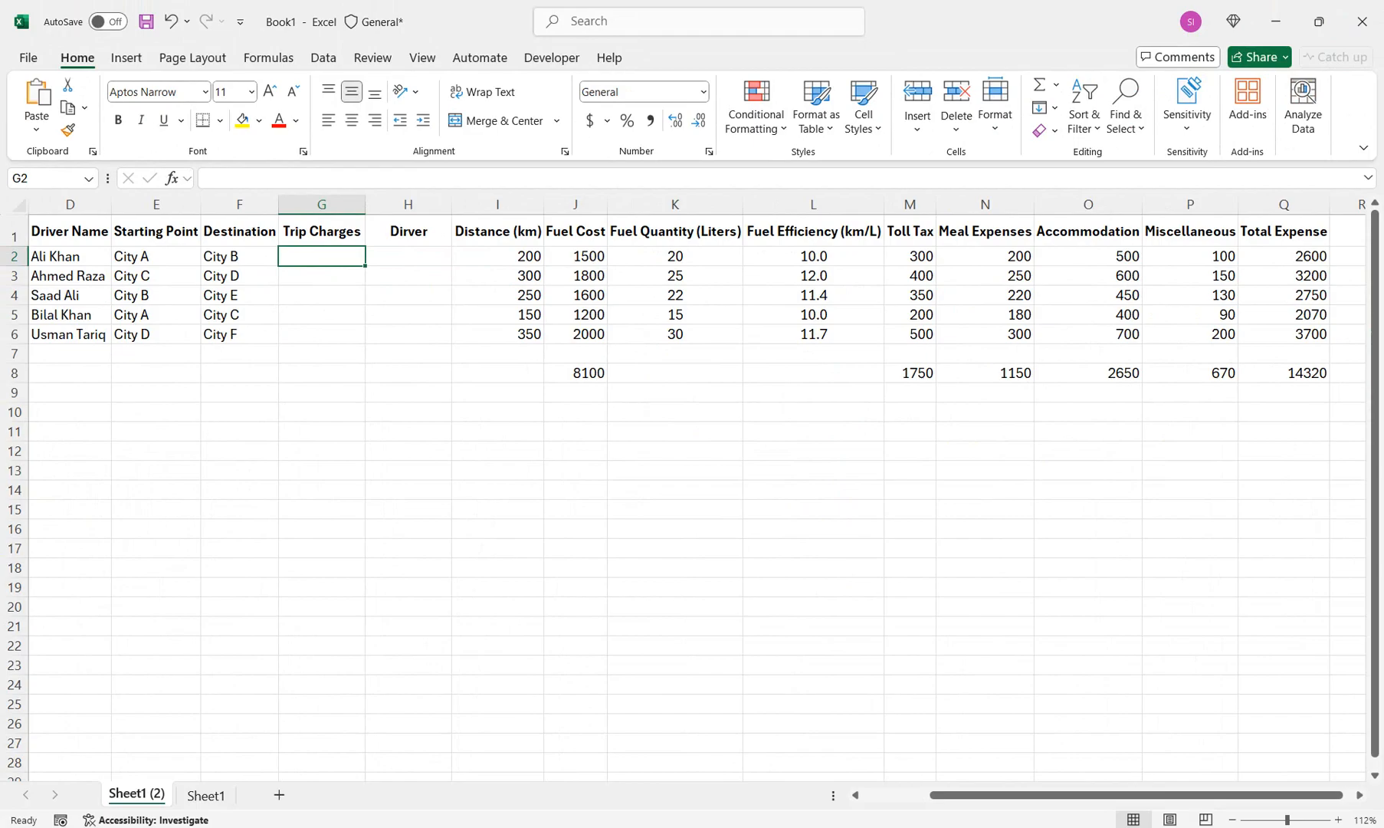
text(12000)
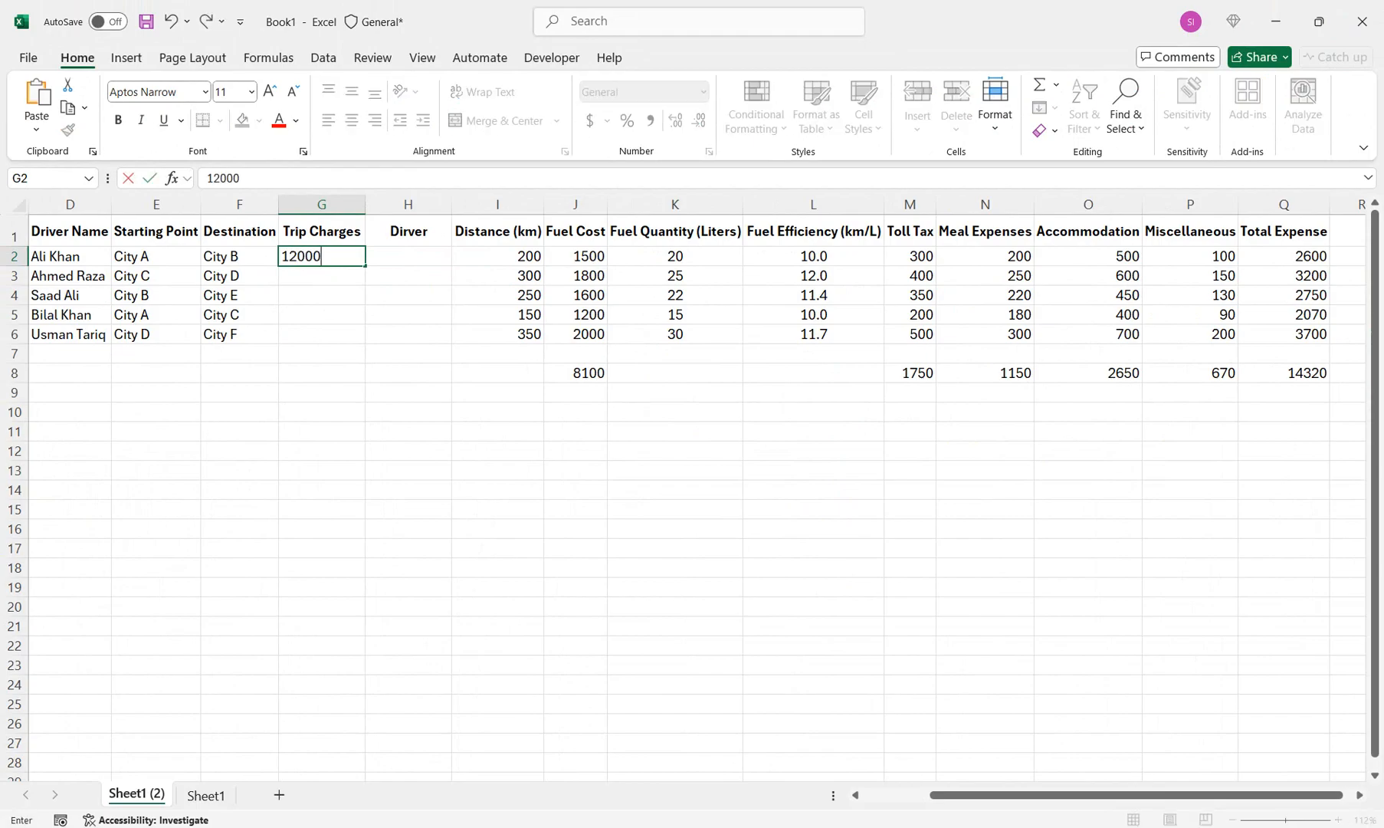
key(Return)
key(Up)
key(Right)
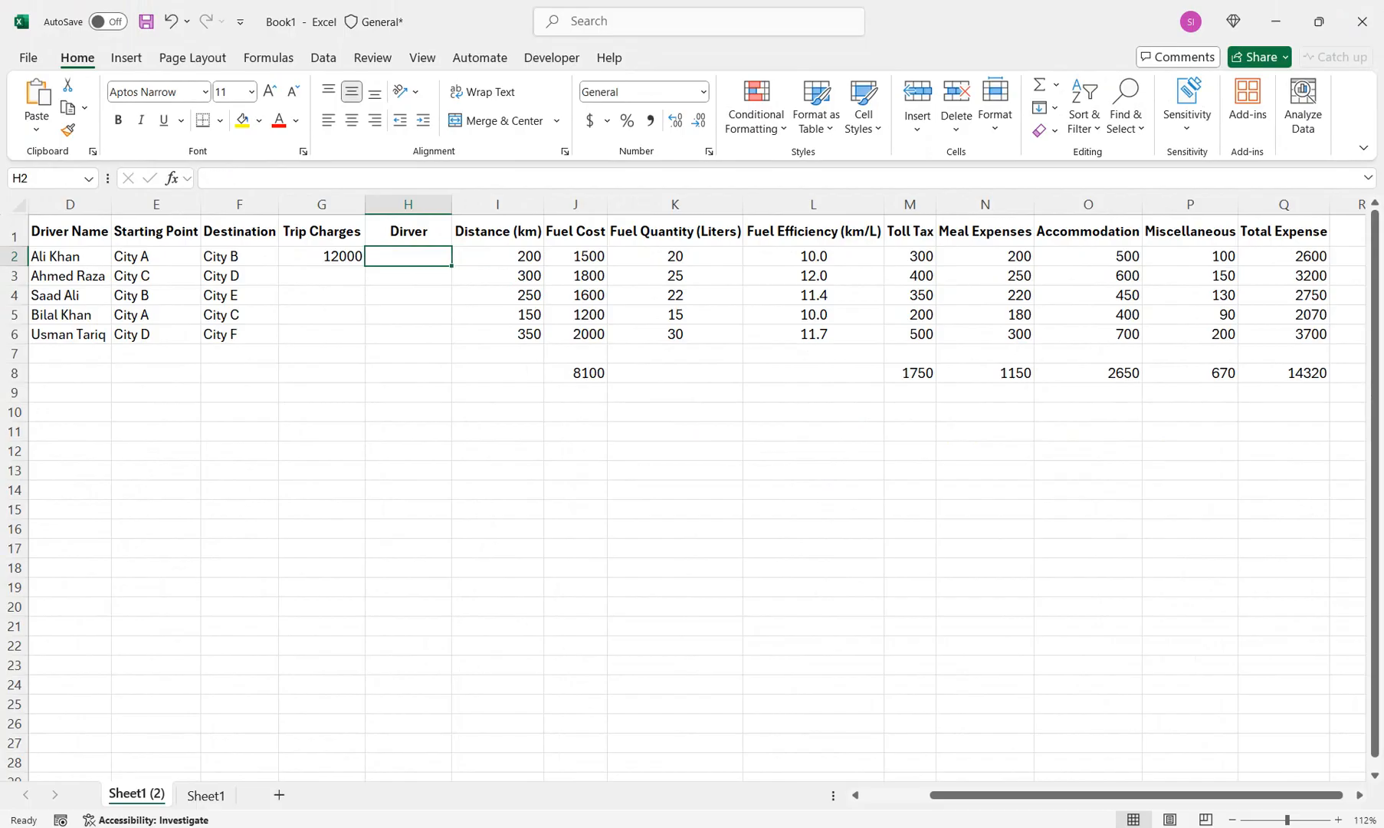
text(2000)
key(Return)
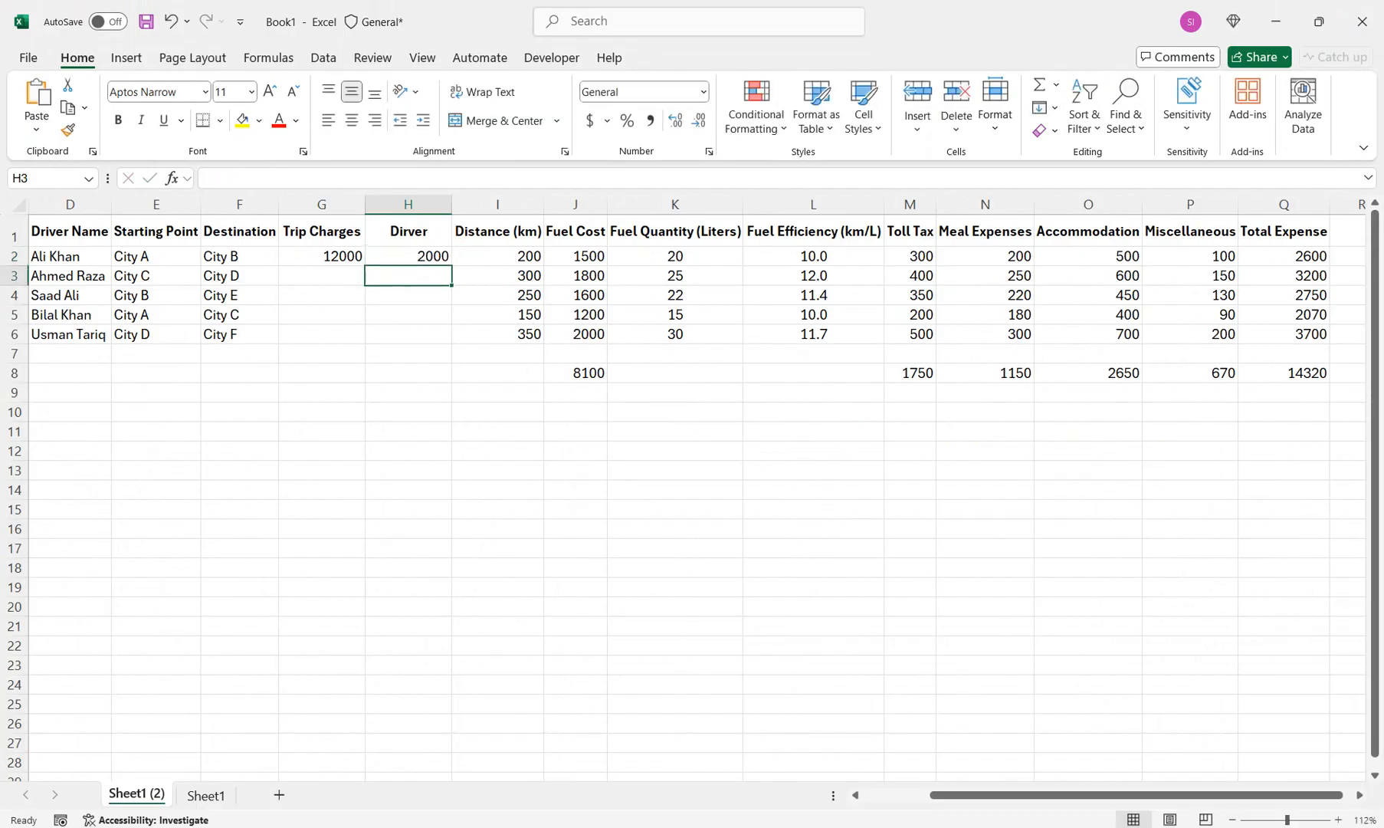
- Fill in the remaining Trip Charges in G3 to G6 with 15000, 13500, 10000 and 18000
key(Left)
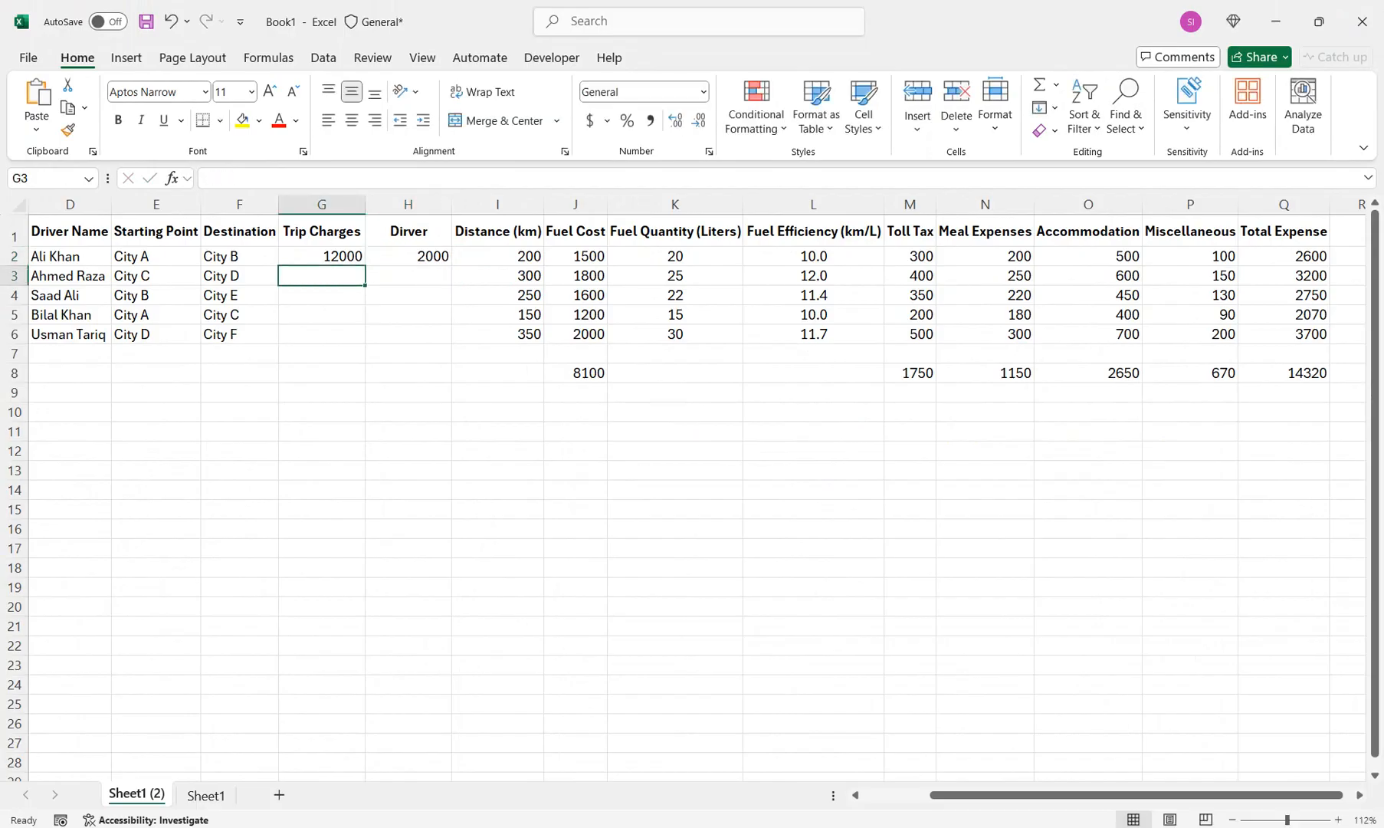
text(15000)
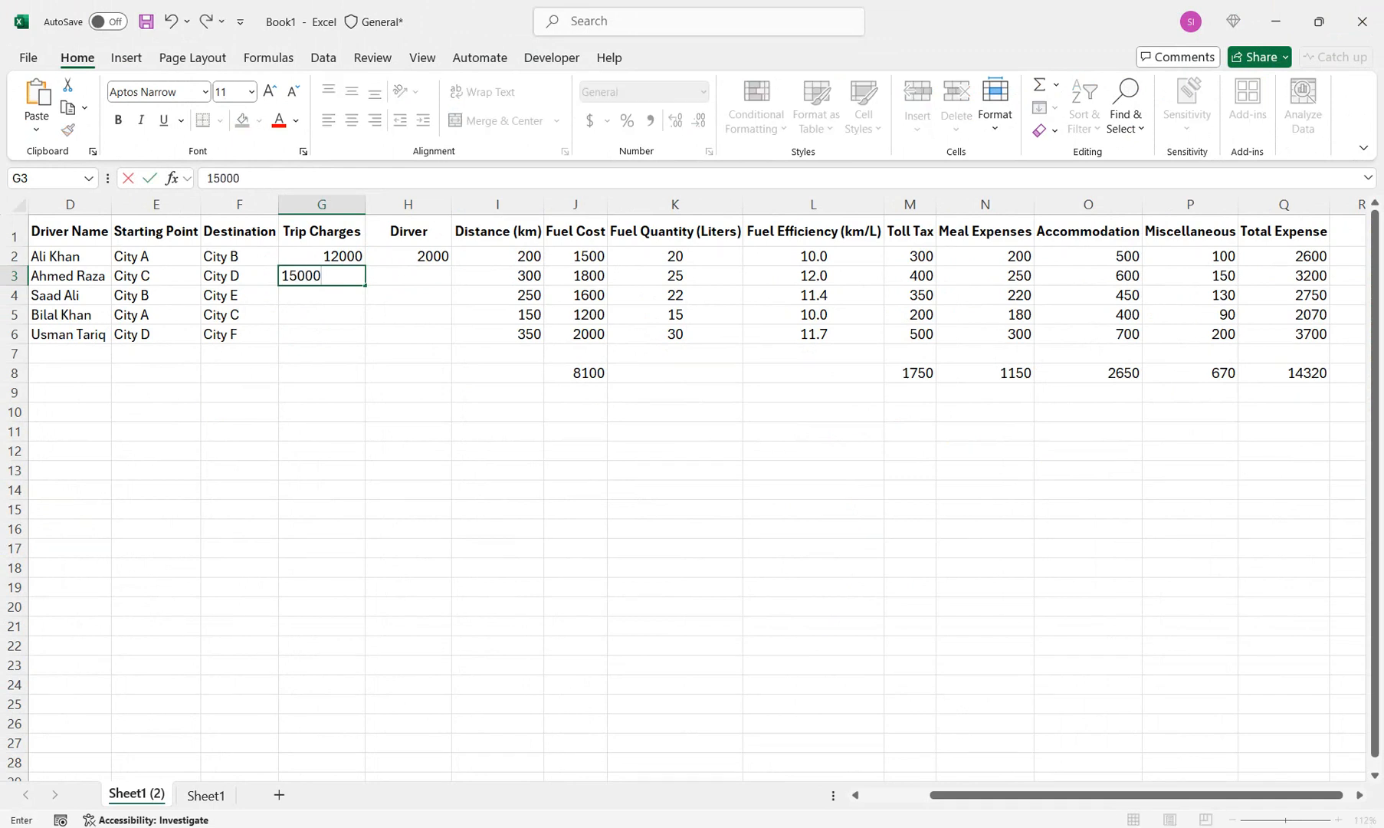
key(Return)
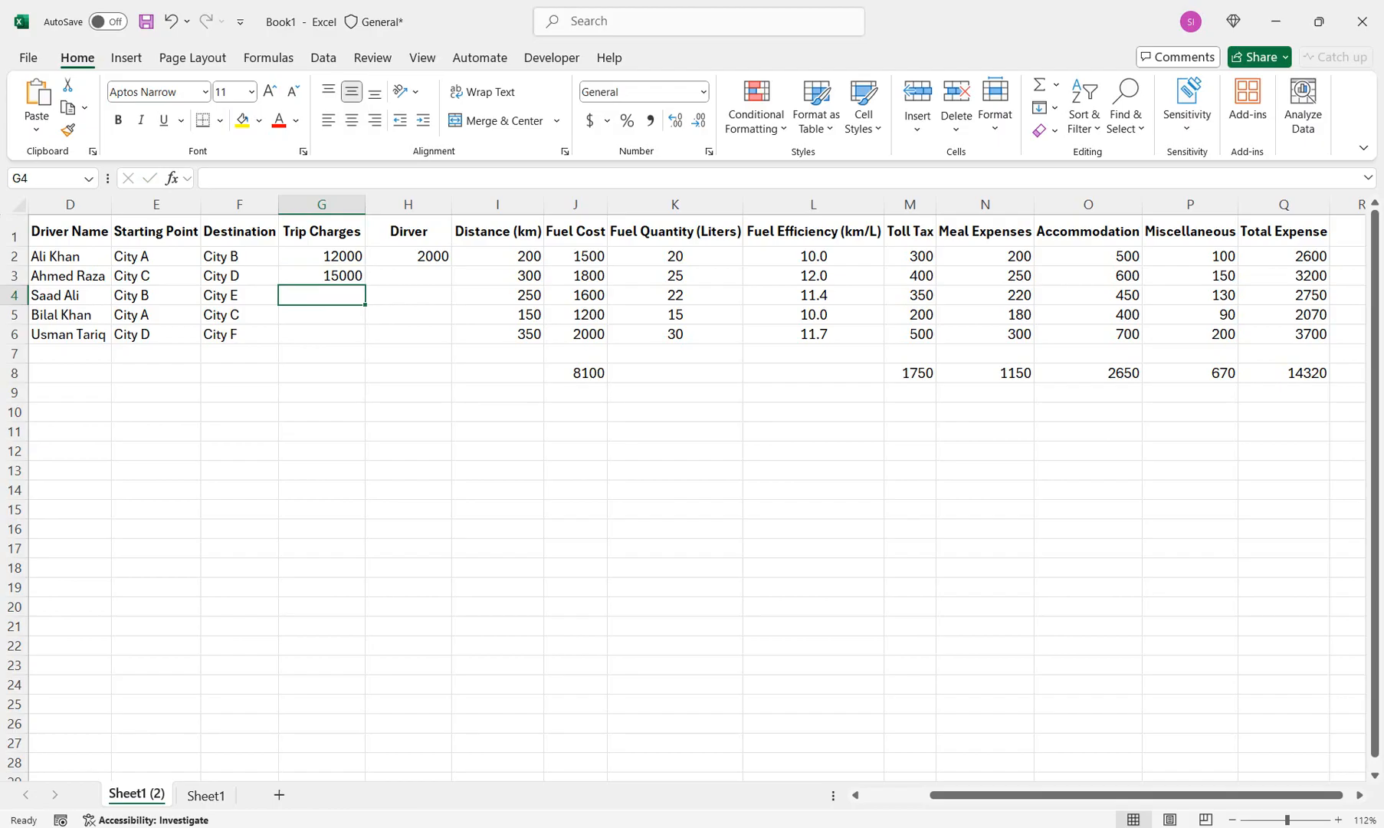
text(13500)
key(Return)
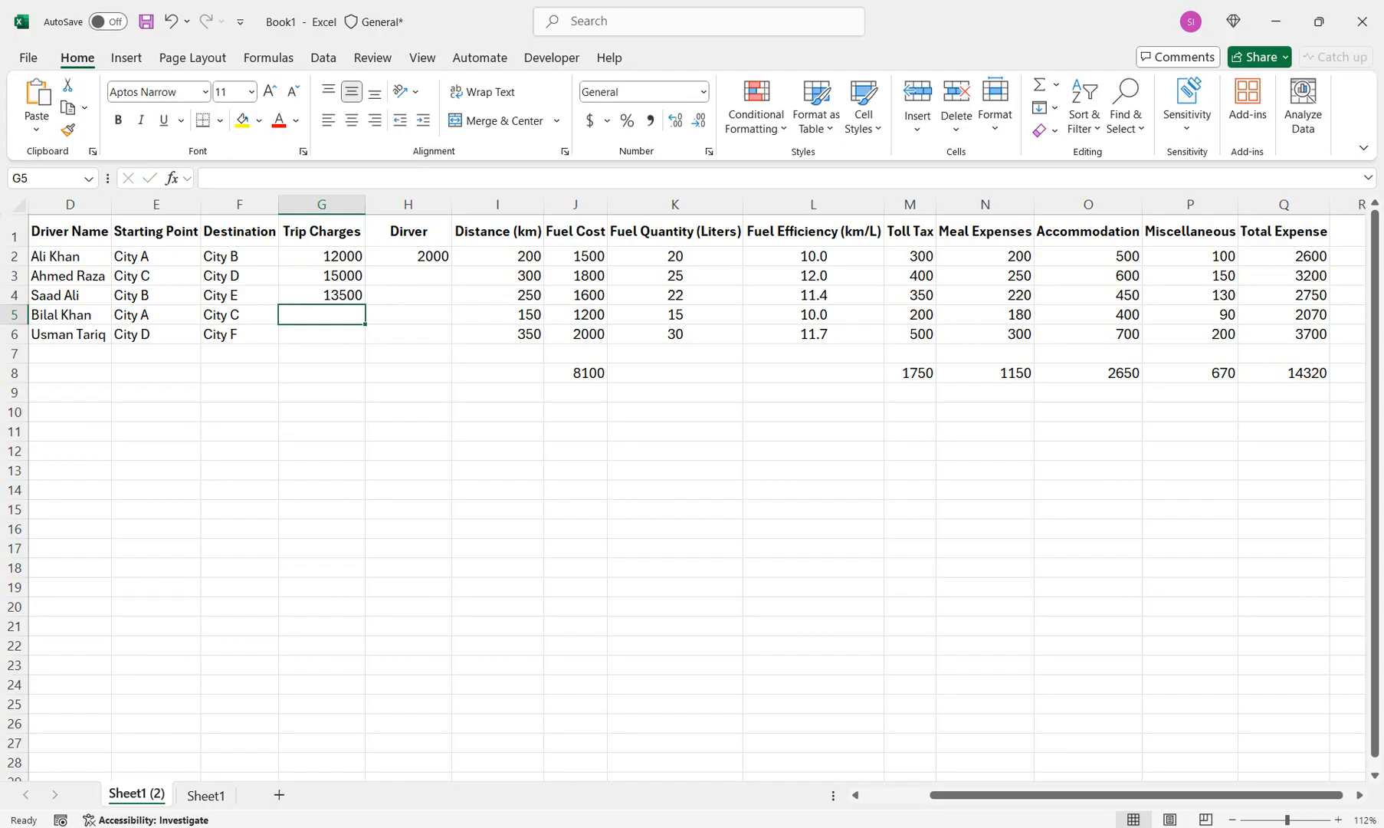
text(10000)
key(Return)
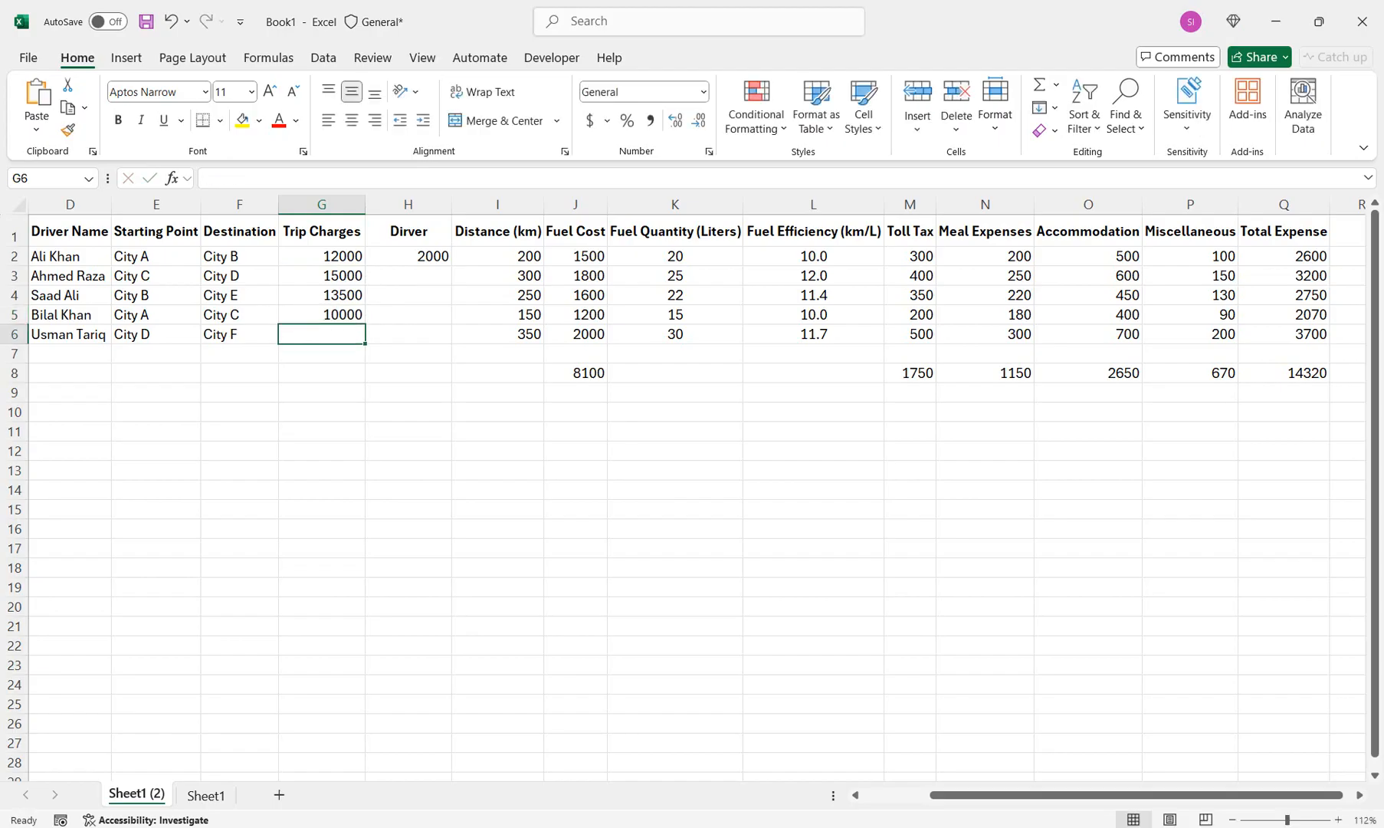
text(18000)
key(Return)
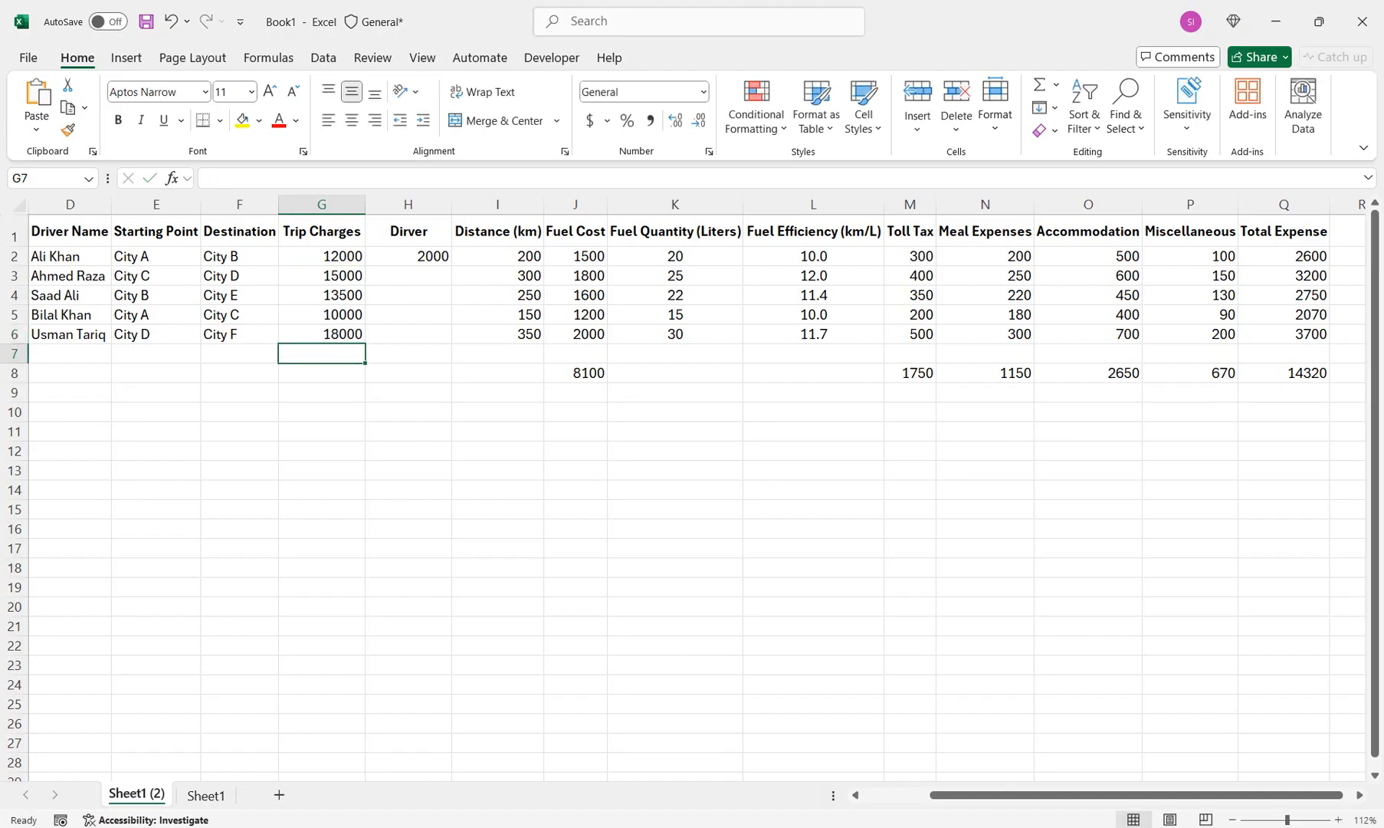
- Fill in the remaining driver amounts in H3 to H6 with 1500, 2000, 25000 and 2000
click(408, 276)
text(1500)
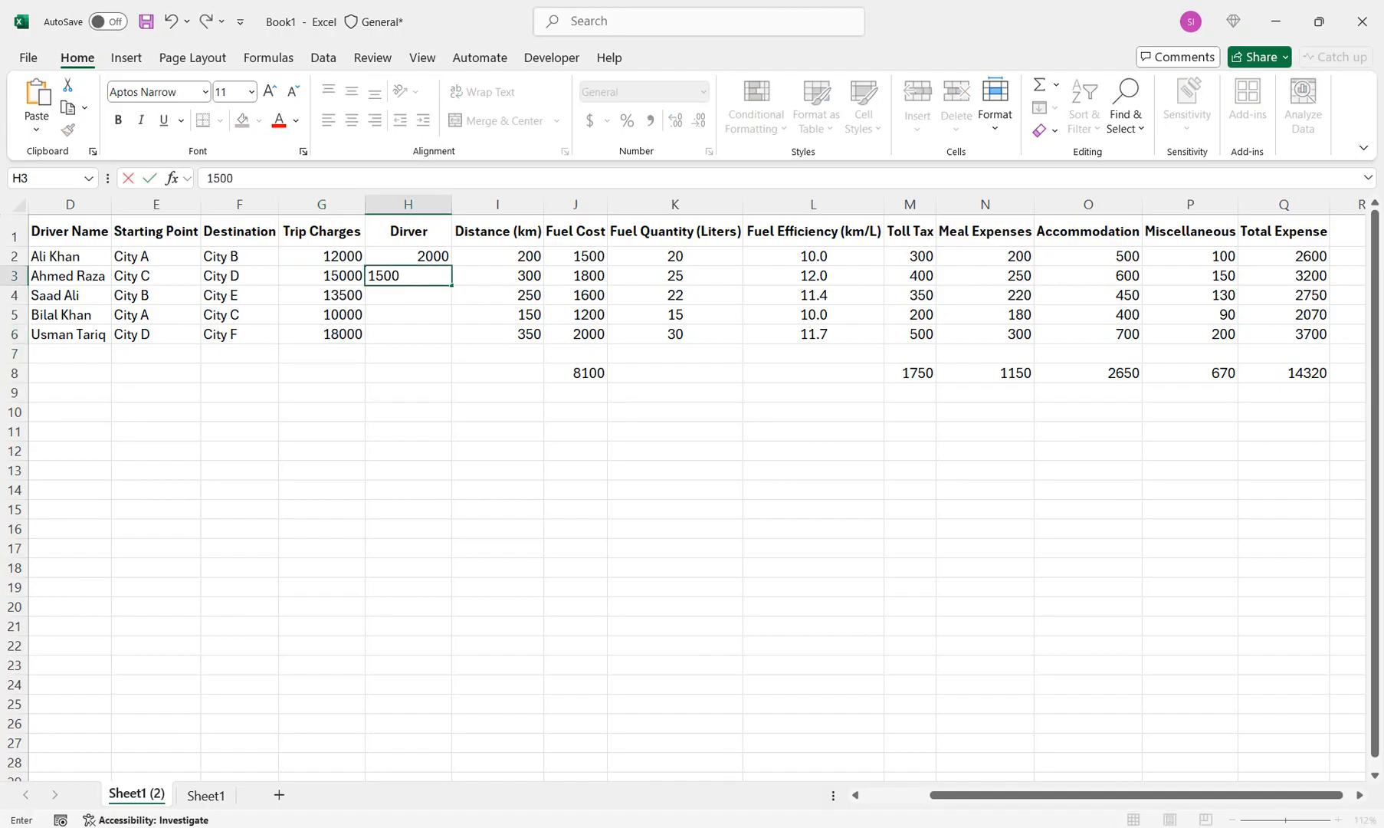
key(Return)
text(2000)
key(Return)
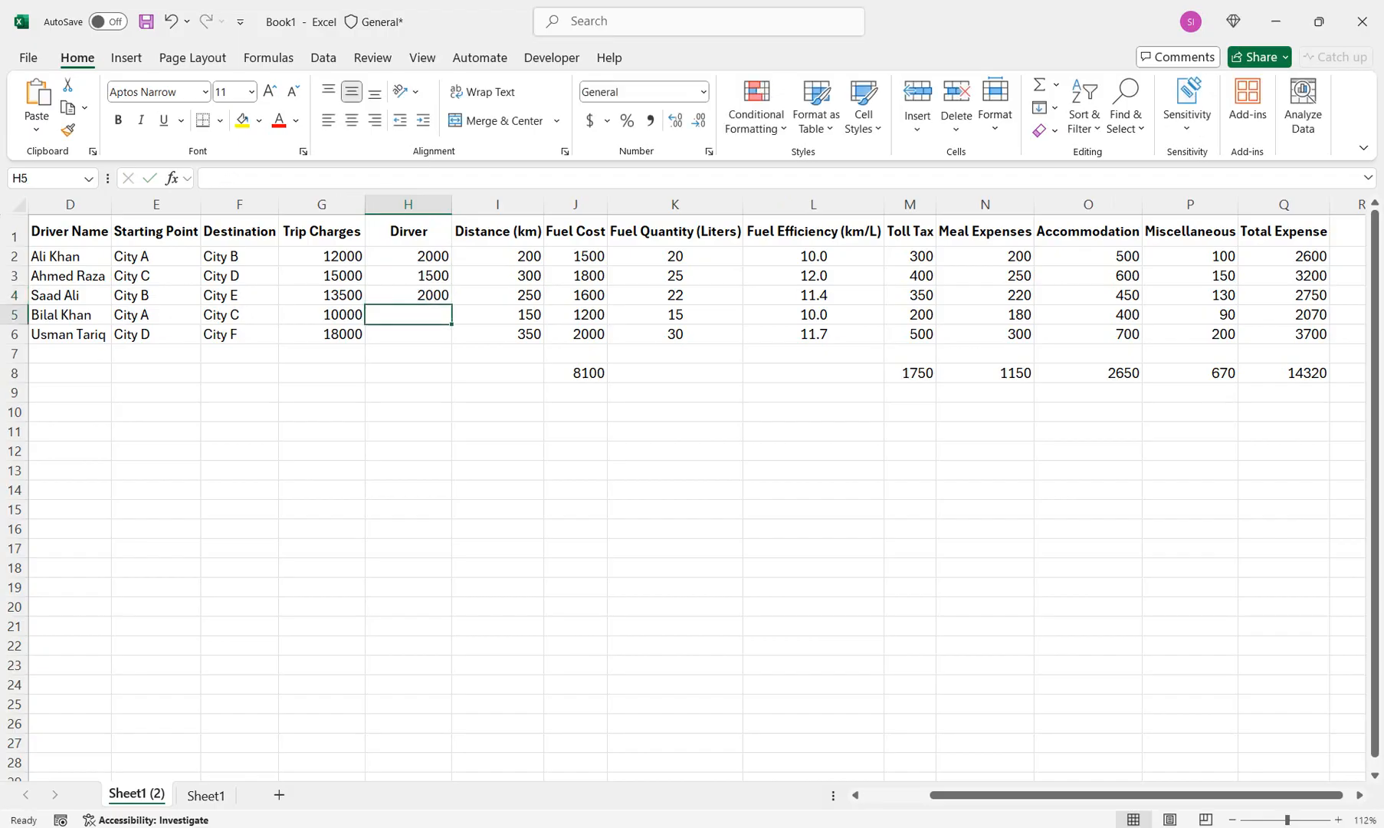
text(25000)
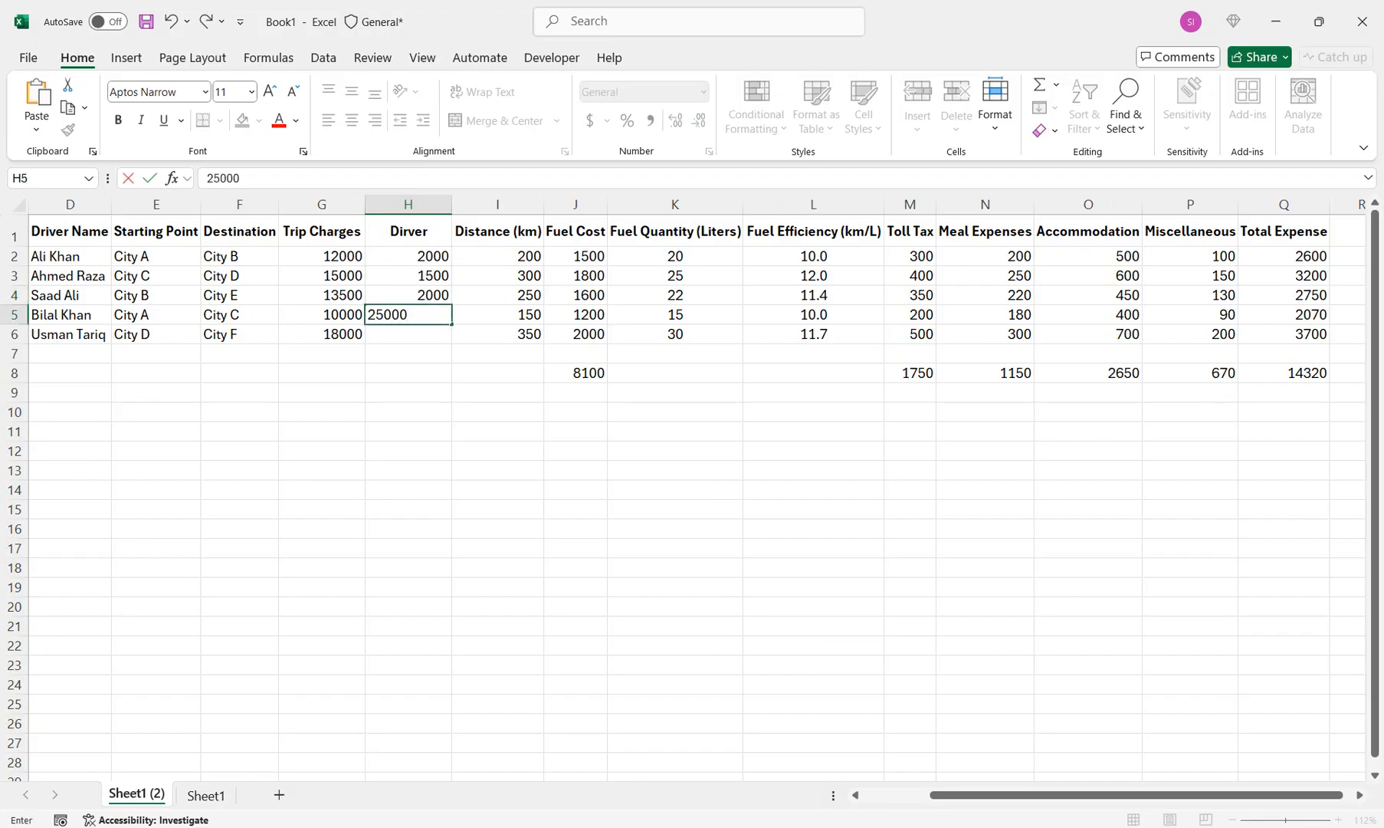
key(Return)
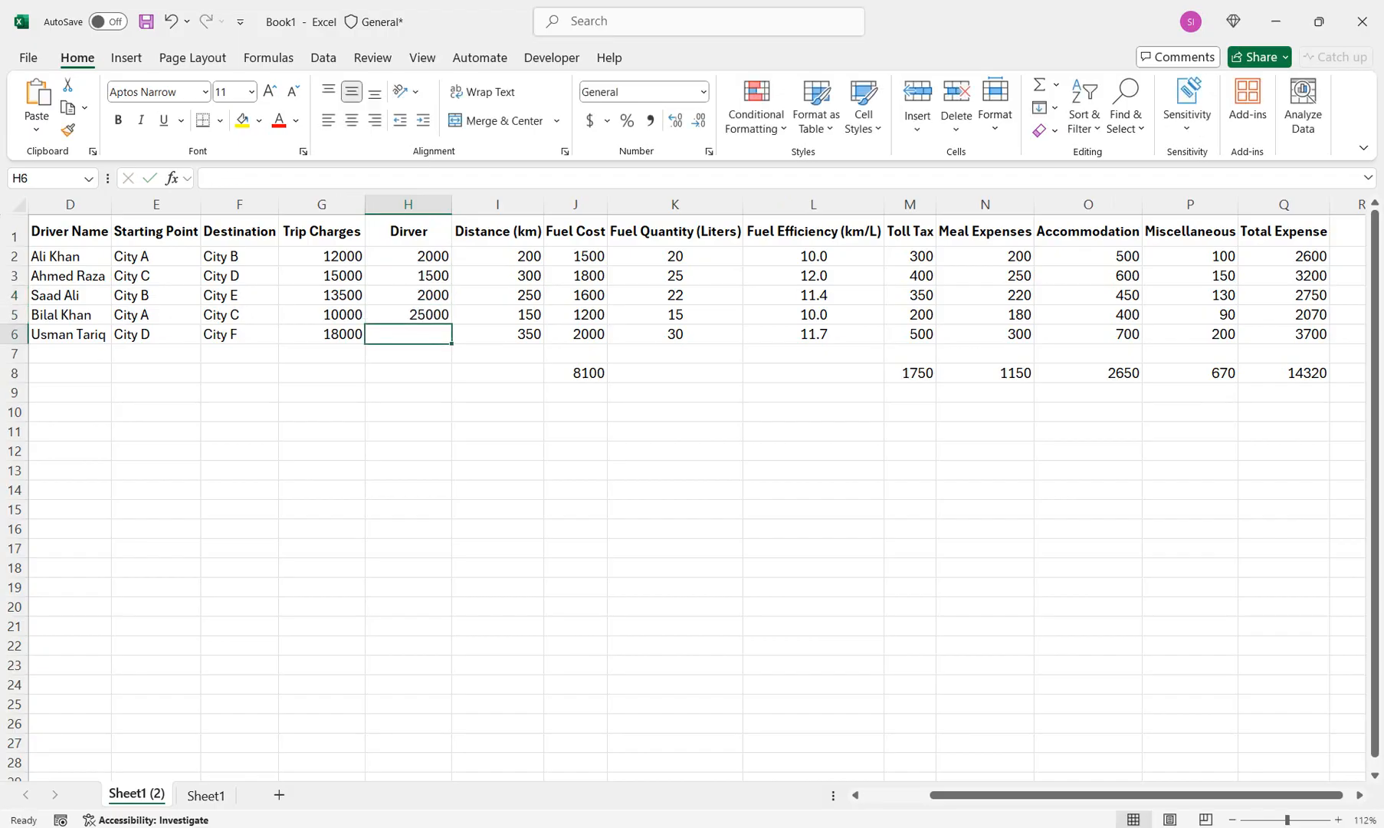
text(2000)
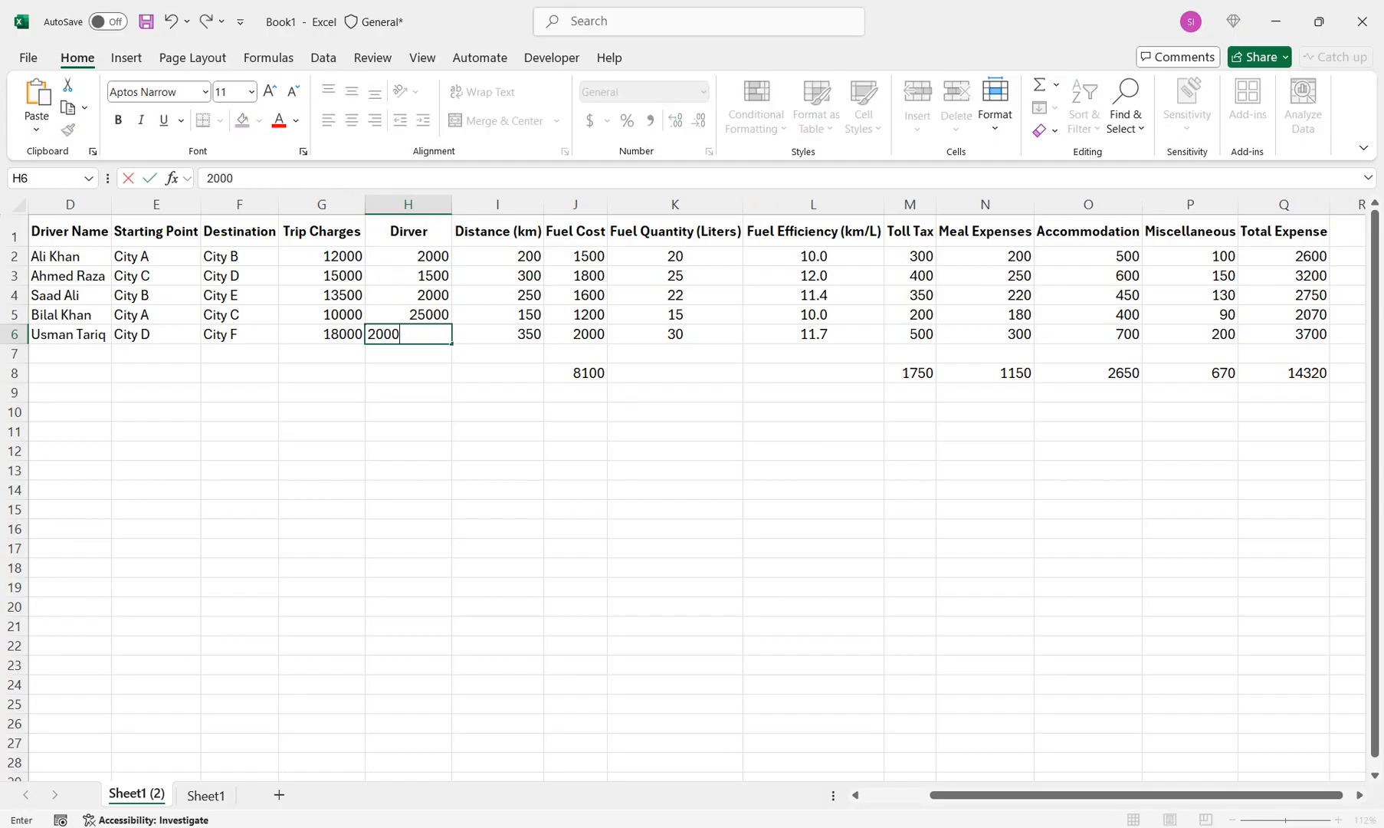
key(Return)
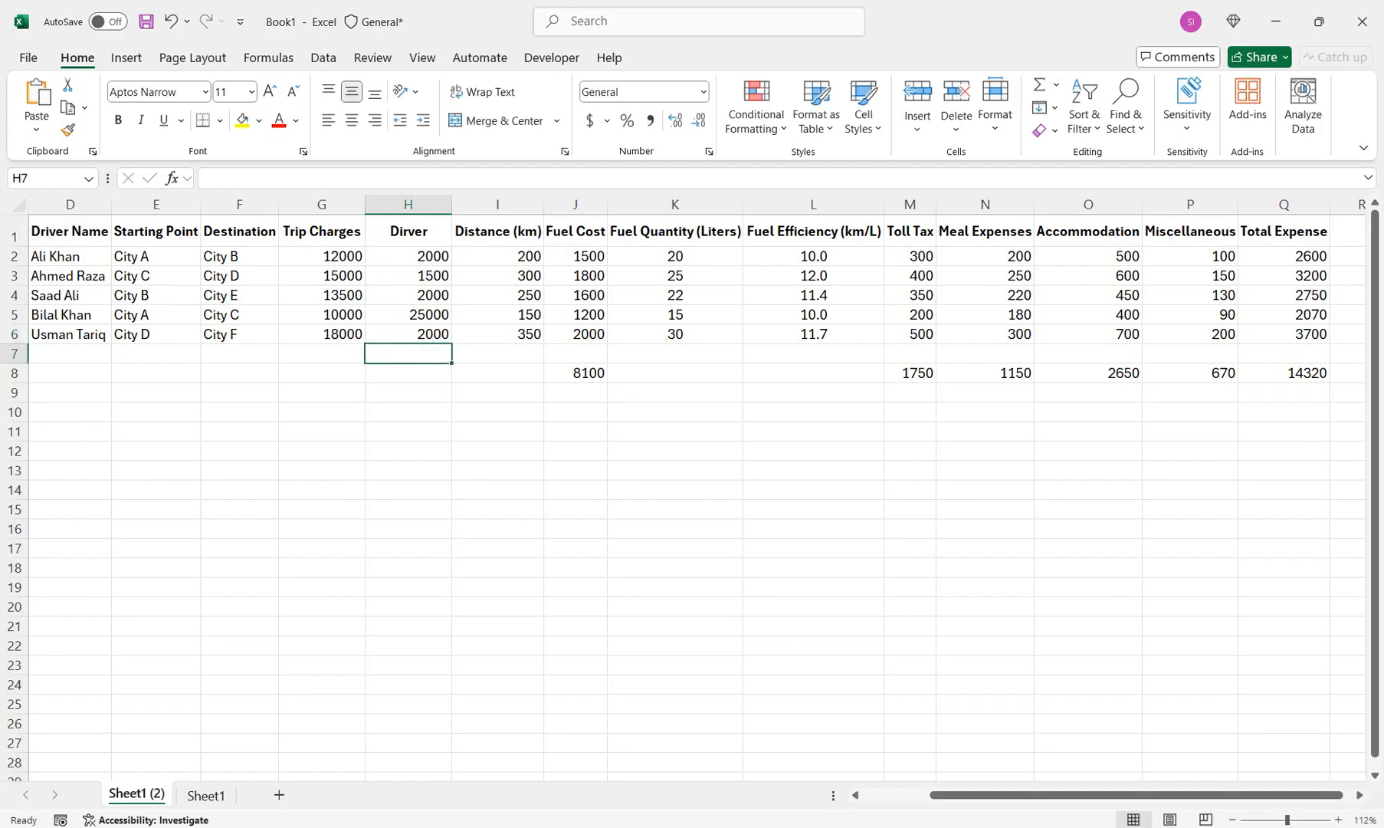
- Enter the label Total Income in F8, beside the Trip Charges total cell
click(322, 373)
click(239, 374)
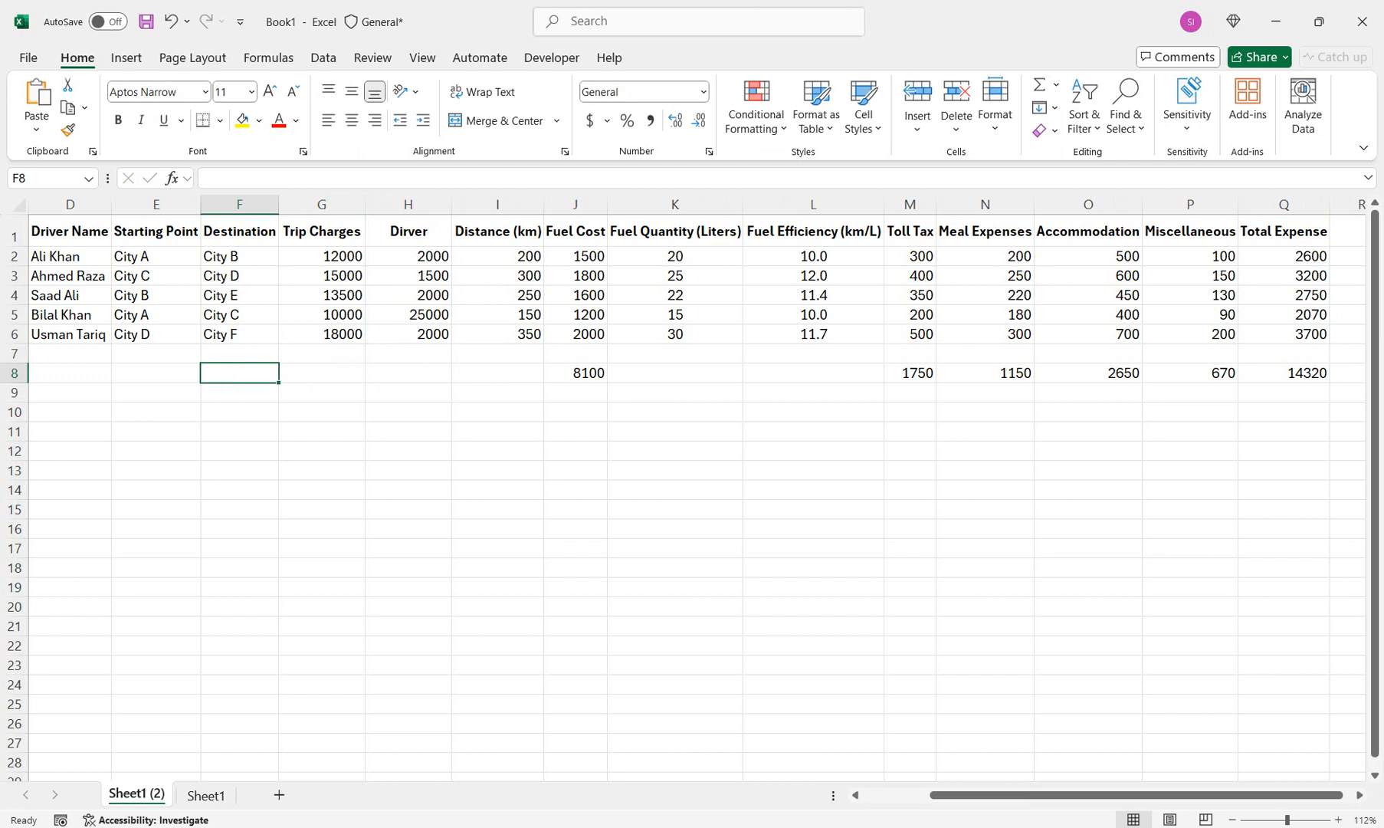
text(Total)
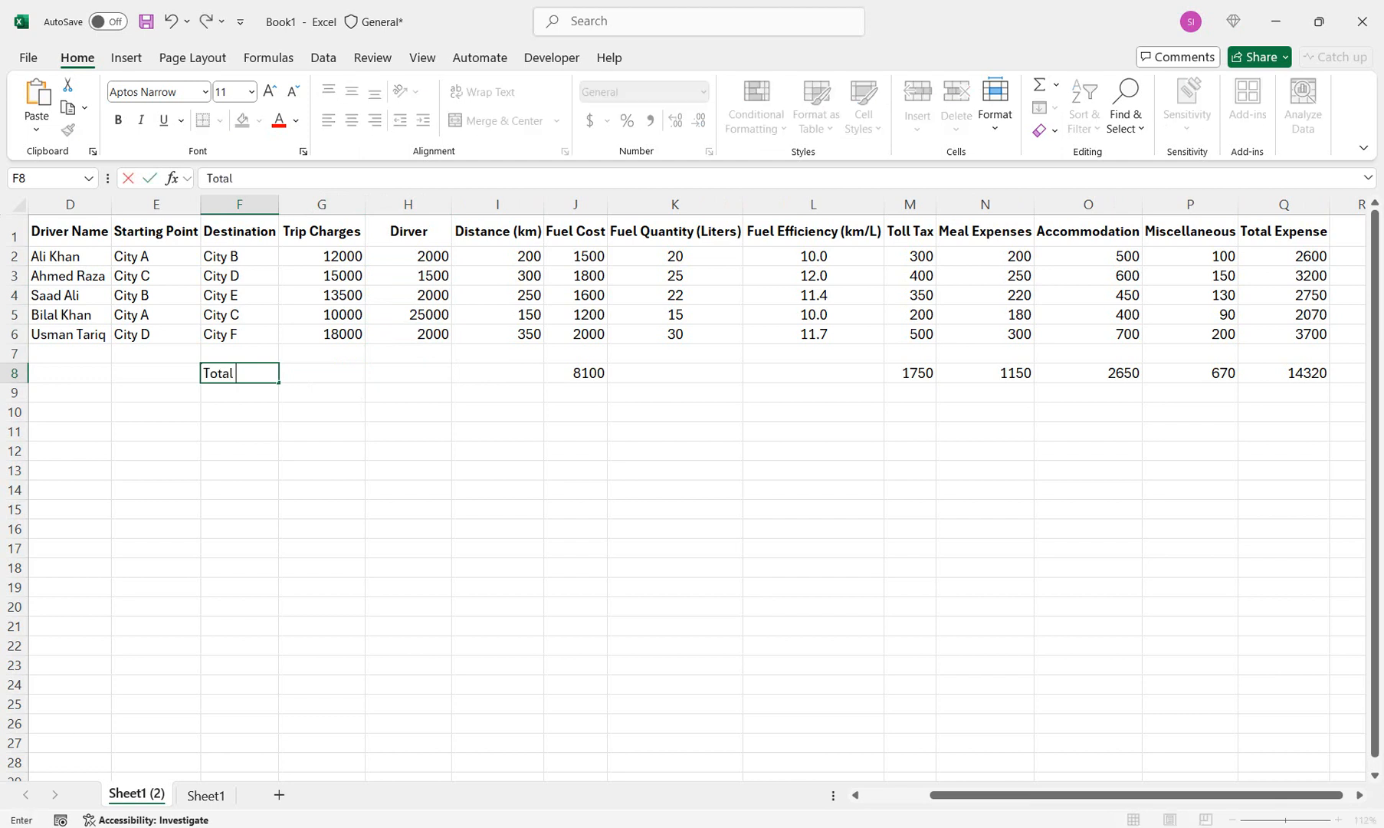
text( Incom)
text(r)
text(e)
click(321, 374)
click(322, 432)
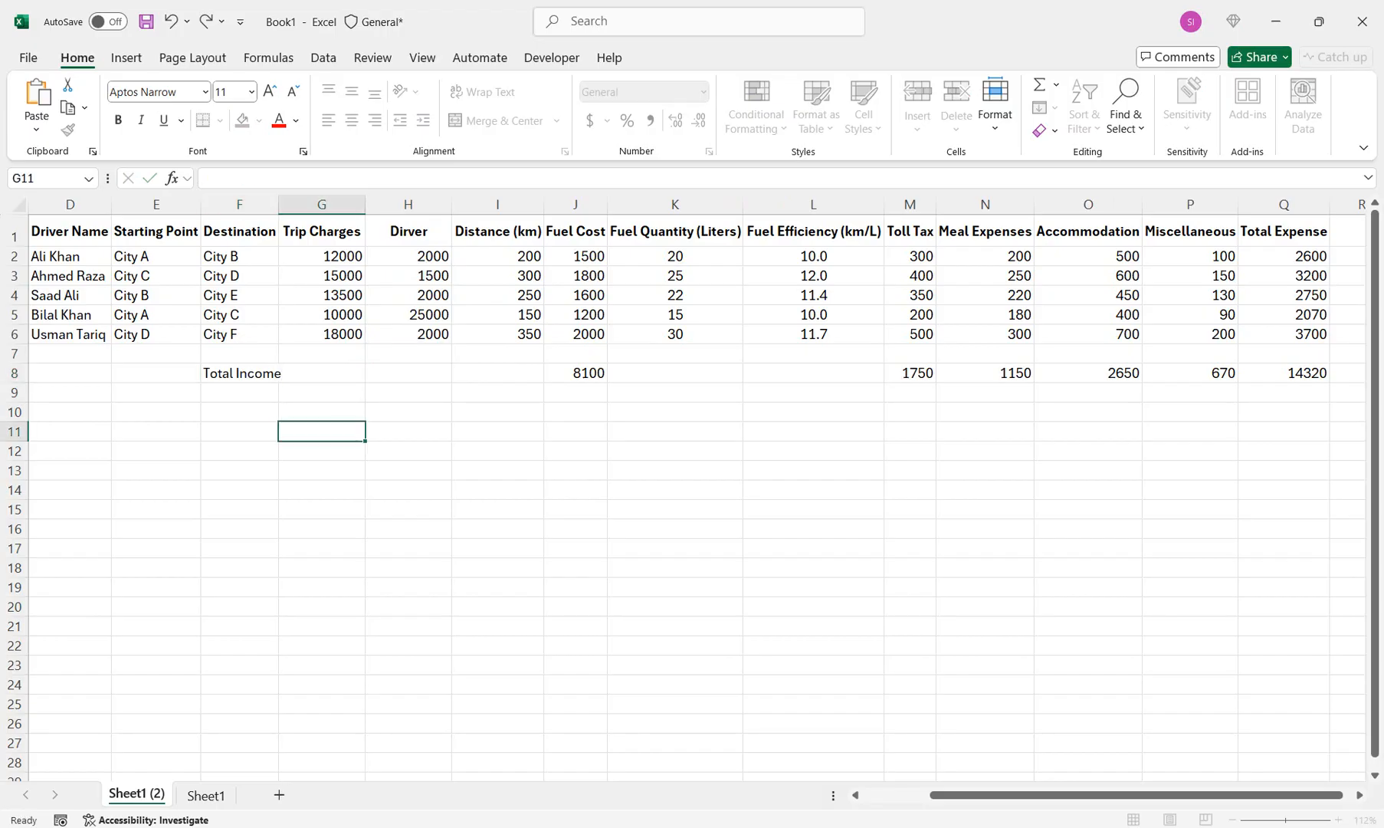
- Total the Trip Charges column in G8 with =SUM(G2:G7)
click(321, 373)
key(alt+equal)
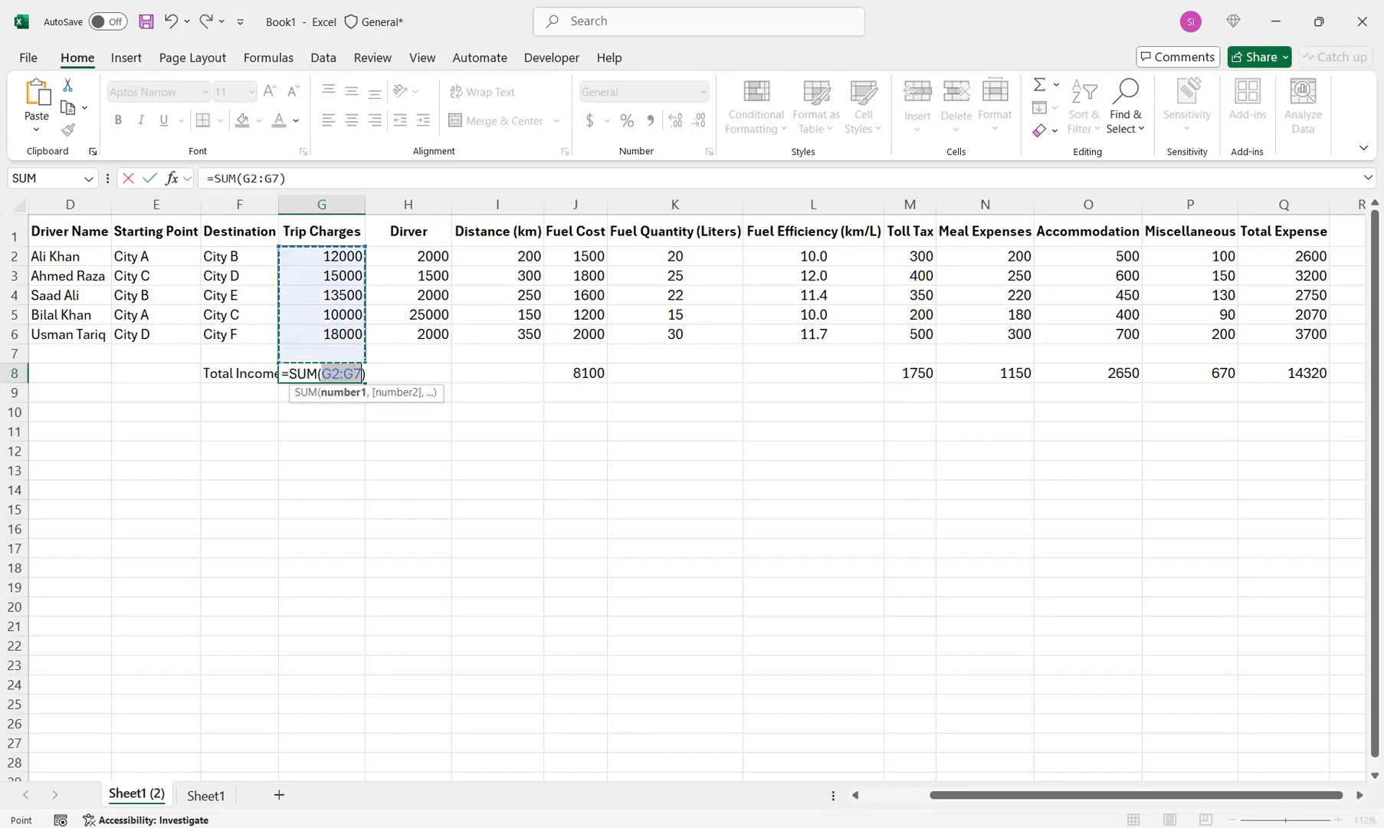
key(Return)
click(321, 374)
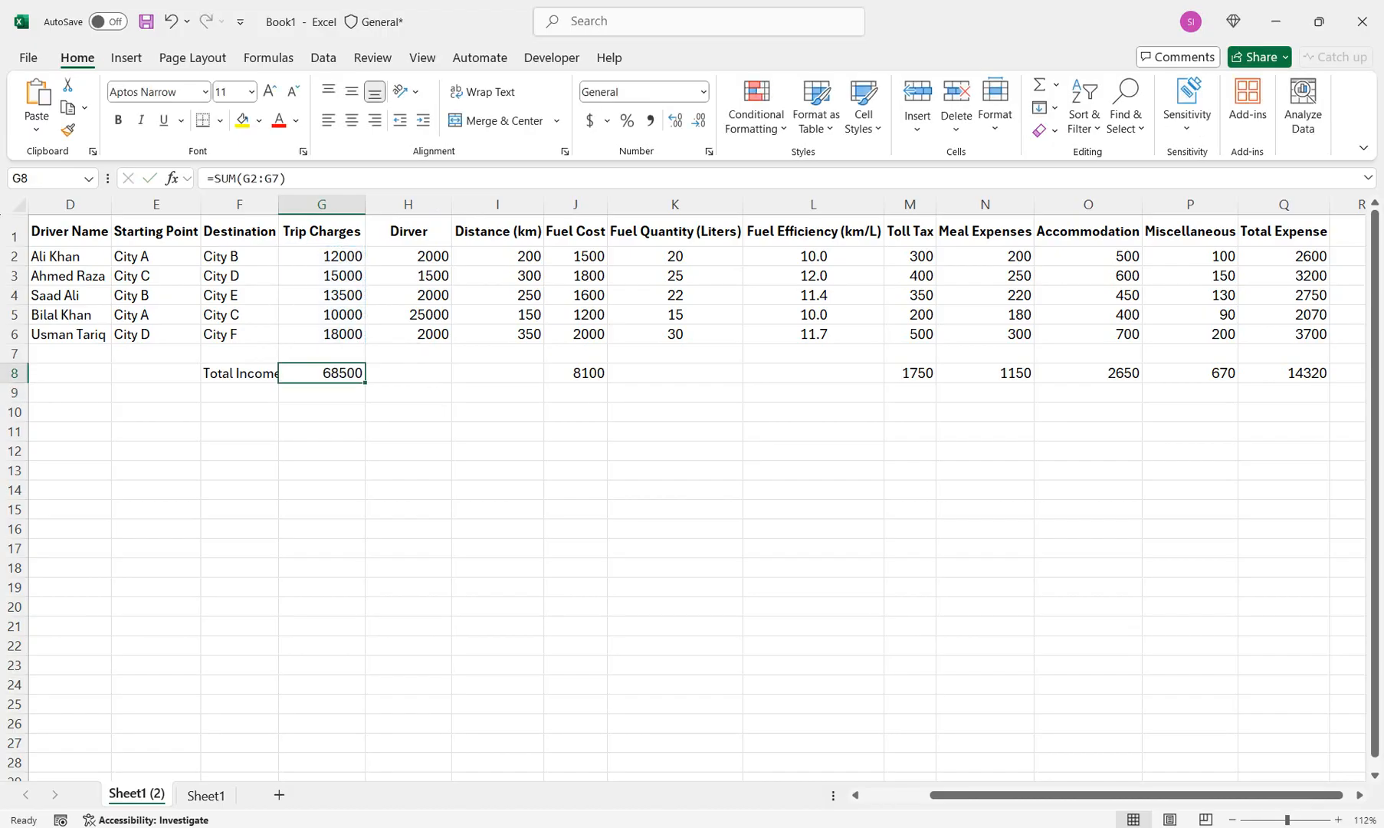
- Enter the label Total Feul Cost in I8, beside the fuel cost total
click(497, 373)
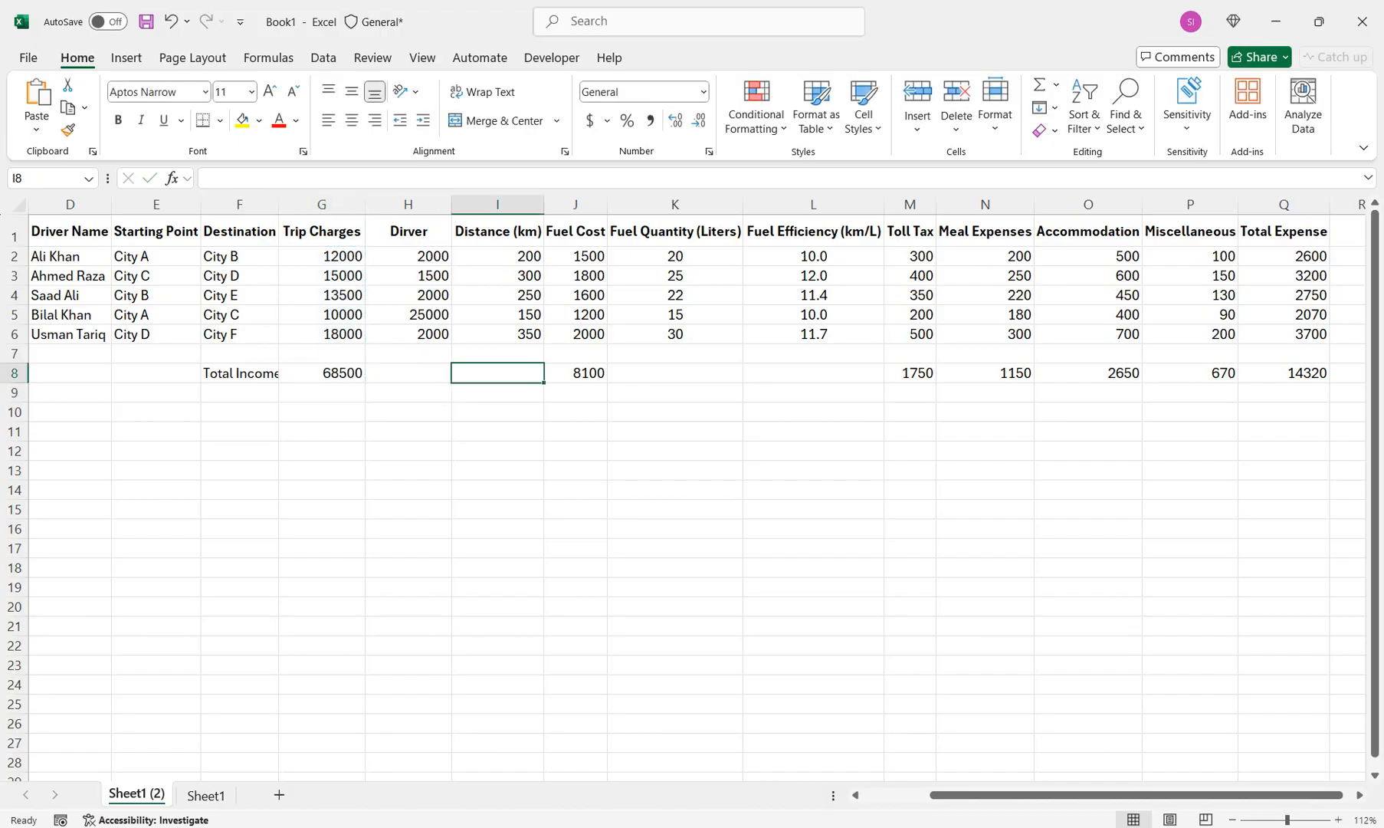
text(Total )
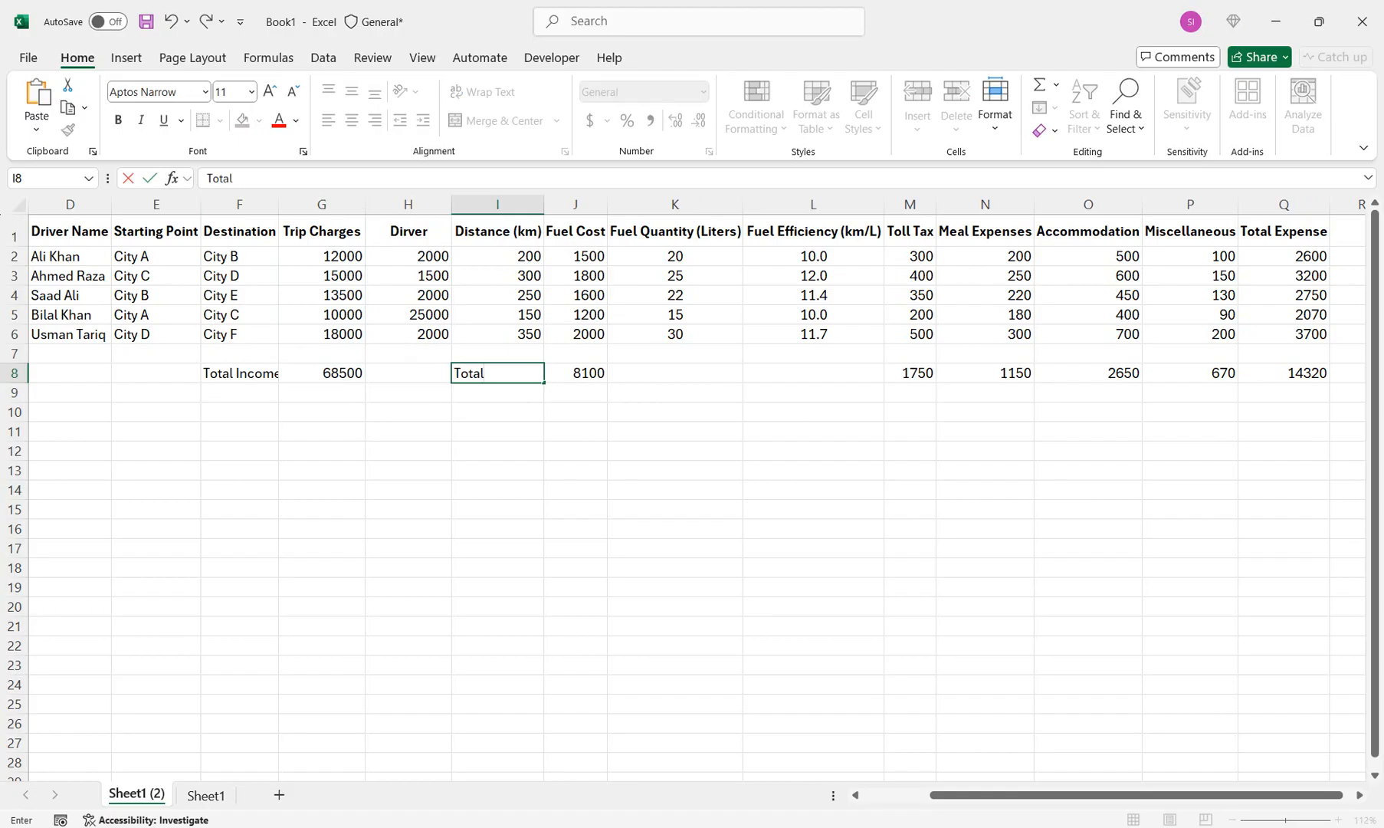
text(Feul Cost)
key(Return)
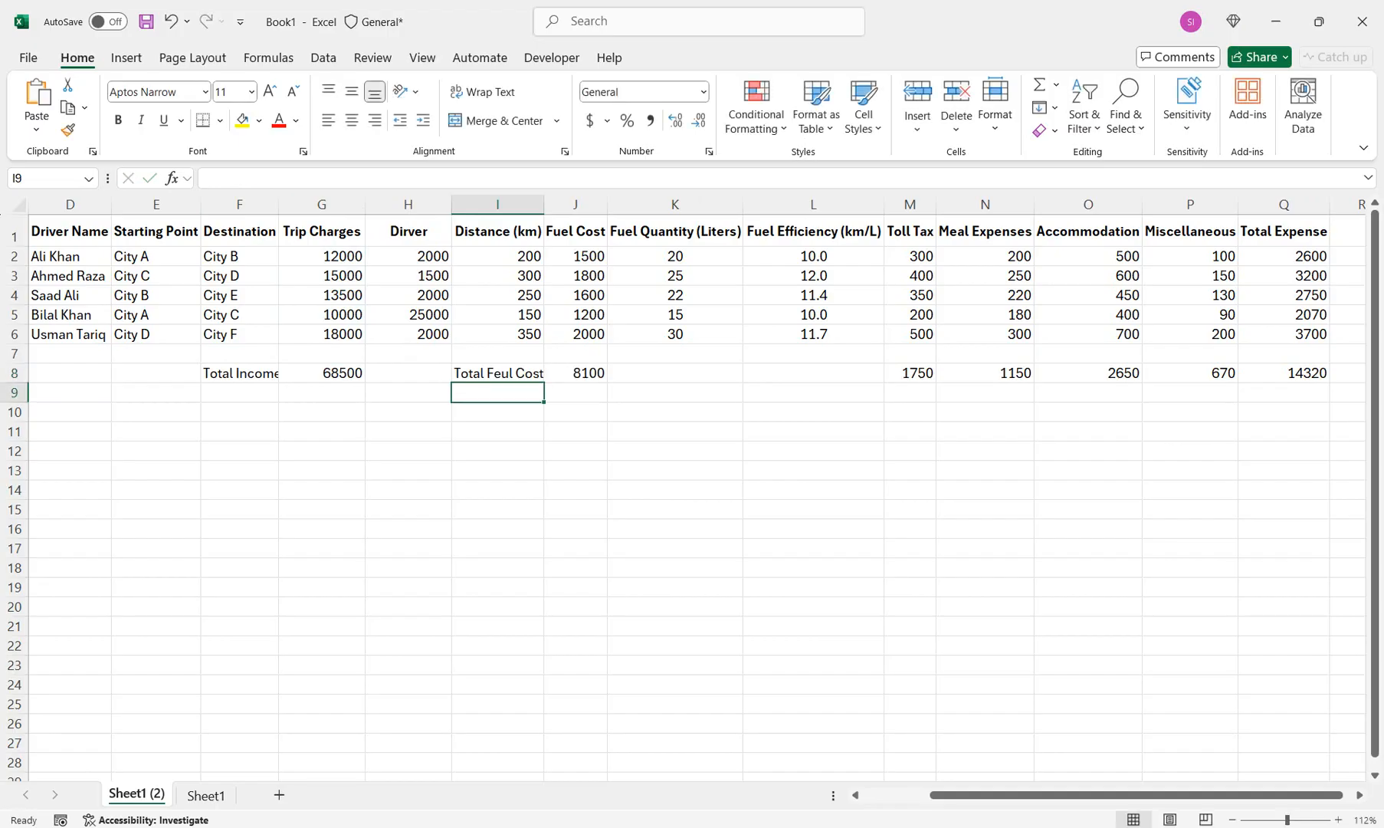
- Enter the label Total Expense in L8, ahead of the Toll Tax total
click(813, 373)
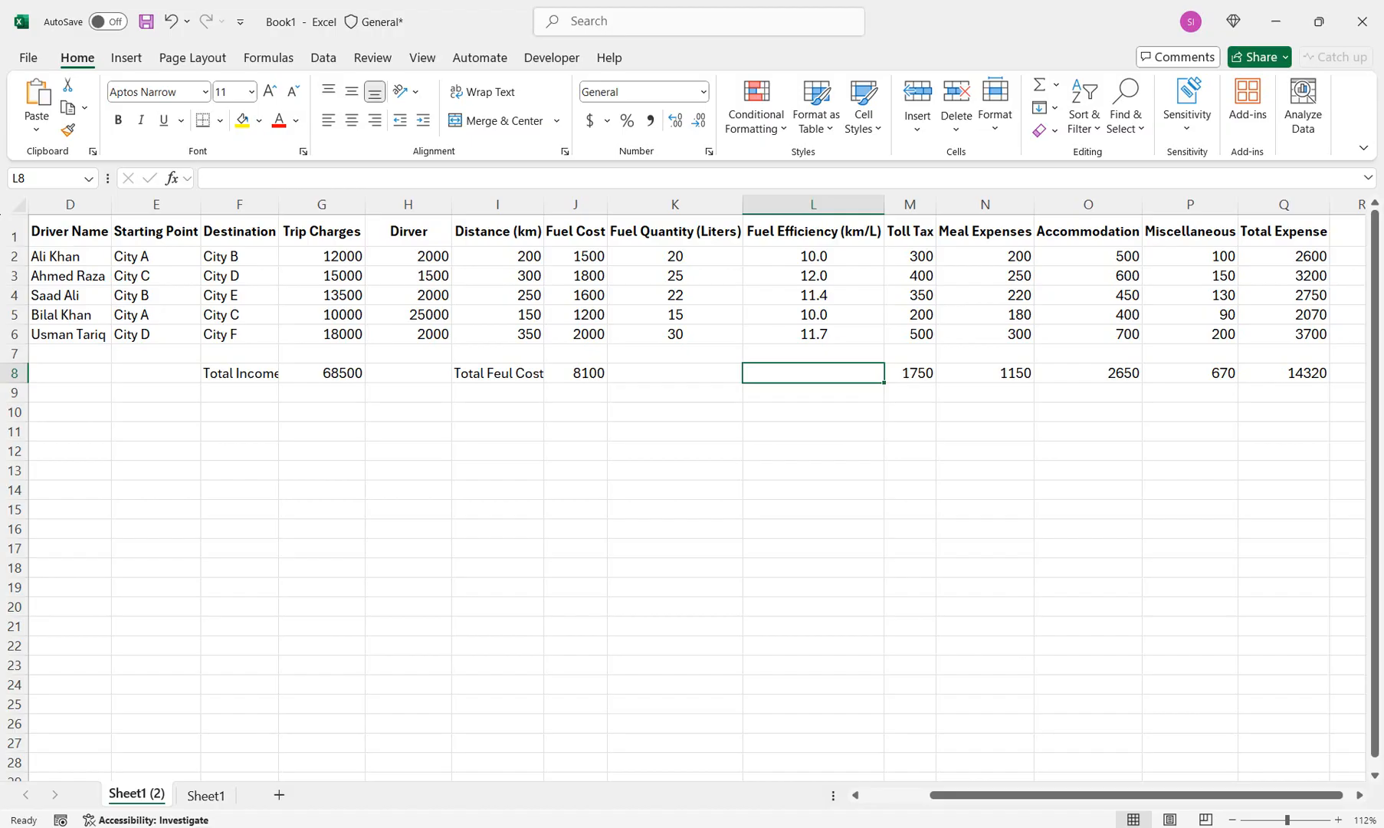
text(Tta)
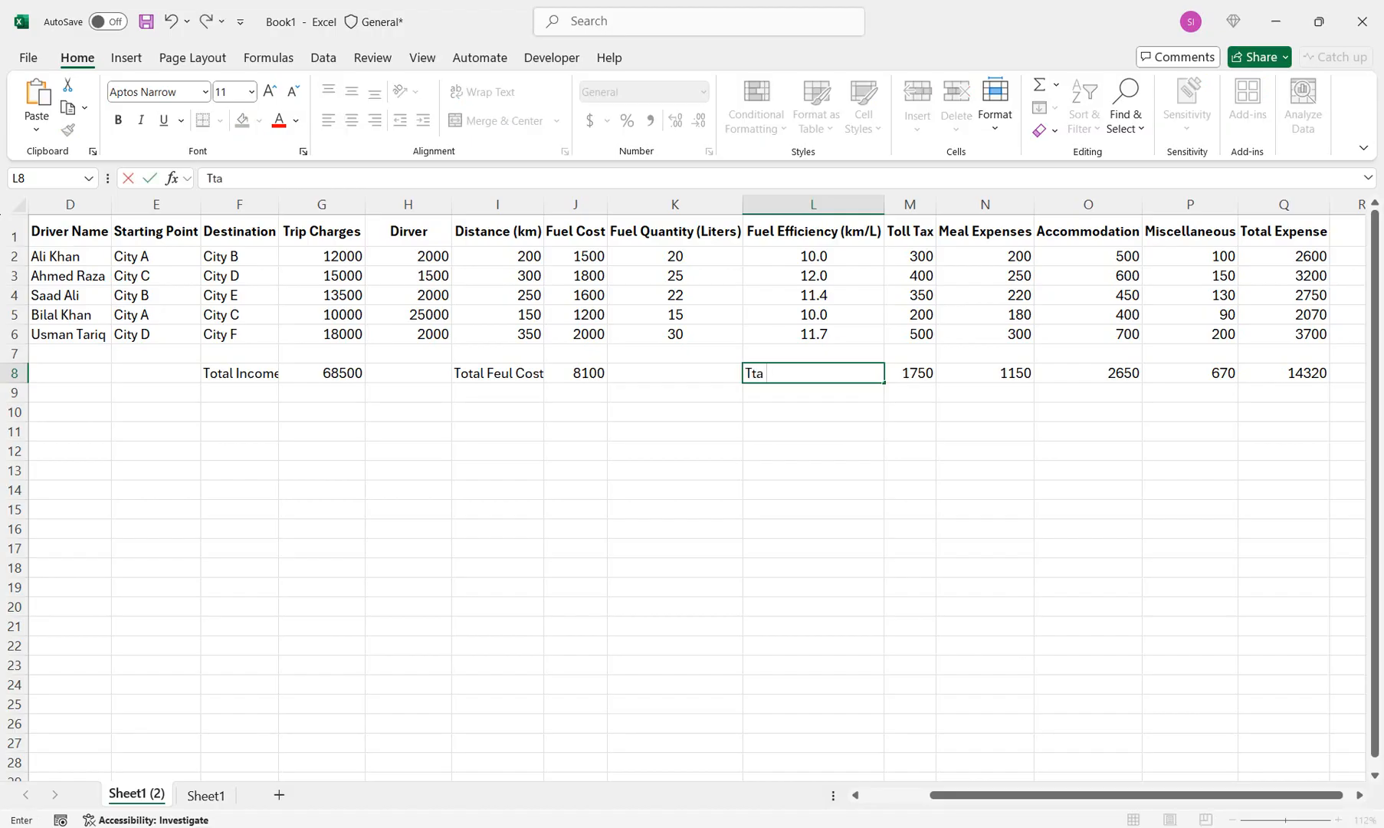
key(BackSpace)
key(BackSpace)
text(otal Exoense)
key(BackSpace)
key(BackSpace)
key(BackSpace)
key(BackSpace)
key(BackSpace)
text(pense)
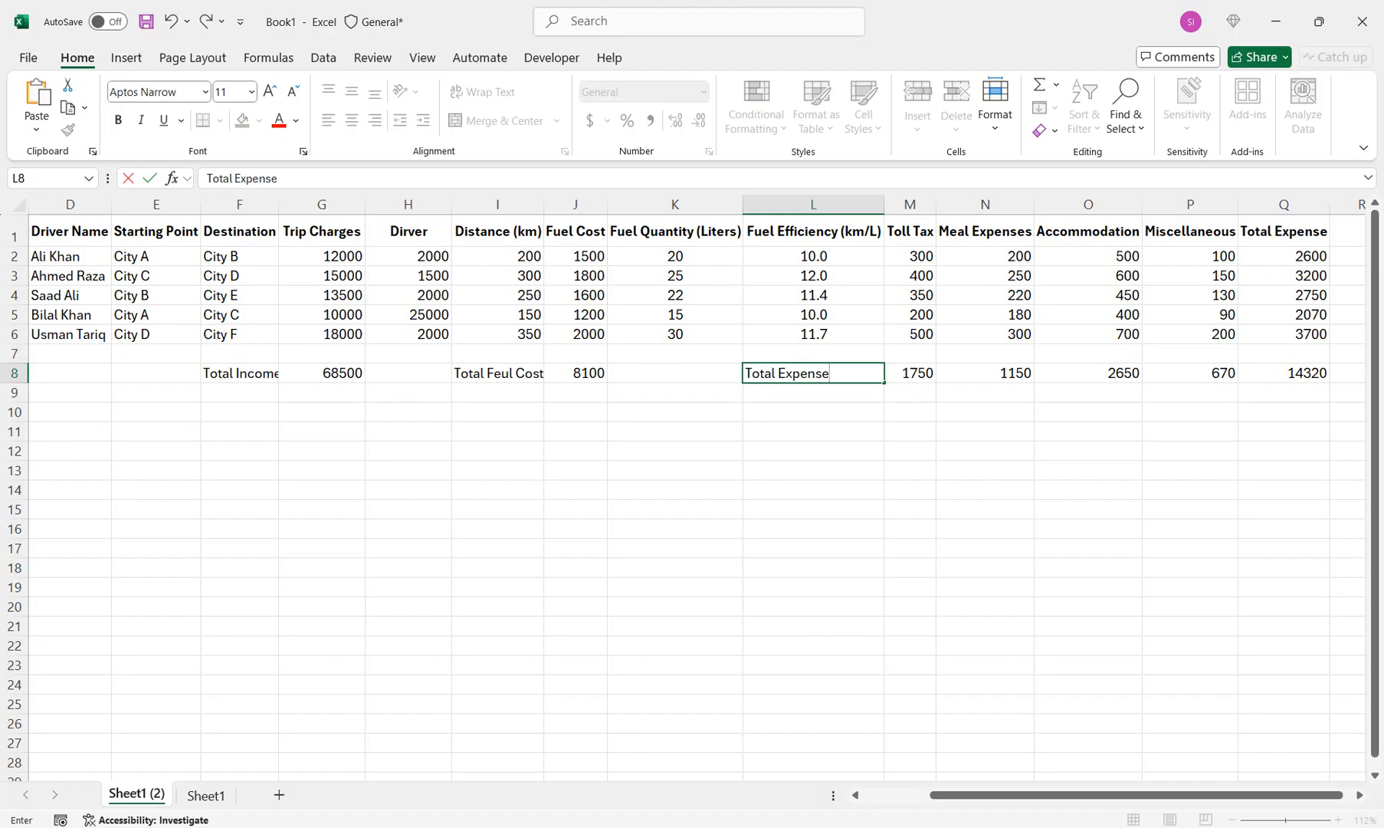
key(Tab)
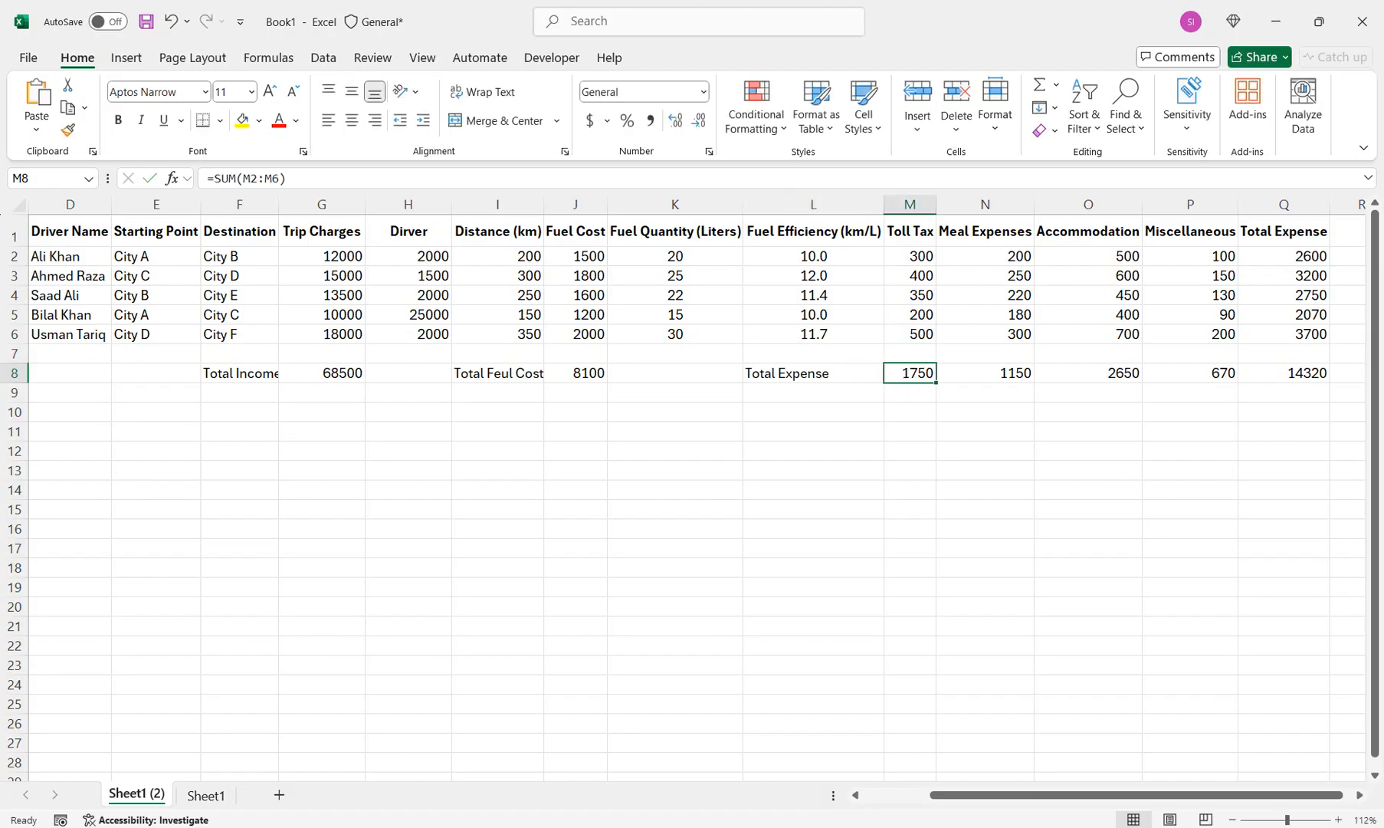
- Add the driver amount to the Total Expense formula in Q2, making it =SUM(H2,J2,M2:P2), and fill it down to Q6
double_click(1266, 257)
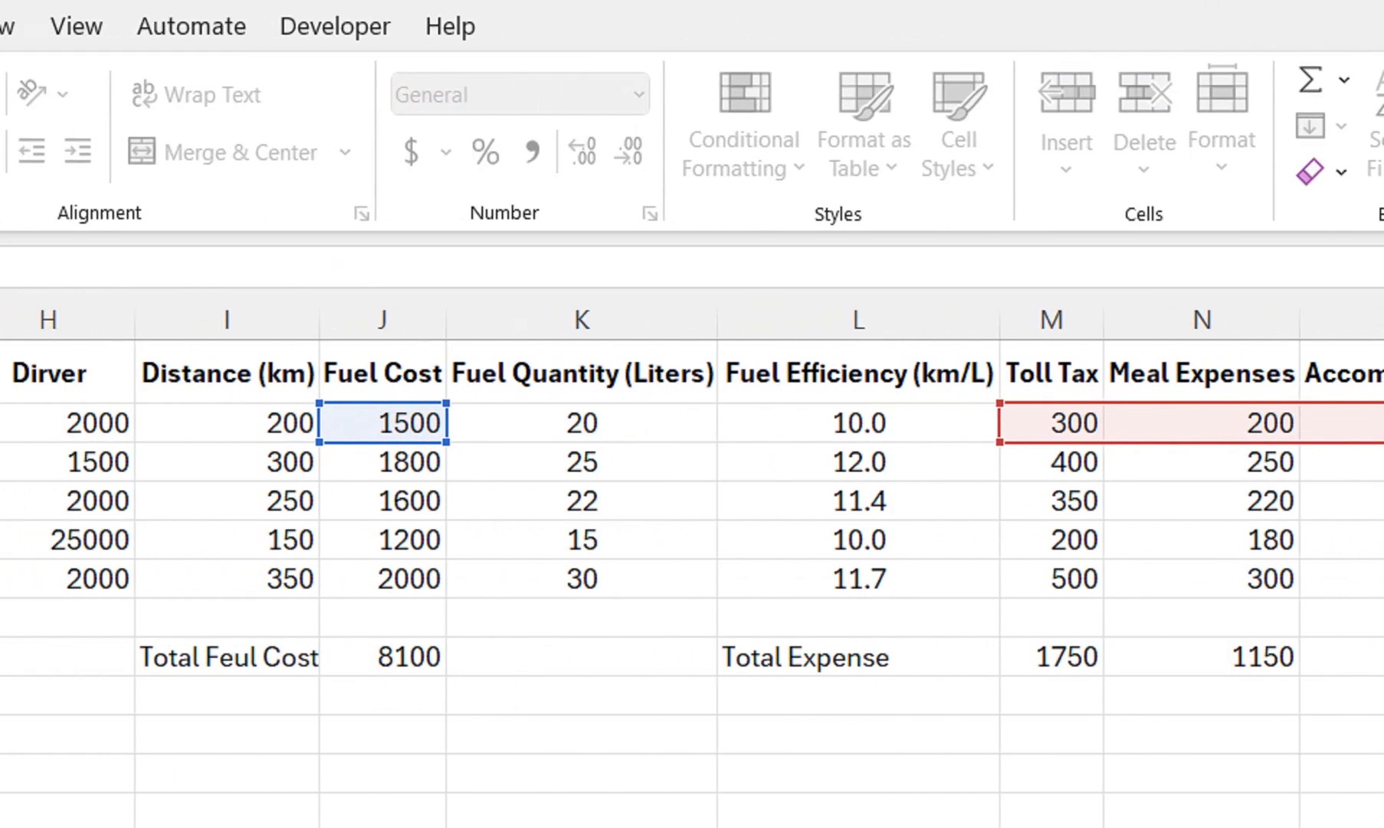
click(228, 423)
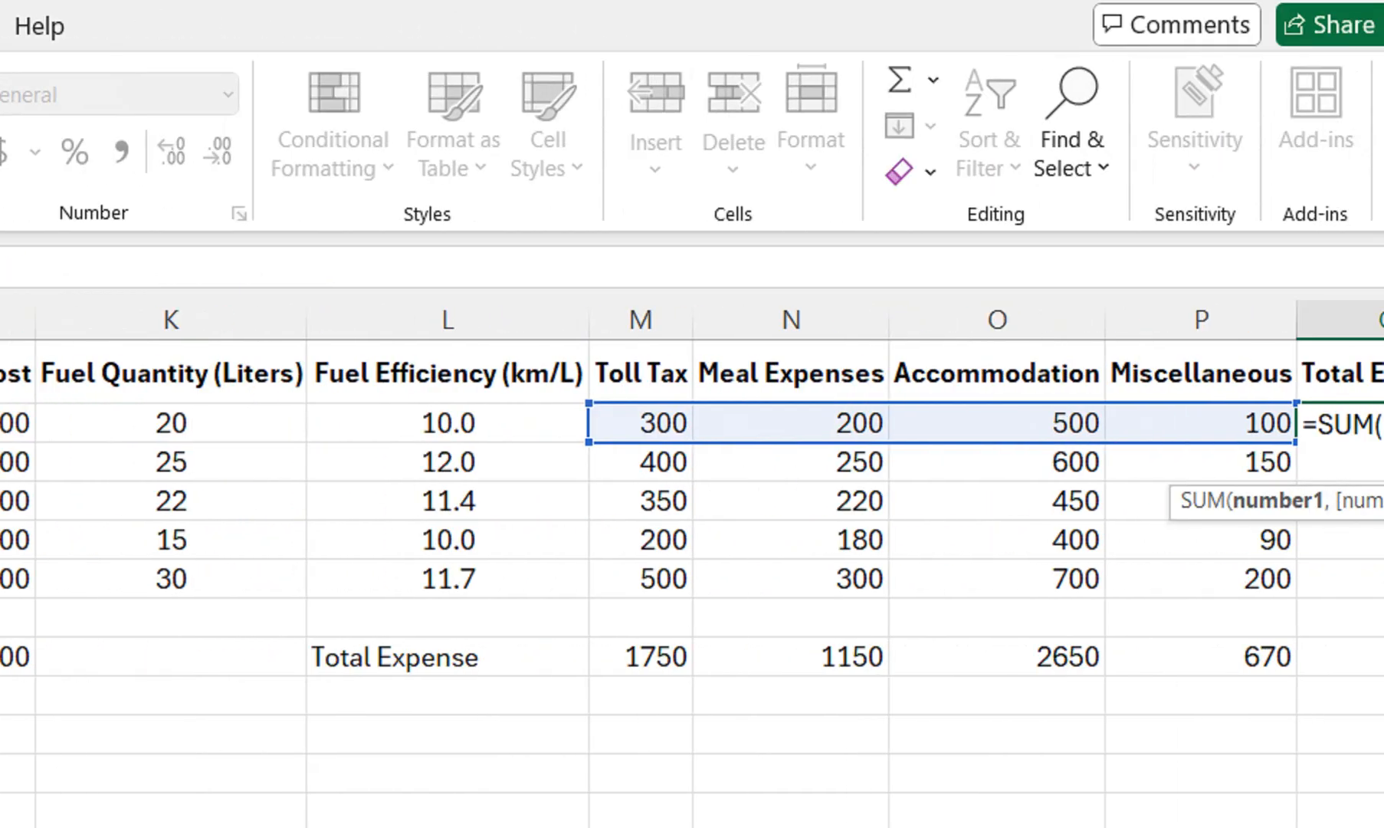
text(,)
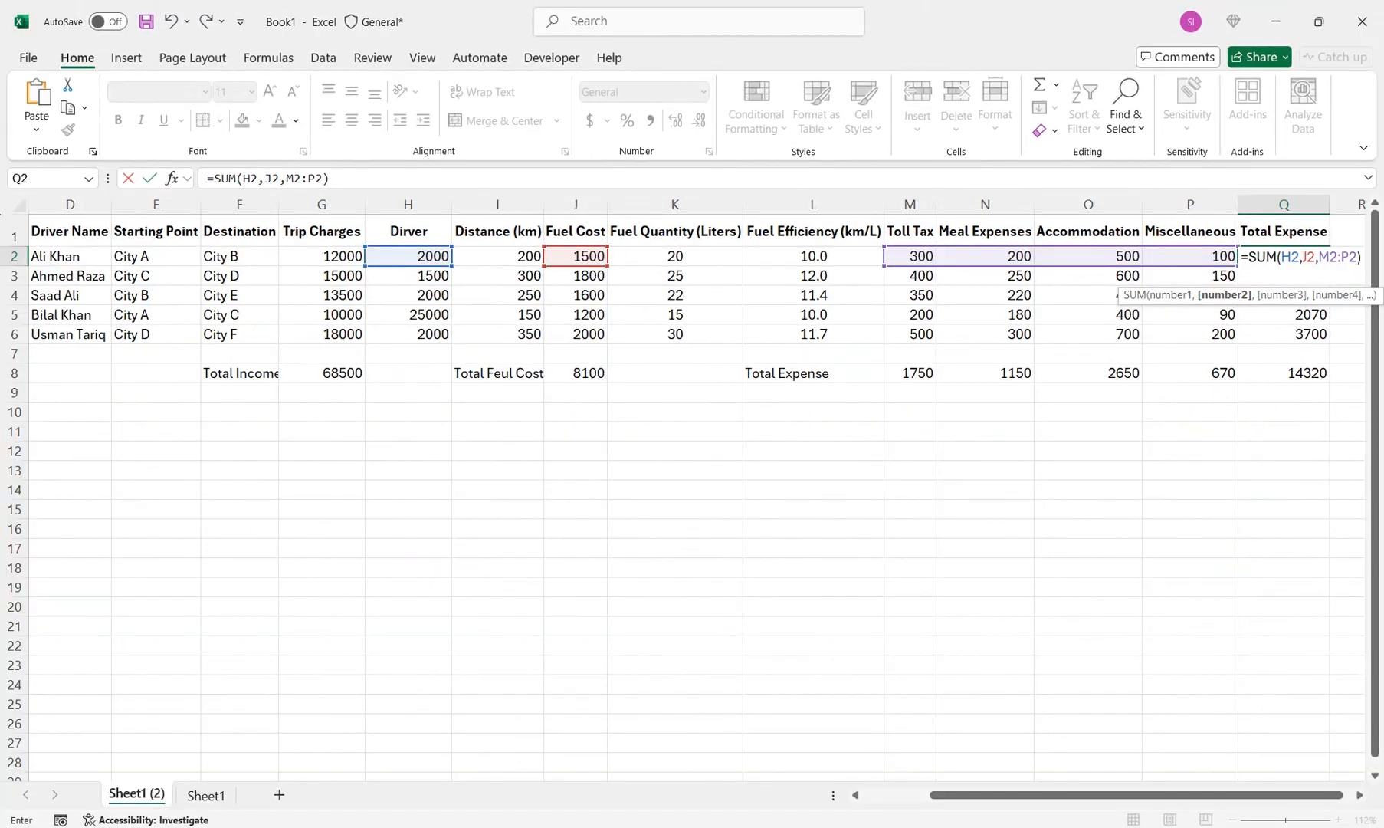
key(Return)
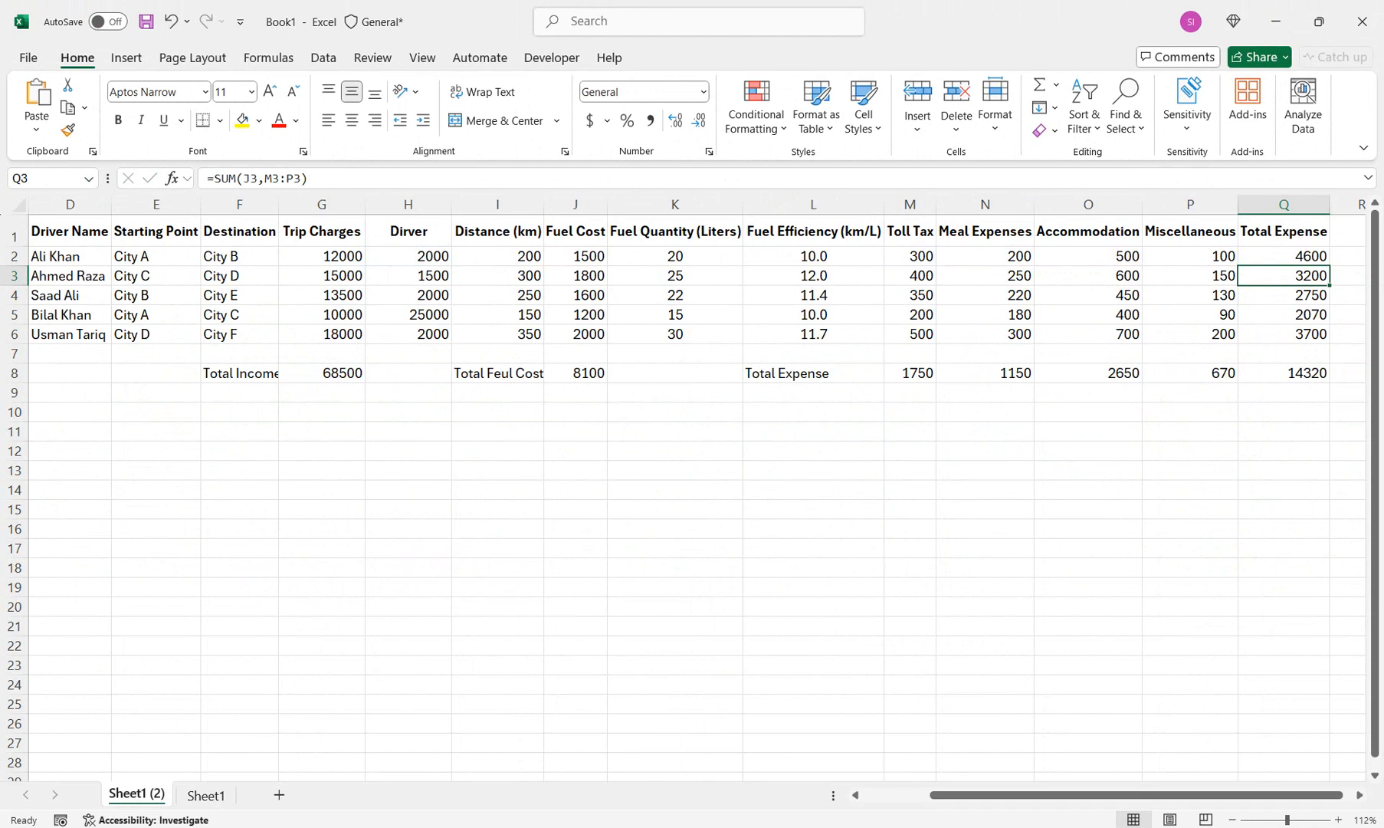
key(Up)
drag(1330, 265, 1303, 335)
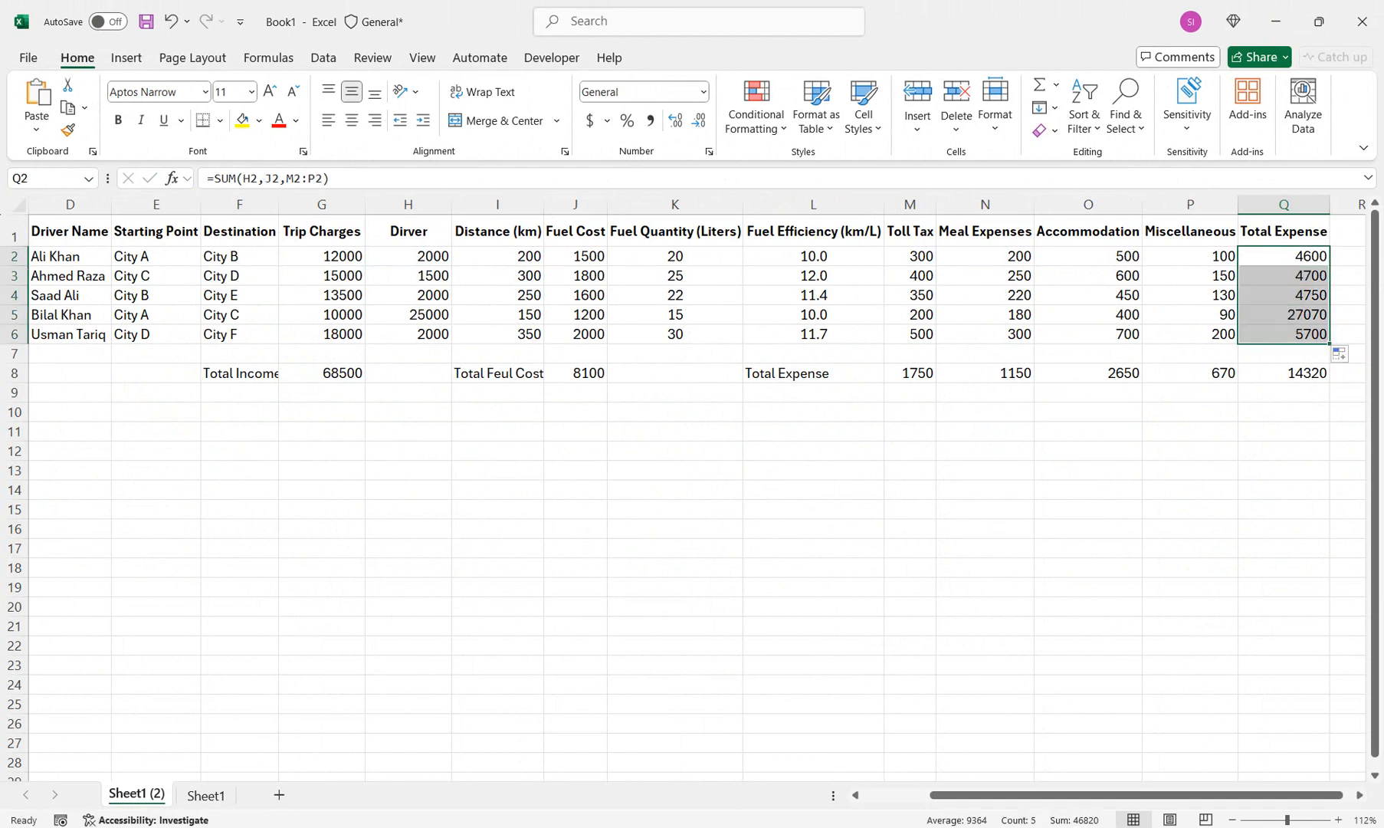
click(1190, 276)
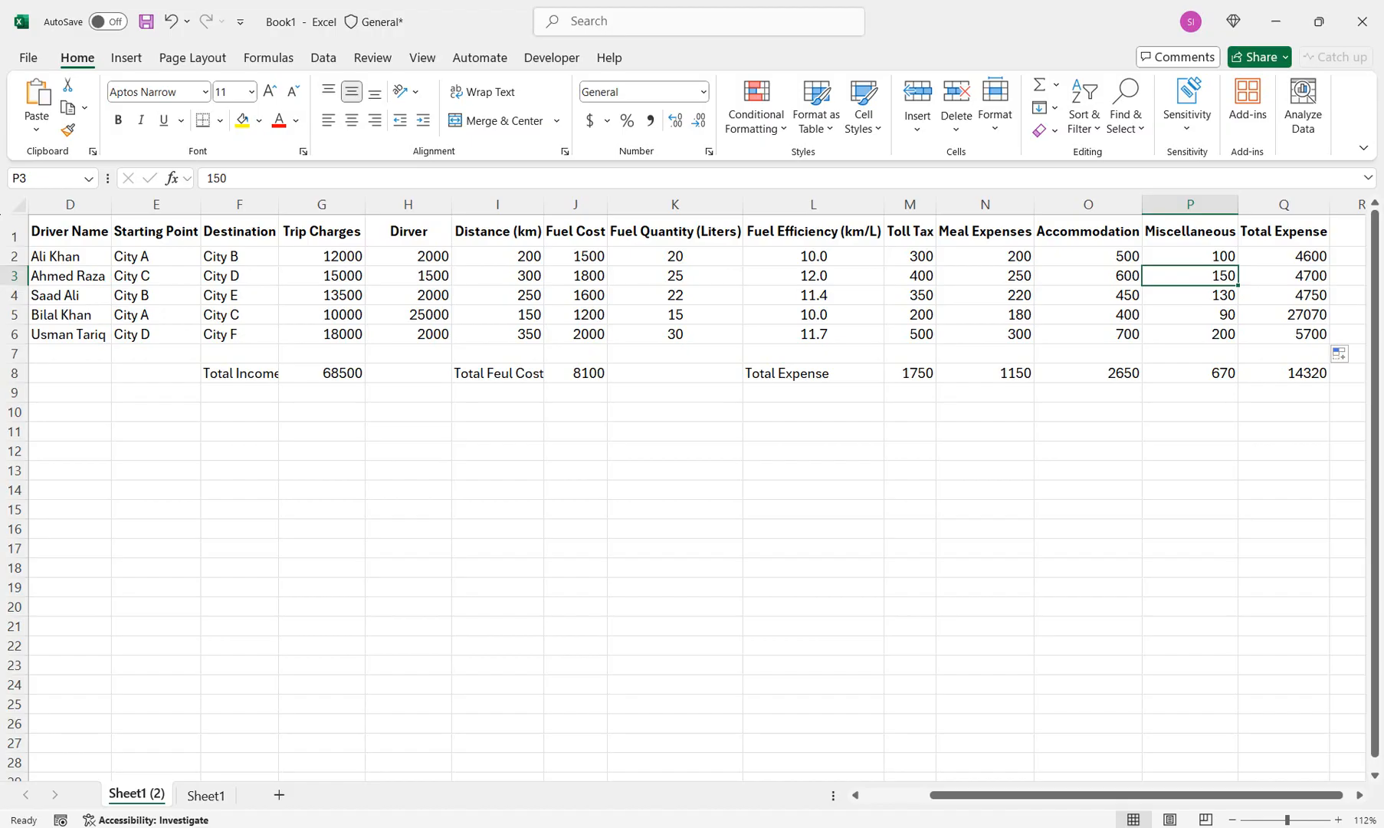
- Add the heading Net Profit in R1, next to Total Expense
drag(1346, 257, 1243, 257)
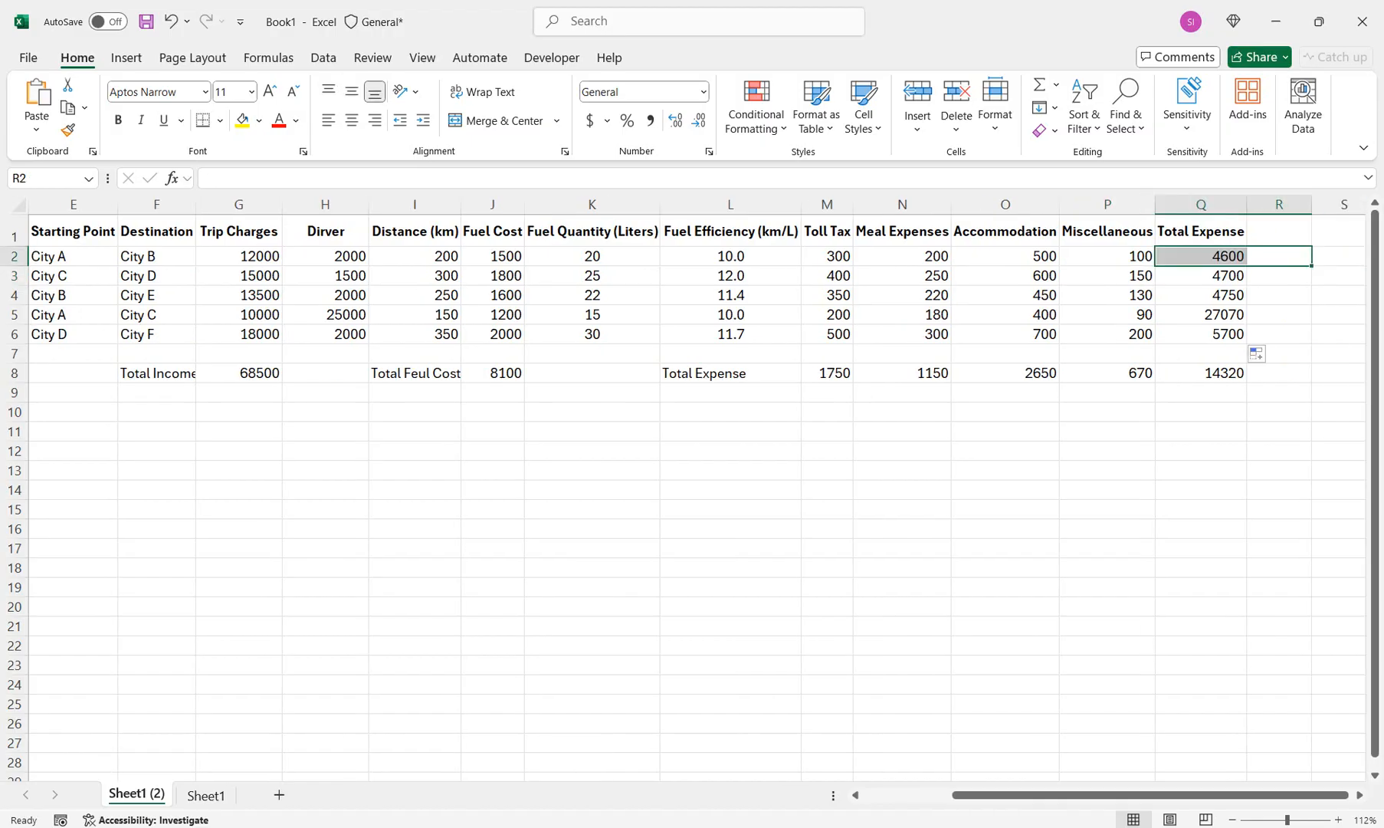
click(1279, 231)
text(Net)
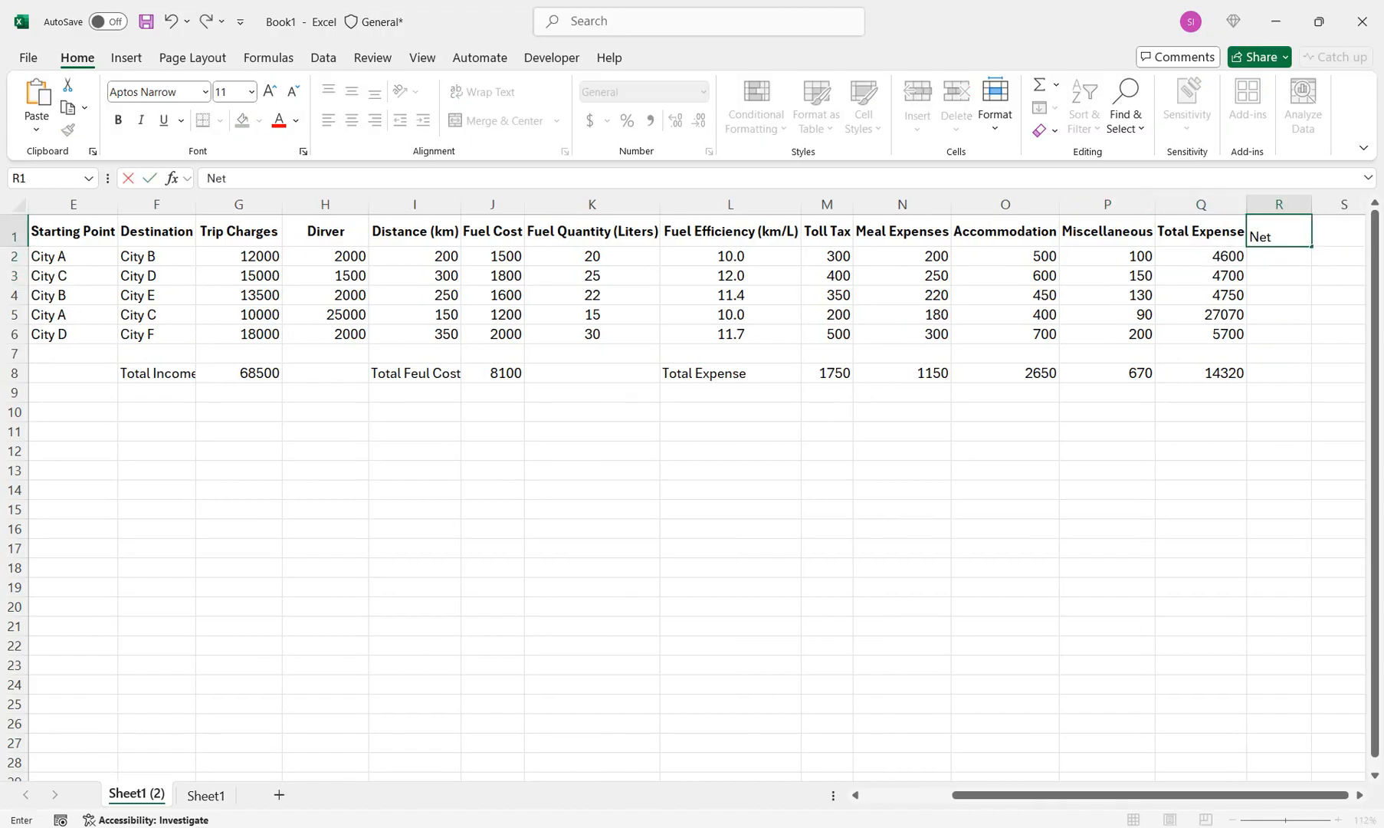
text( Profit)
key(Return)
- Calculate net profit in R2 as trip charges minus total expense with =G2-Q2, and fill the formula down to R6
text(=)
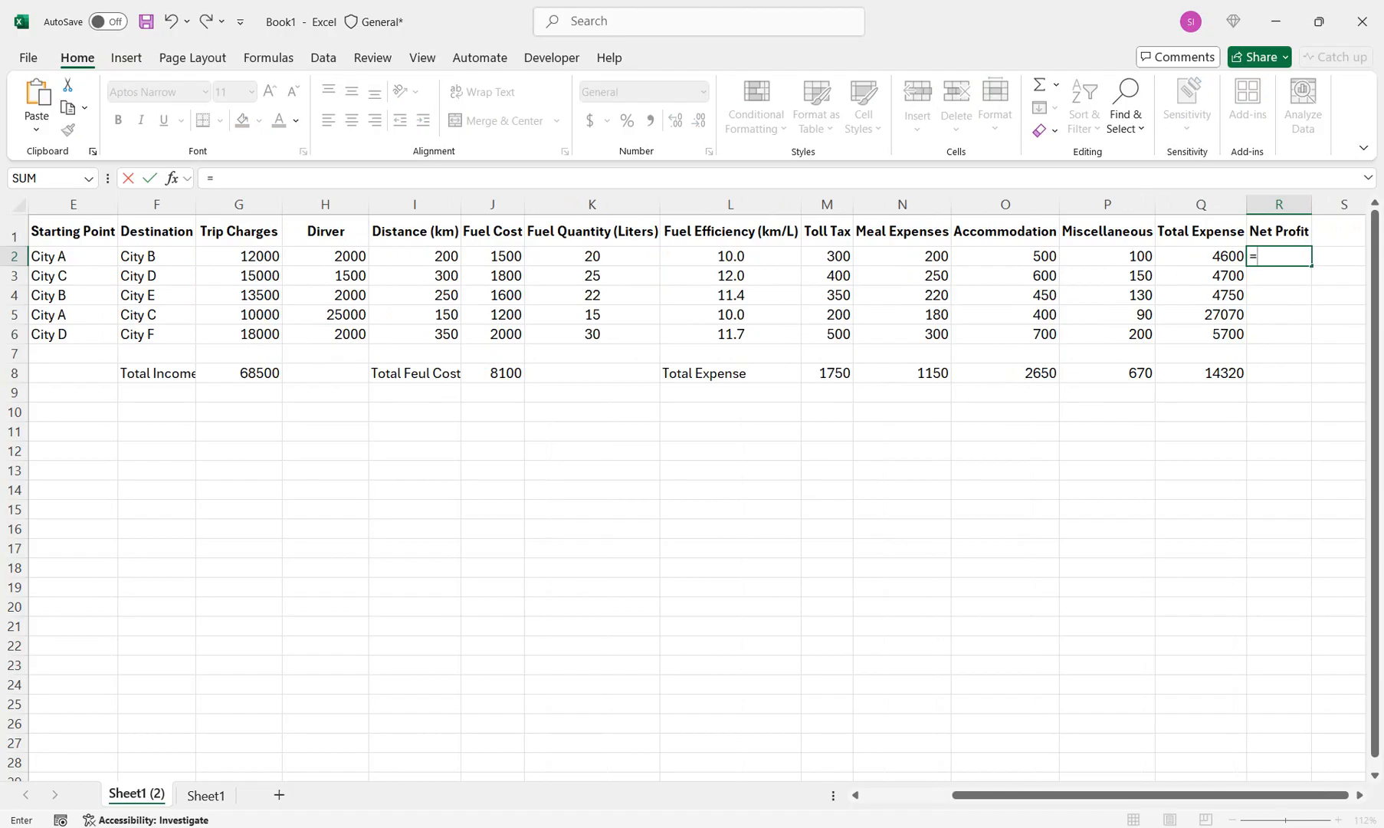
click(238, 256)
text(-)
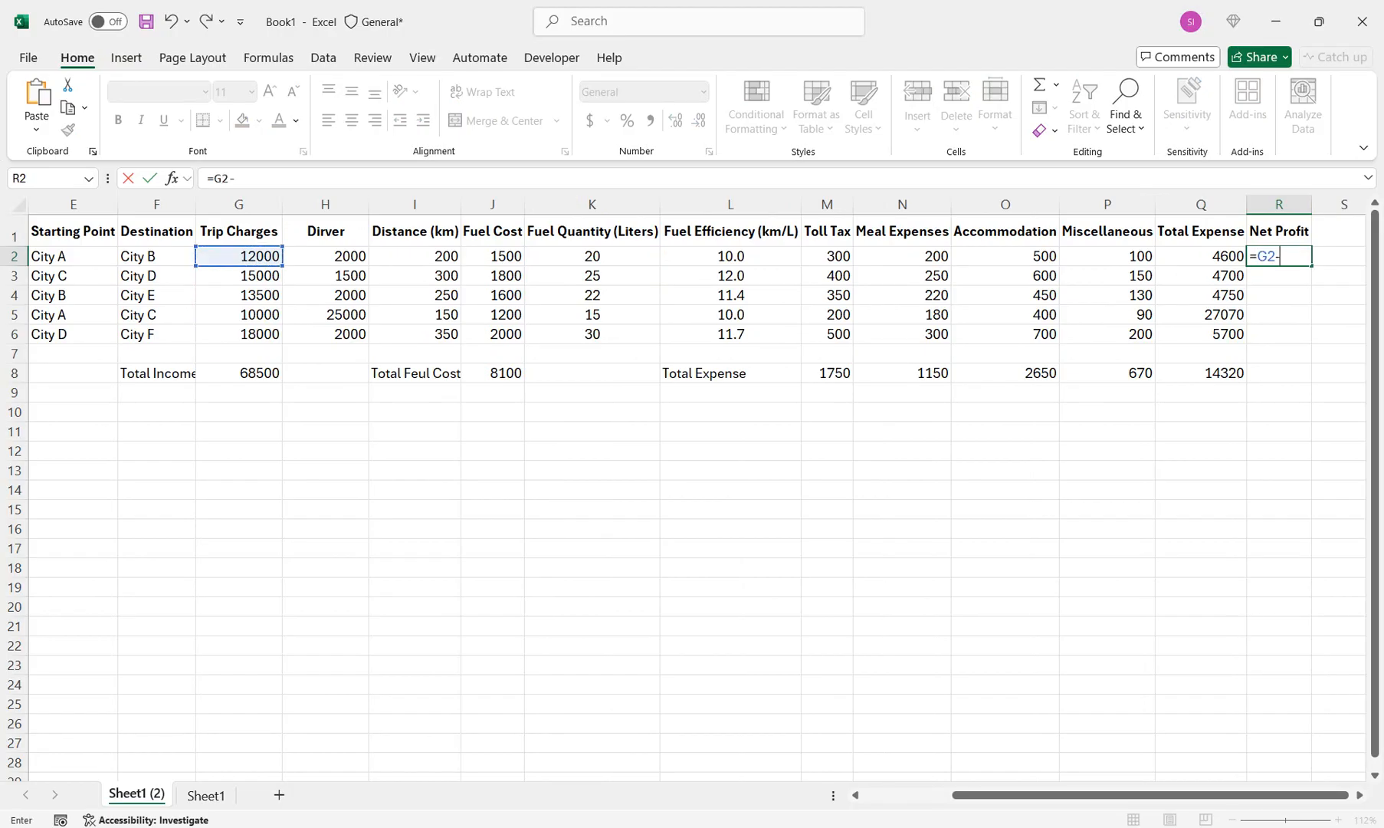
click(1201, 257)
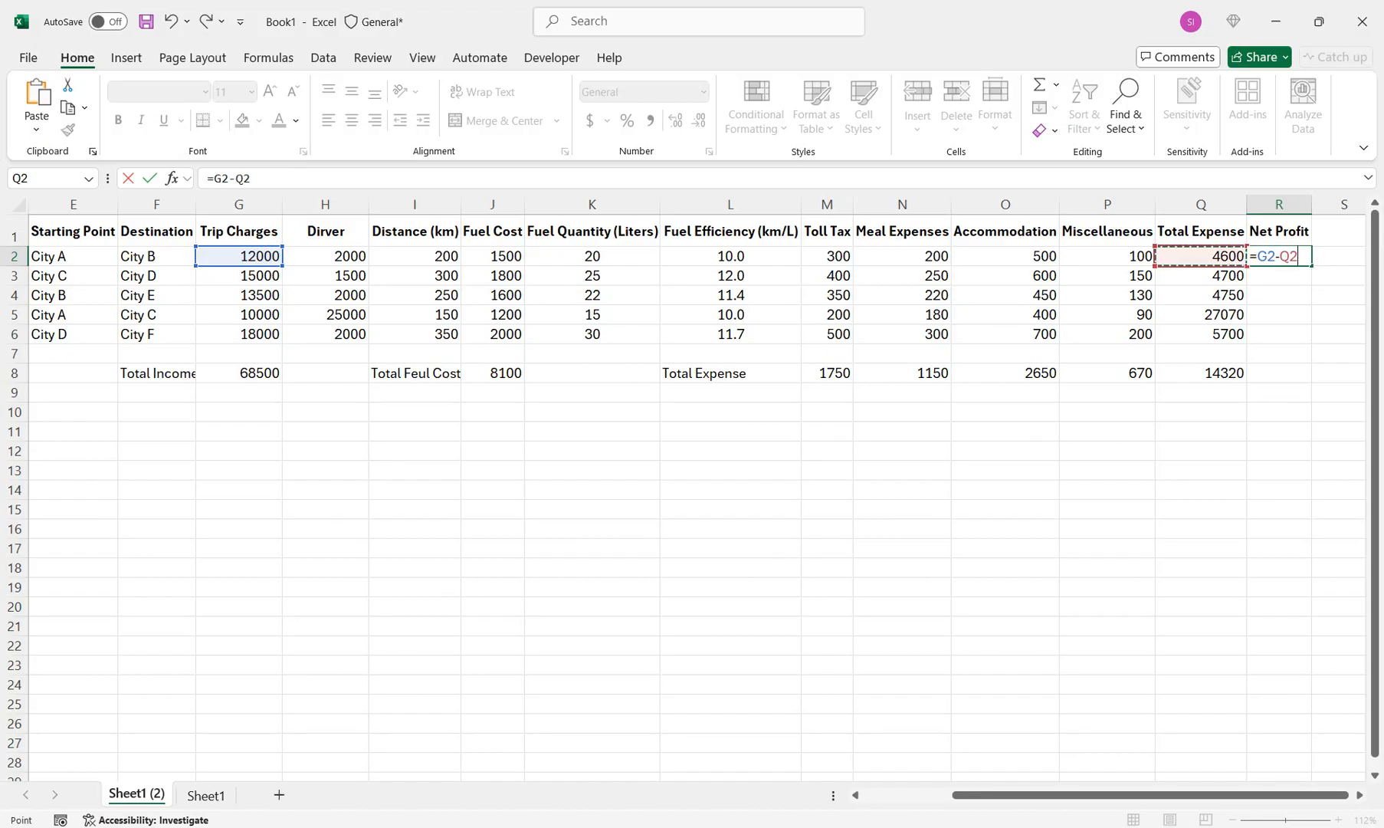
key(Return)
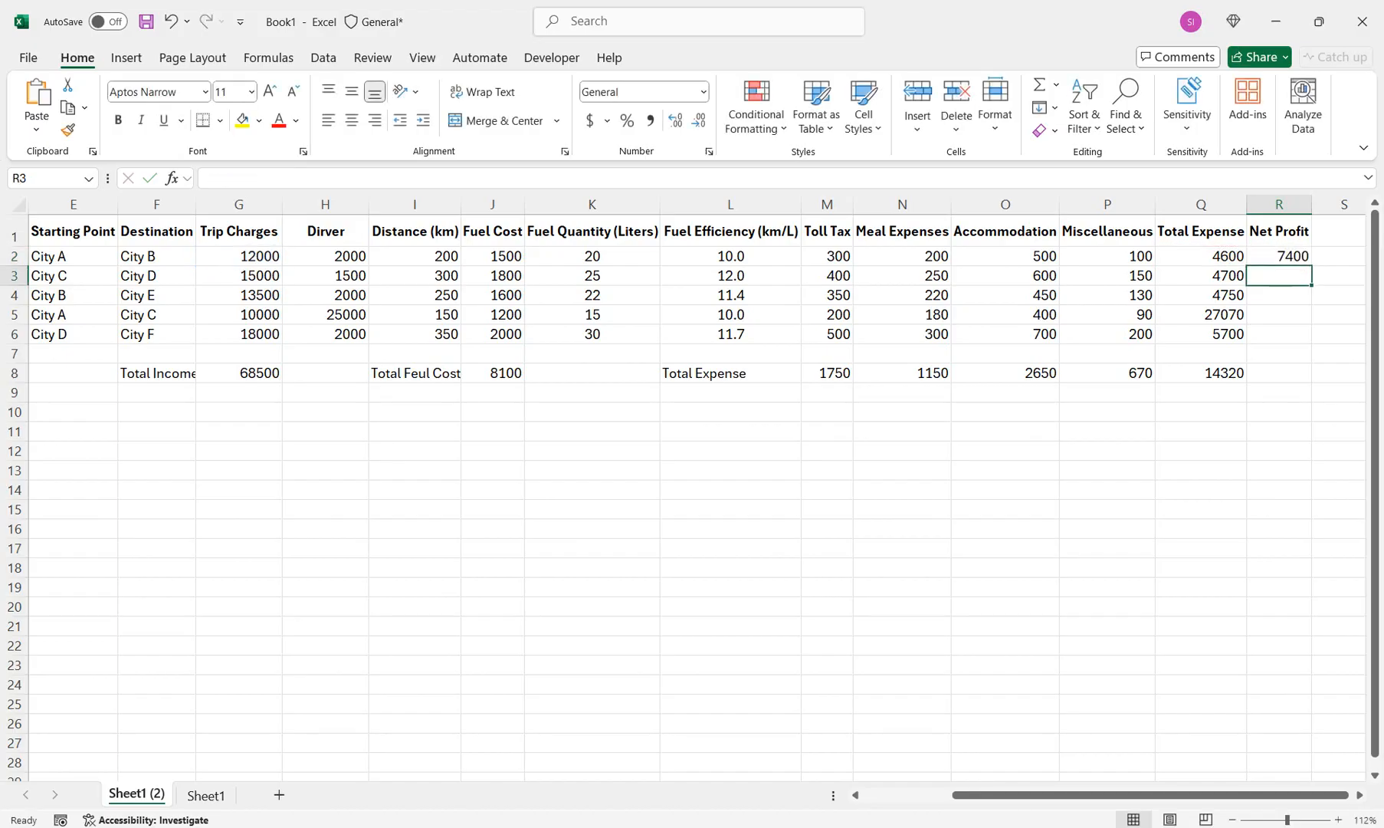
click(1278, 257)
drag(1312, 265, 1303, 337)
- Total the Net Profit column in R8 with =SUM(R2:R7)
click(1279, 373)
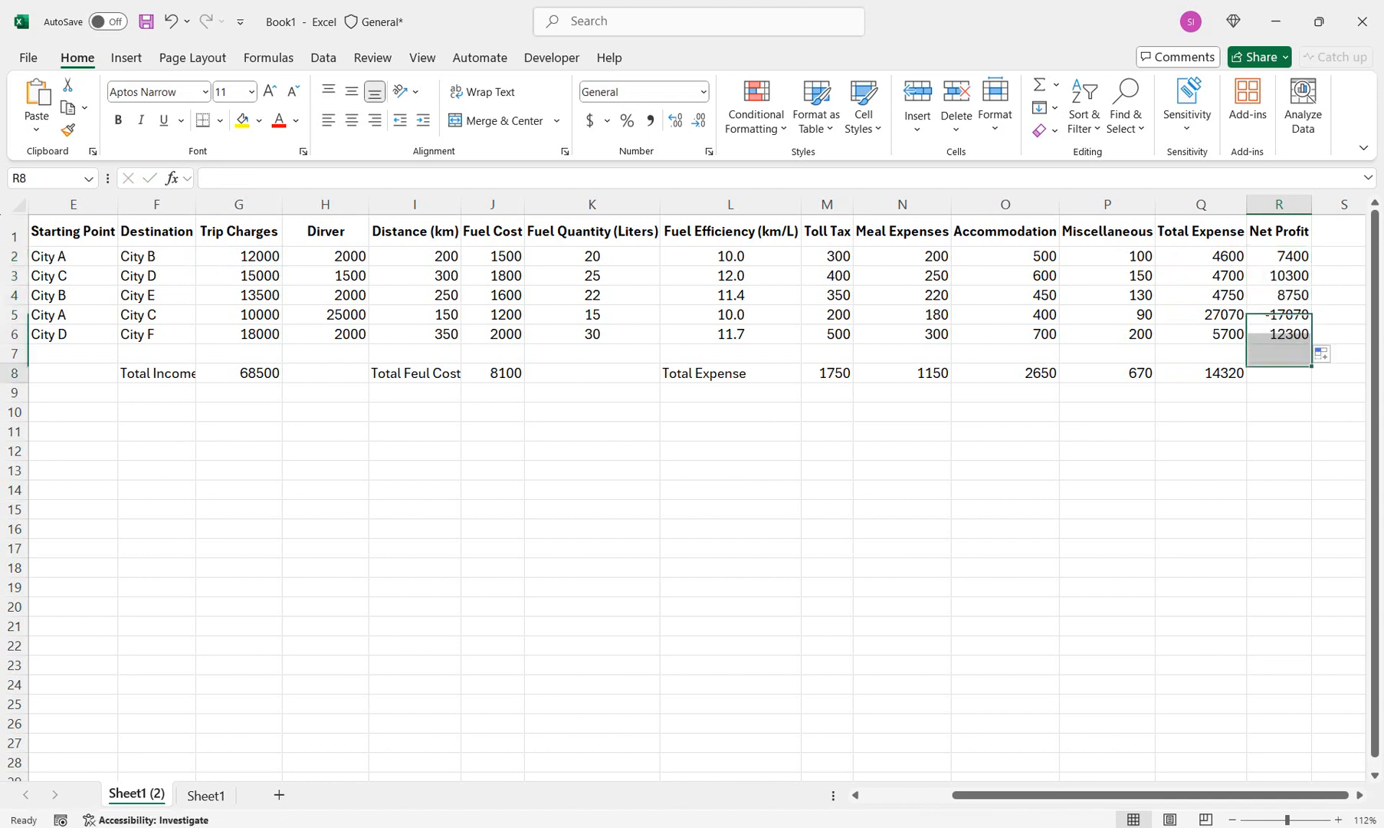
key(alt+equal)
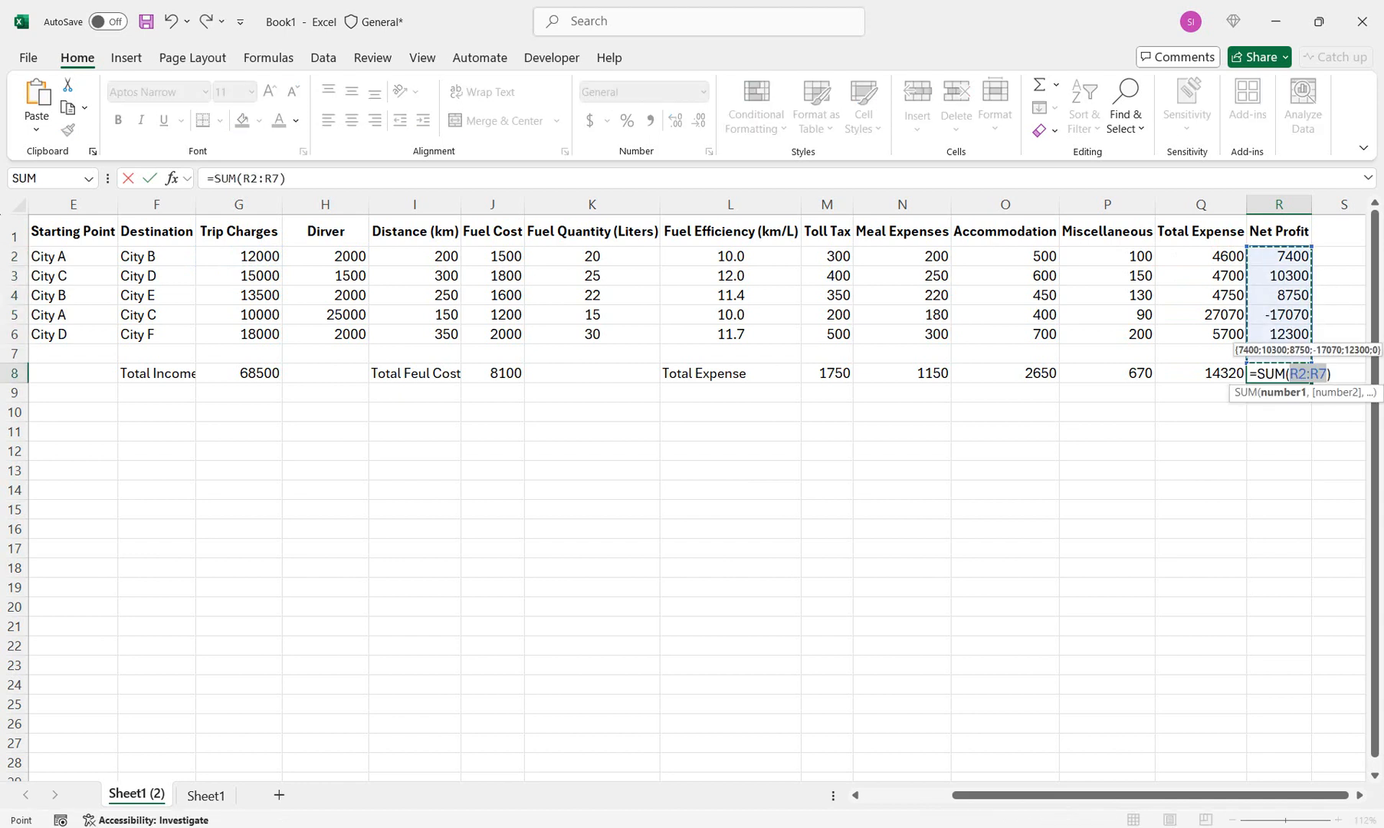
key(Return)
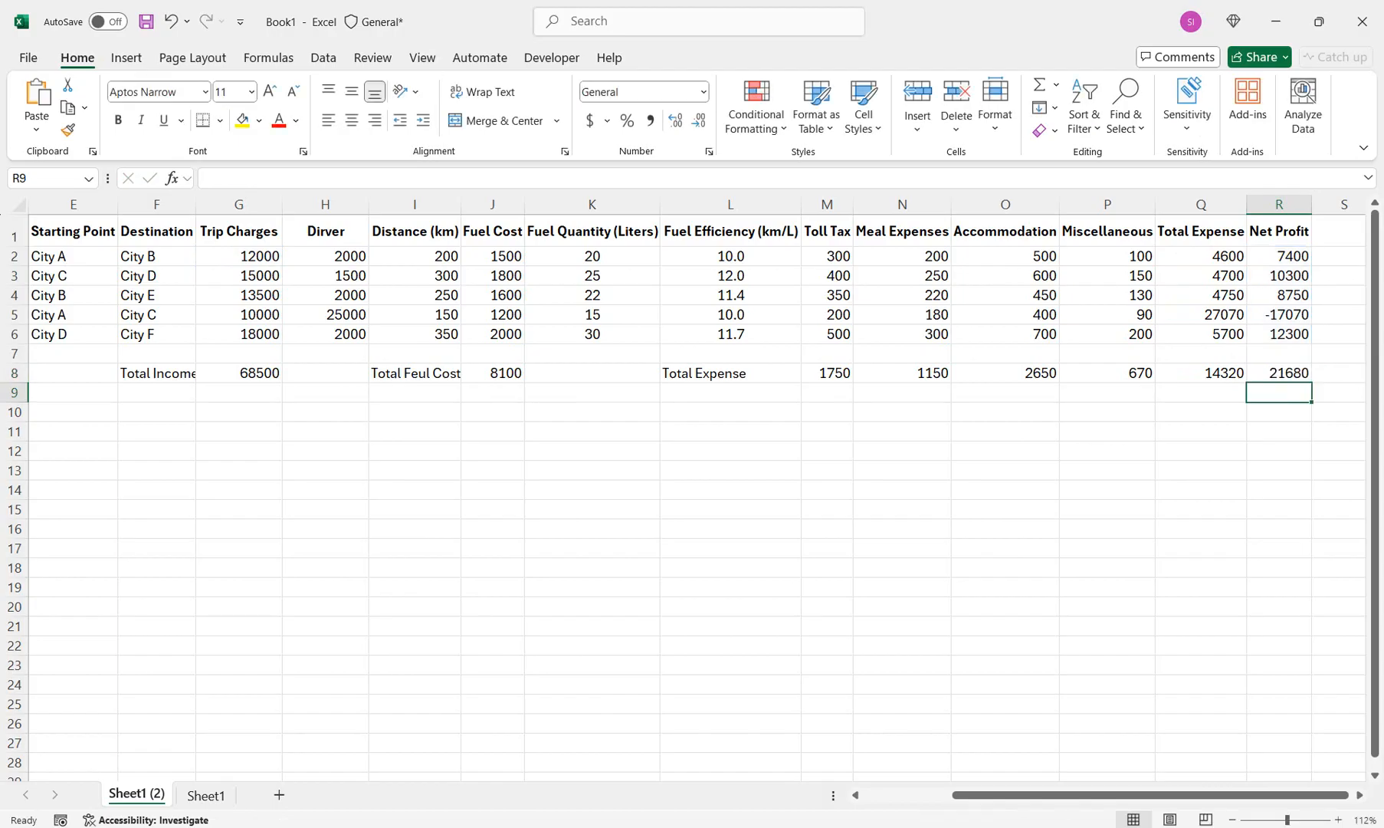
- Check the Total Expense formula in Q5 and correct the fourth trip's driver amount in H5 to 2500
double_click(1219, 315)
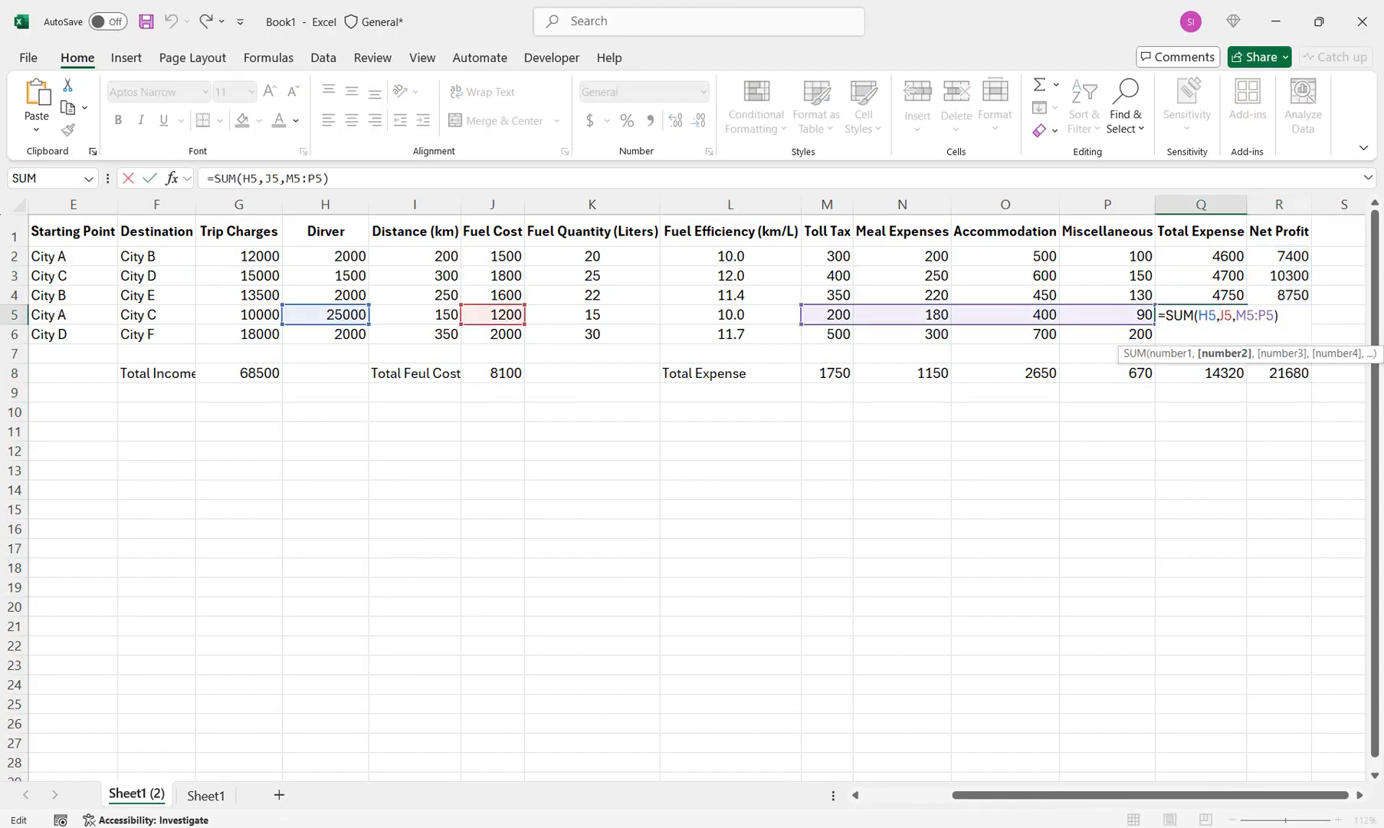
click(1201, 276)
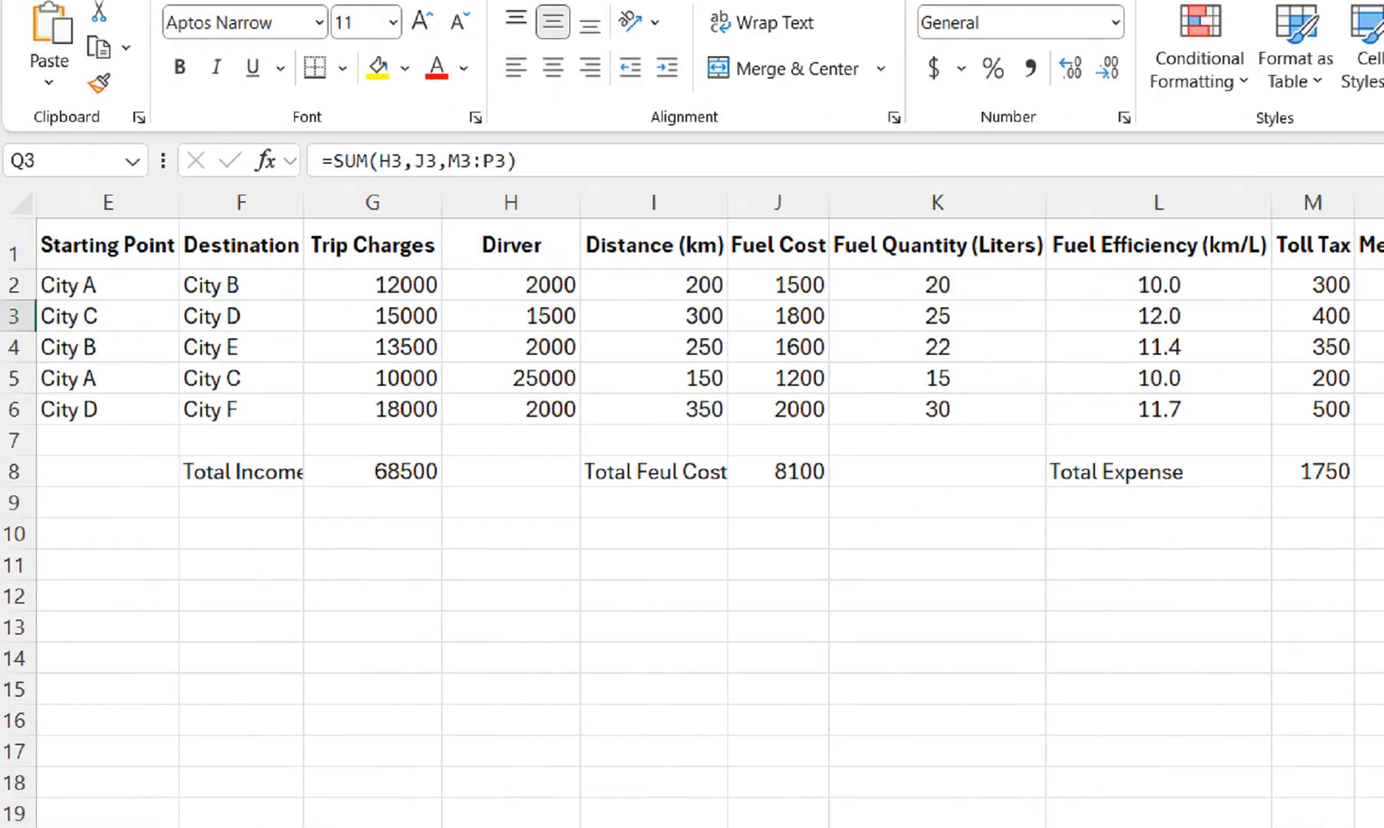
click(352, 315)
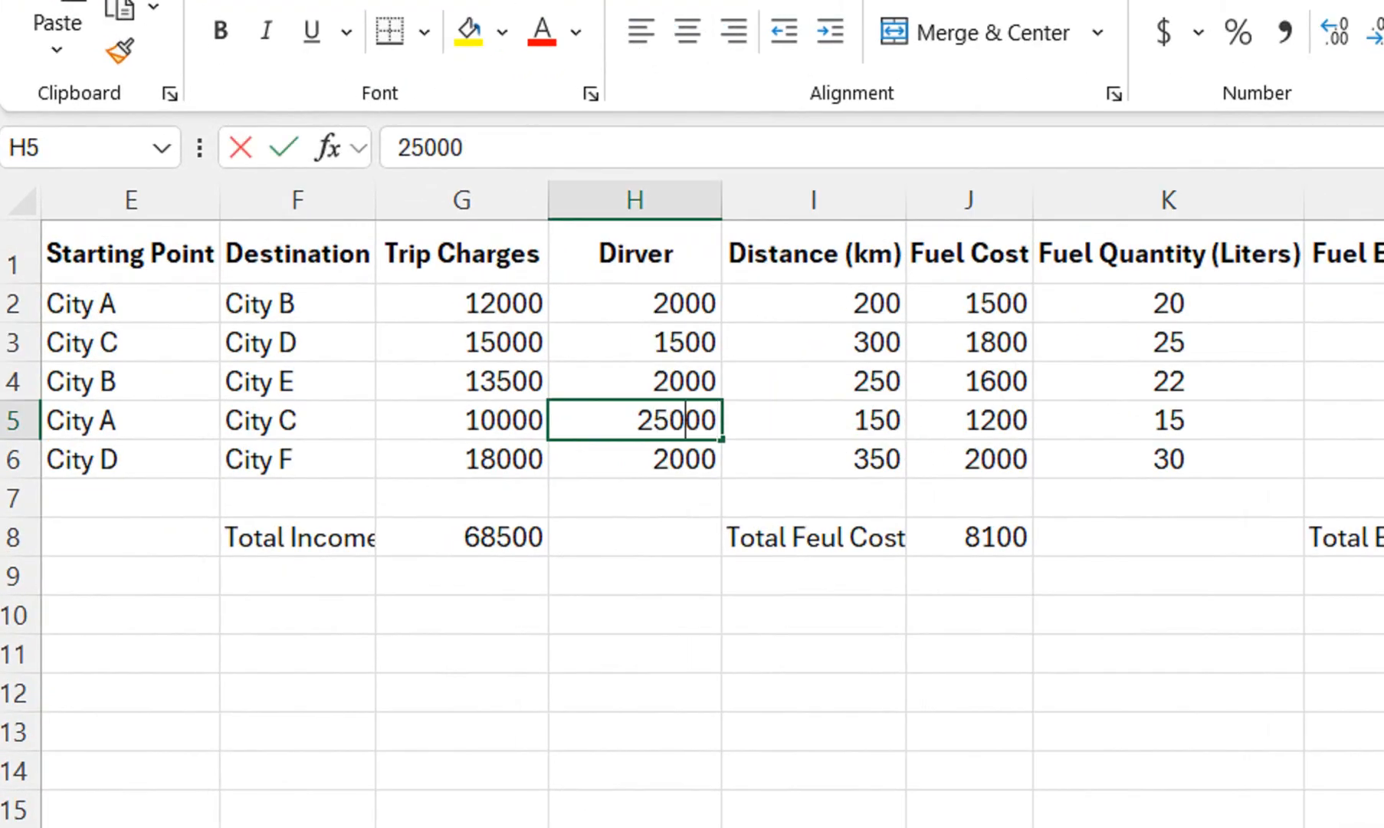
double_click(686, 420)
key(BackSpace)
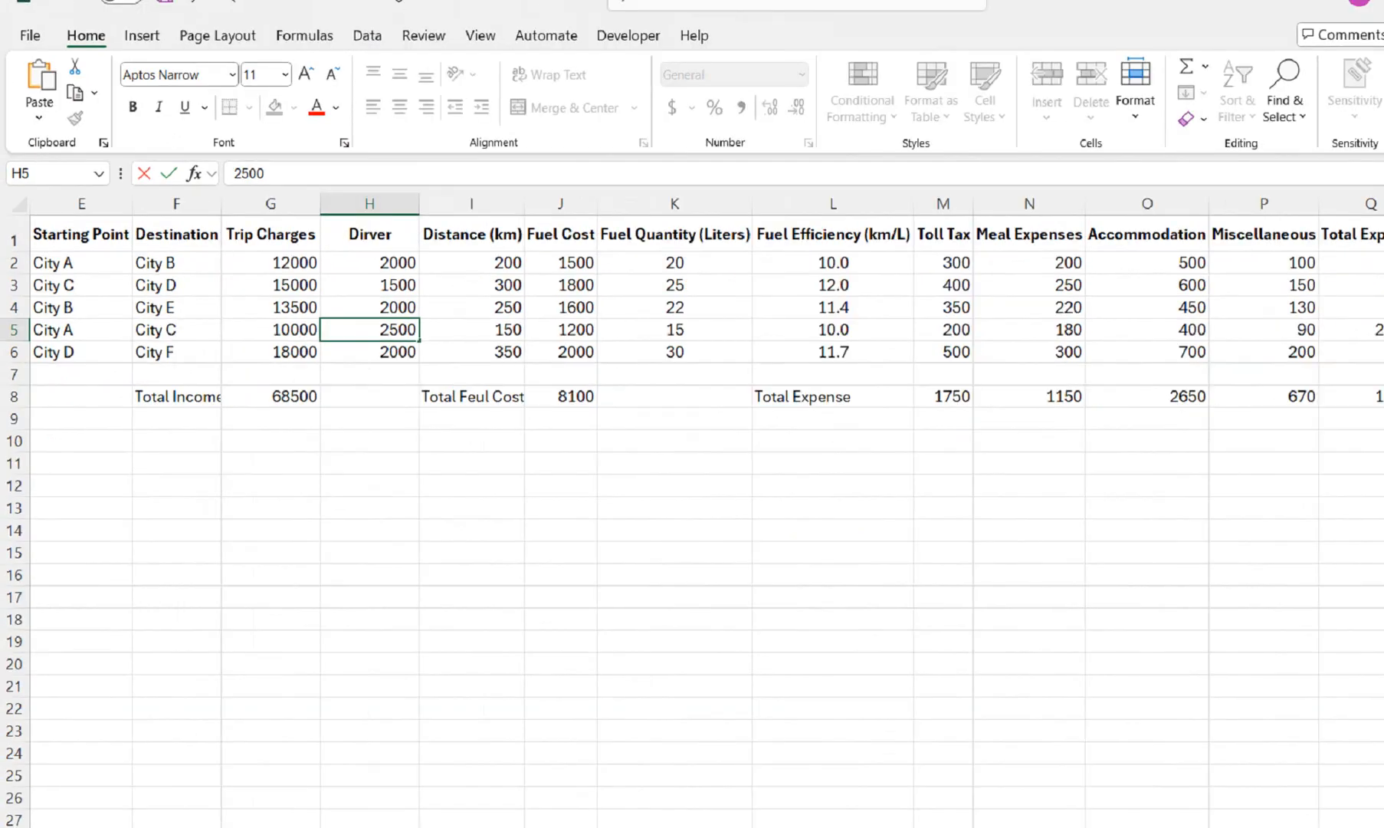
key(Return)
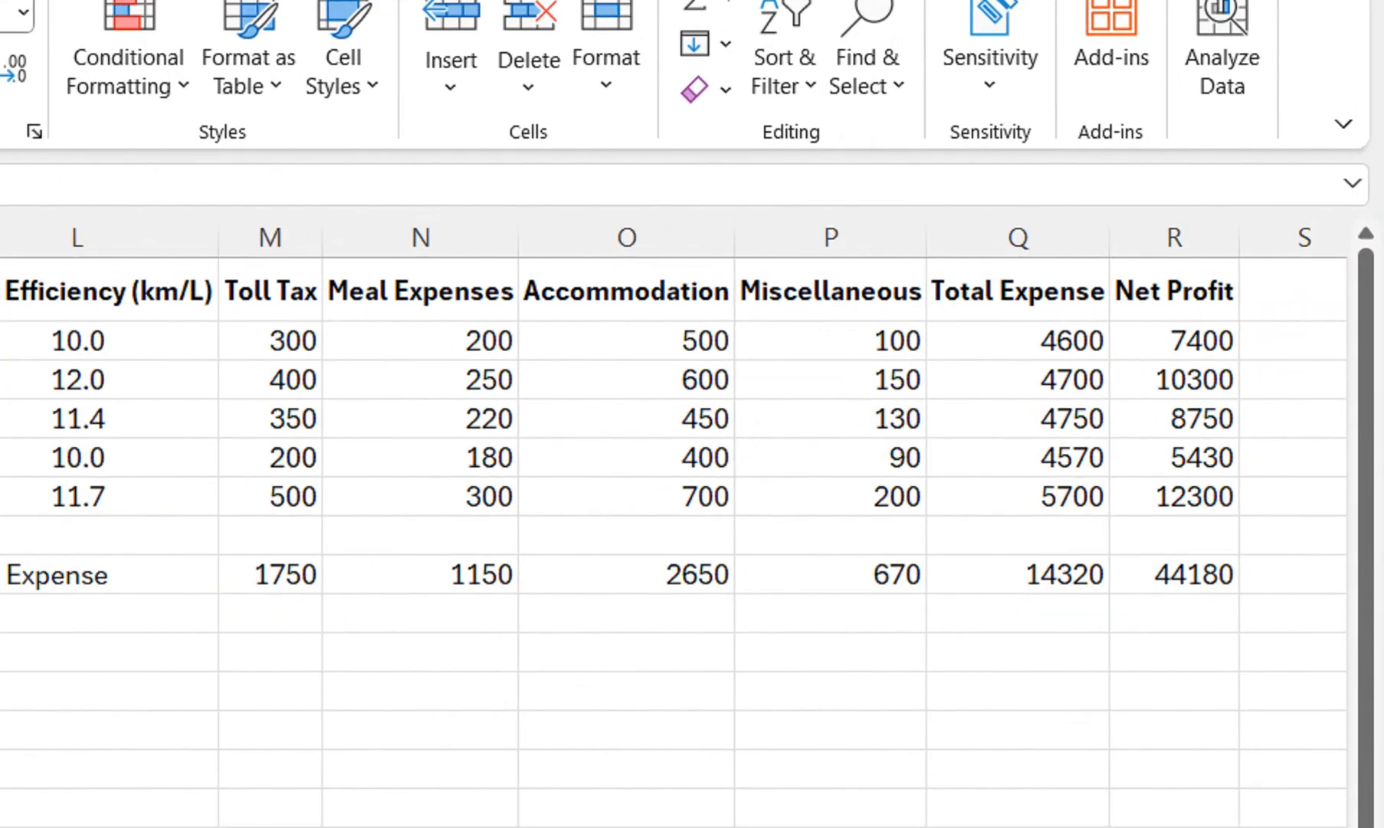
- Inspect which cells the first trip's Net Profit formula in R2 refers to
double_click(1151, 341)
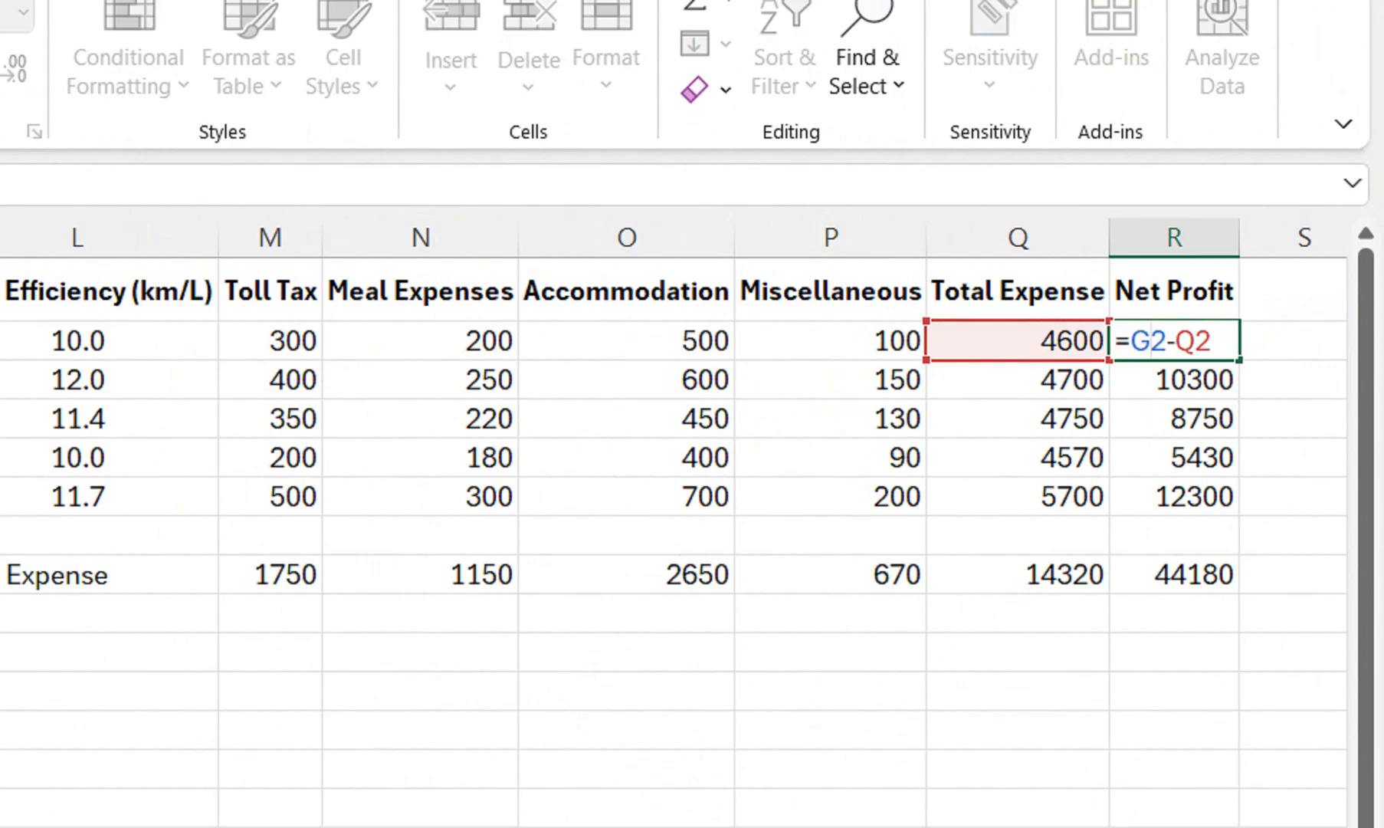
key(Return)
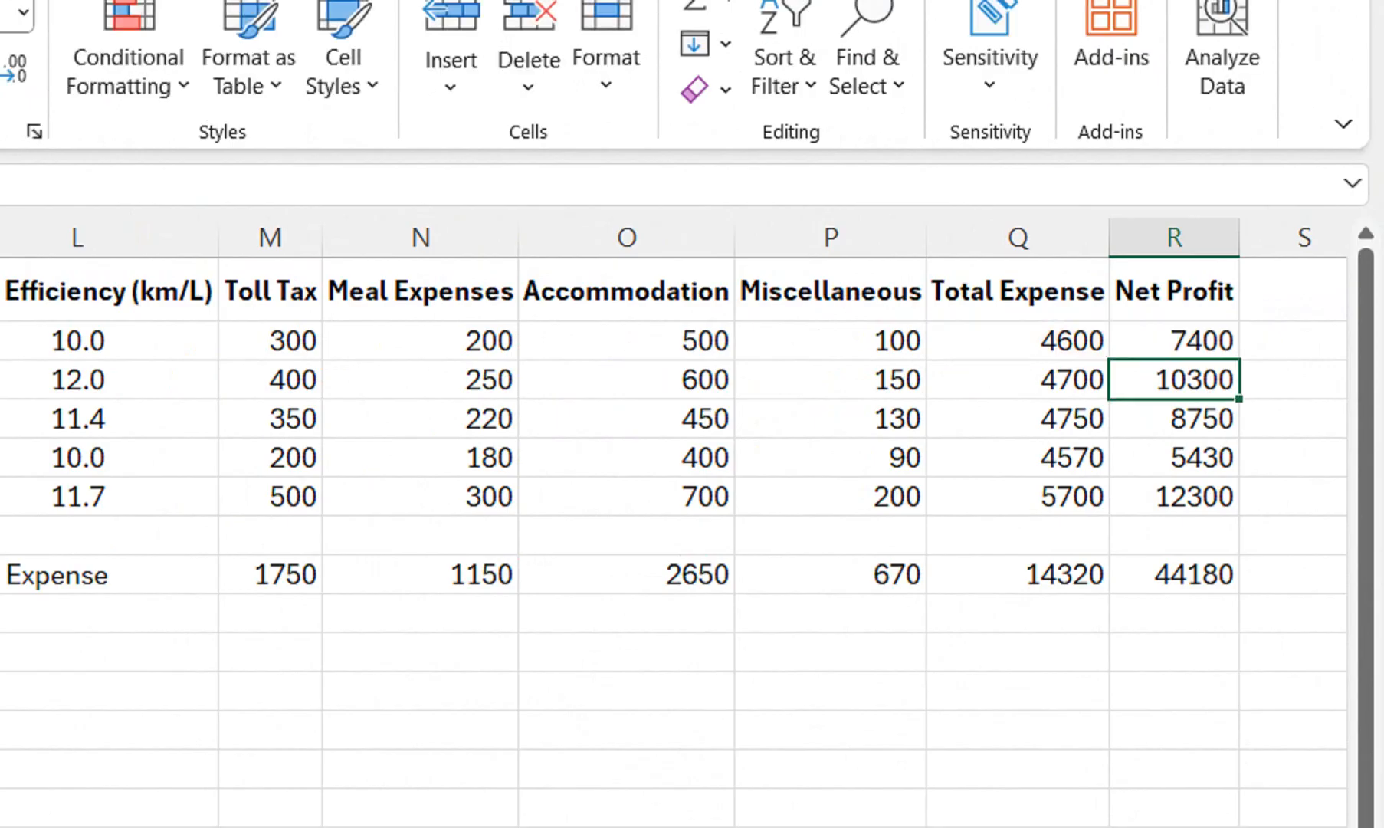
click(1174, 341)
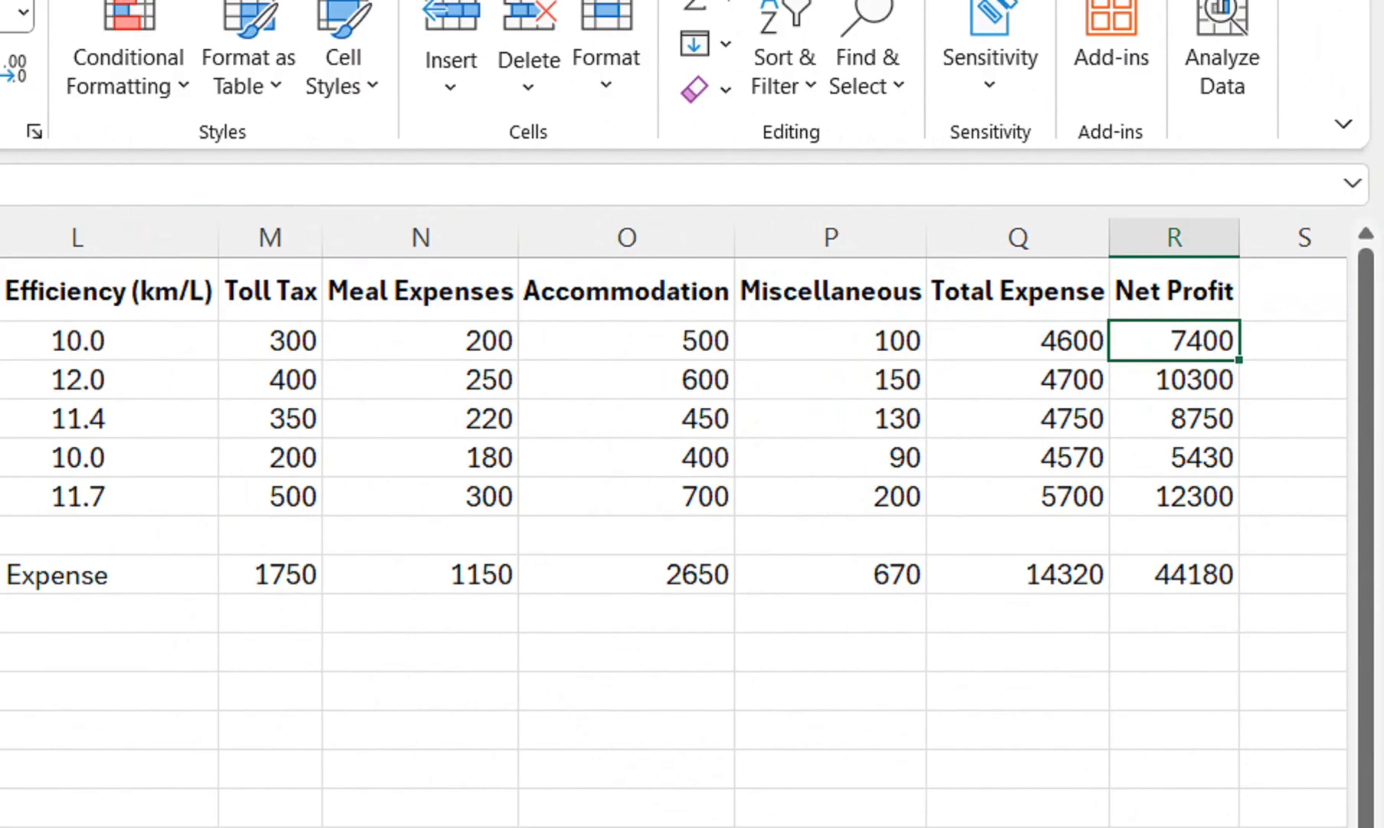
- Review the Net Profit values of the trips in R2:R6 and the column total in R8
key(shift+Down)
key(shift+Down)
key(shift+Down)
key(shift+Down)
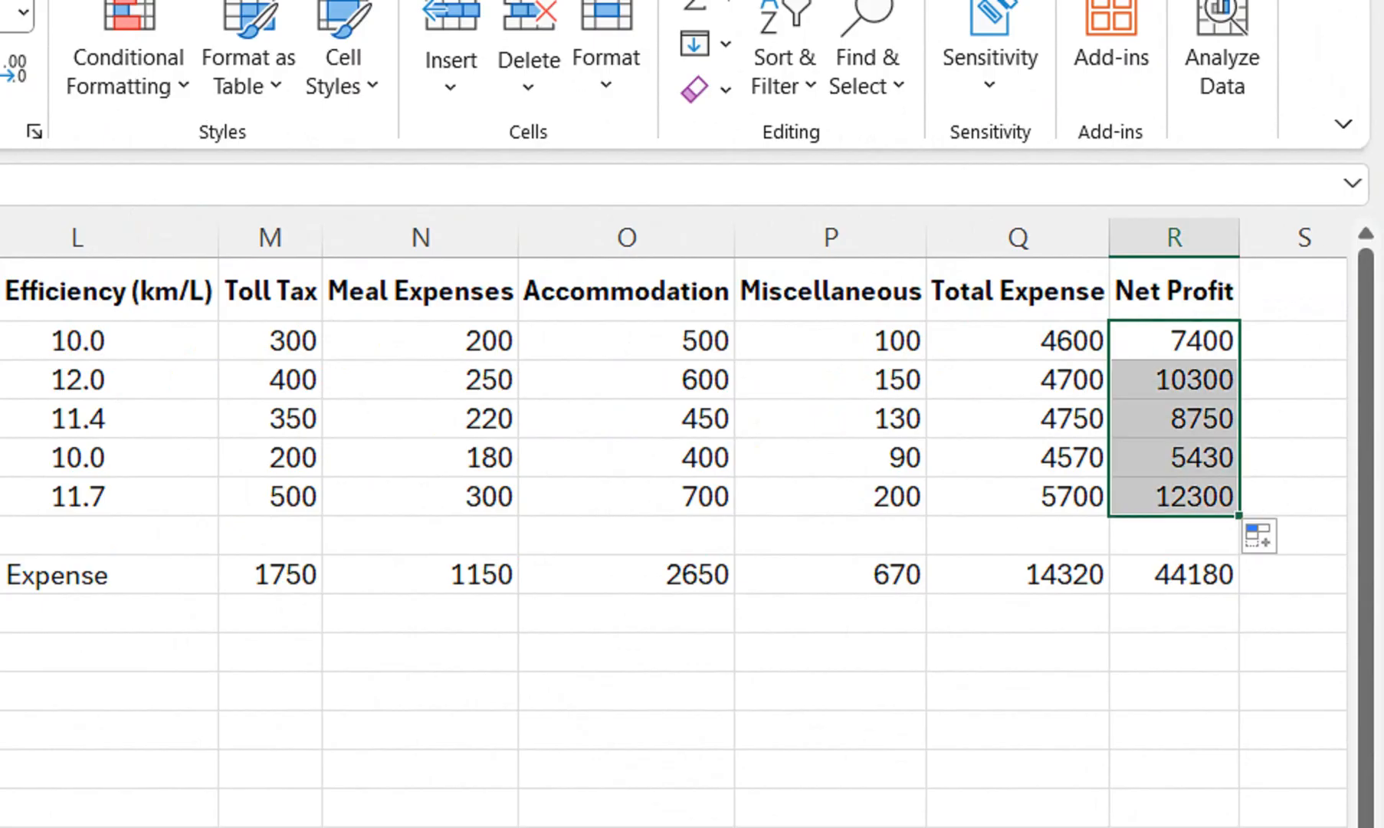
click(1174, 575)
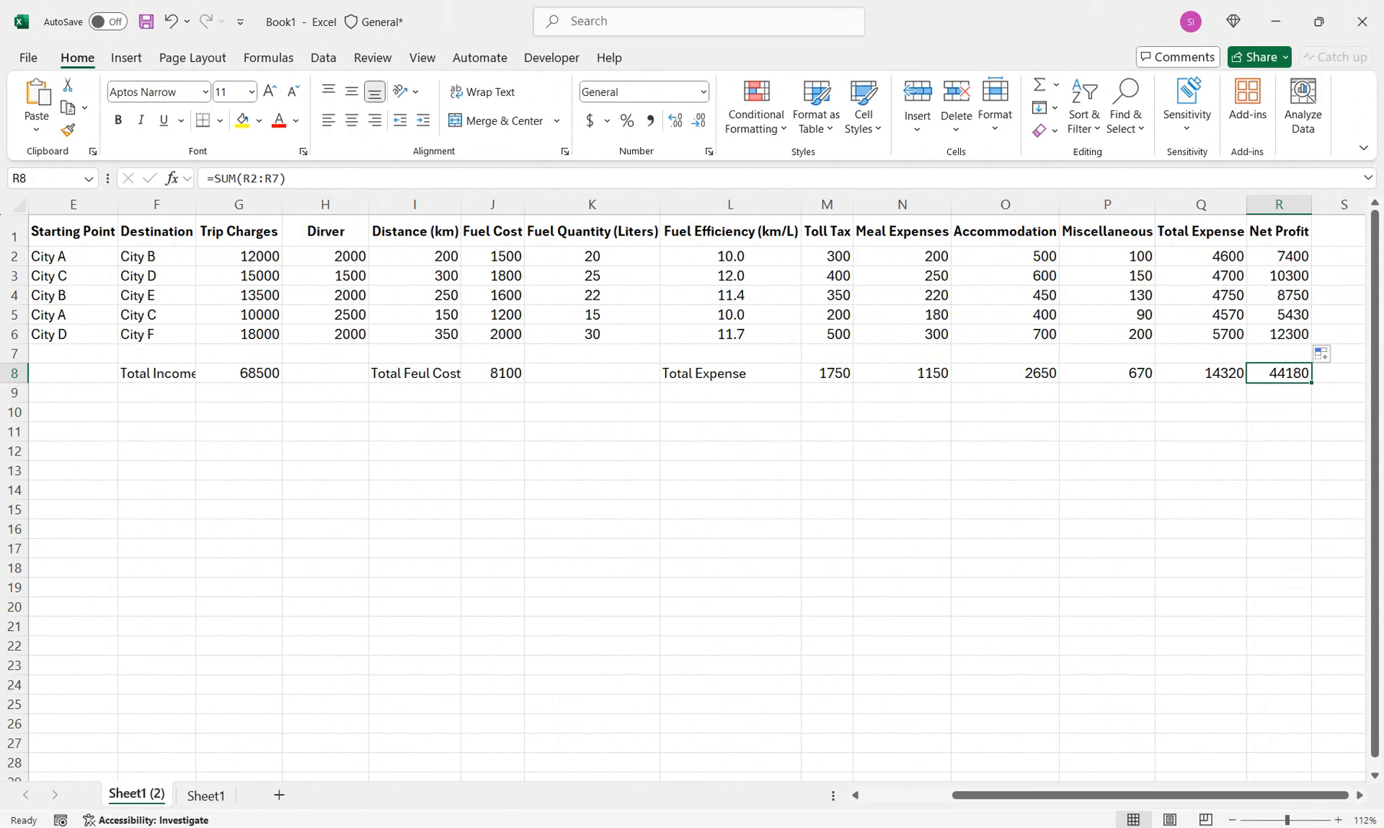
- Fill the header row E1:R1 with red and set its text color to white
drag(1279, 232, 53, 233)
click(259, 120)
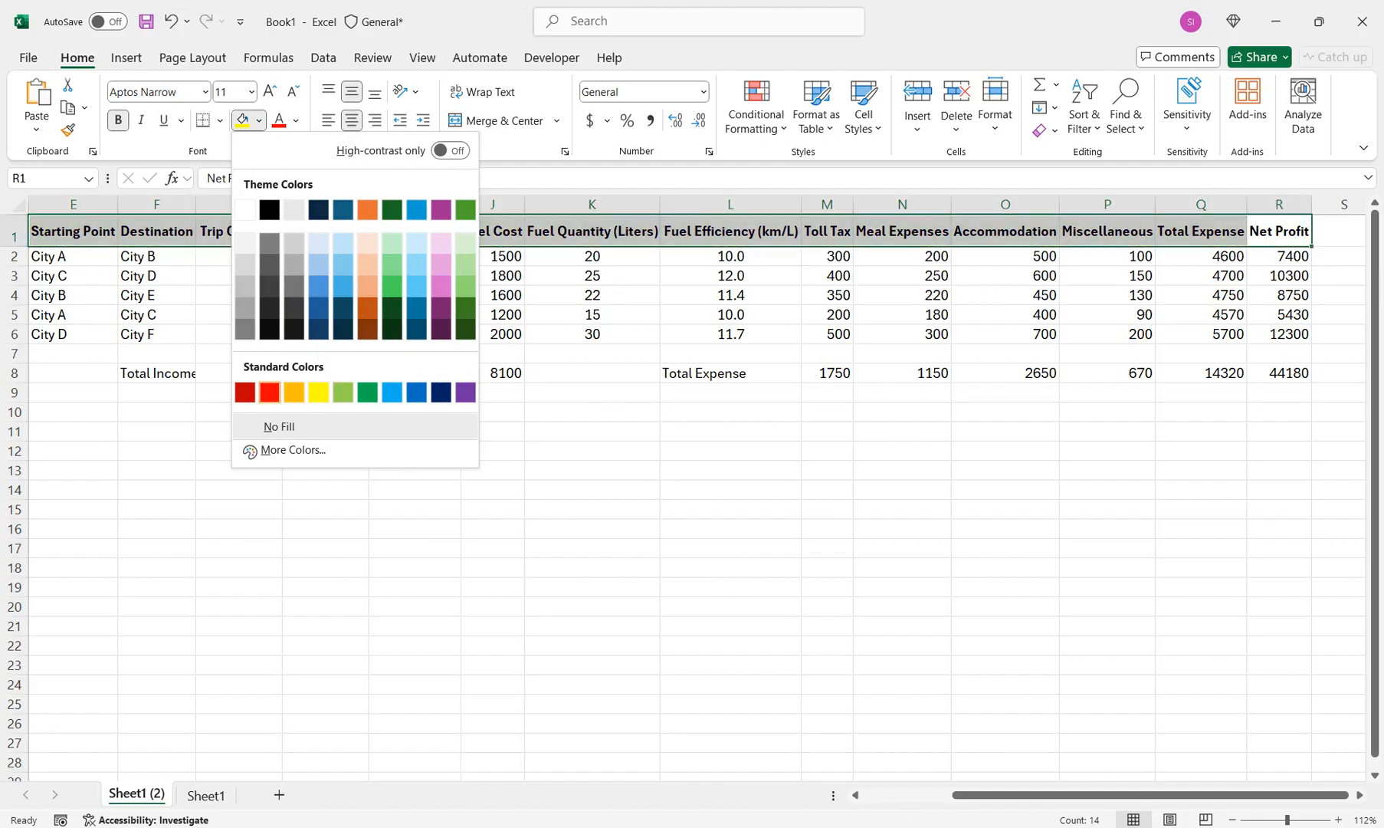
click(270, 392)
click(295, 120)
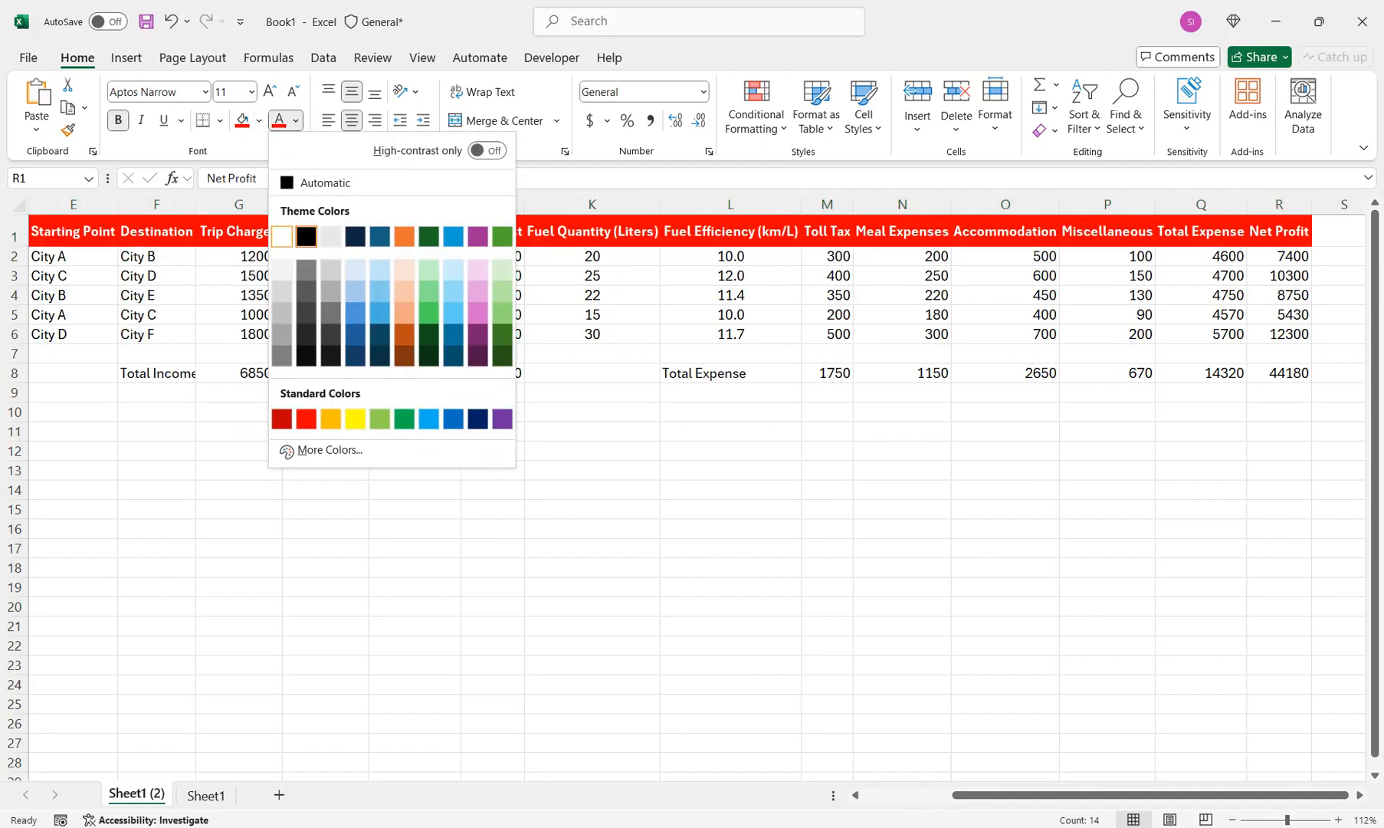
click(281, 237)
click(326, 295)
- Apply the Bad cell style to the totals row E8:R8
drag(72, 373, 1279, 372)
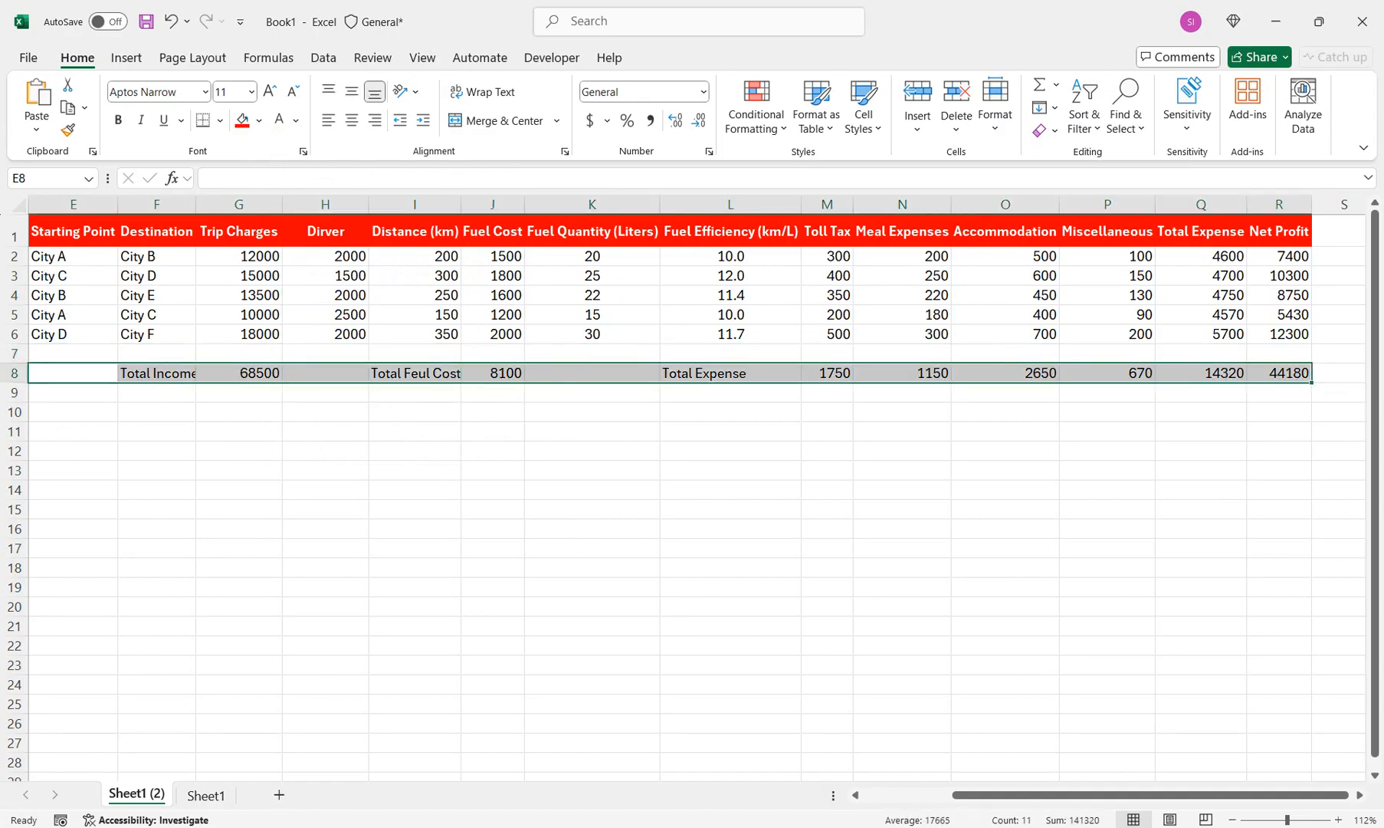
click(864, 111)
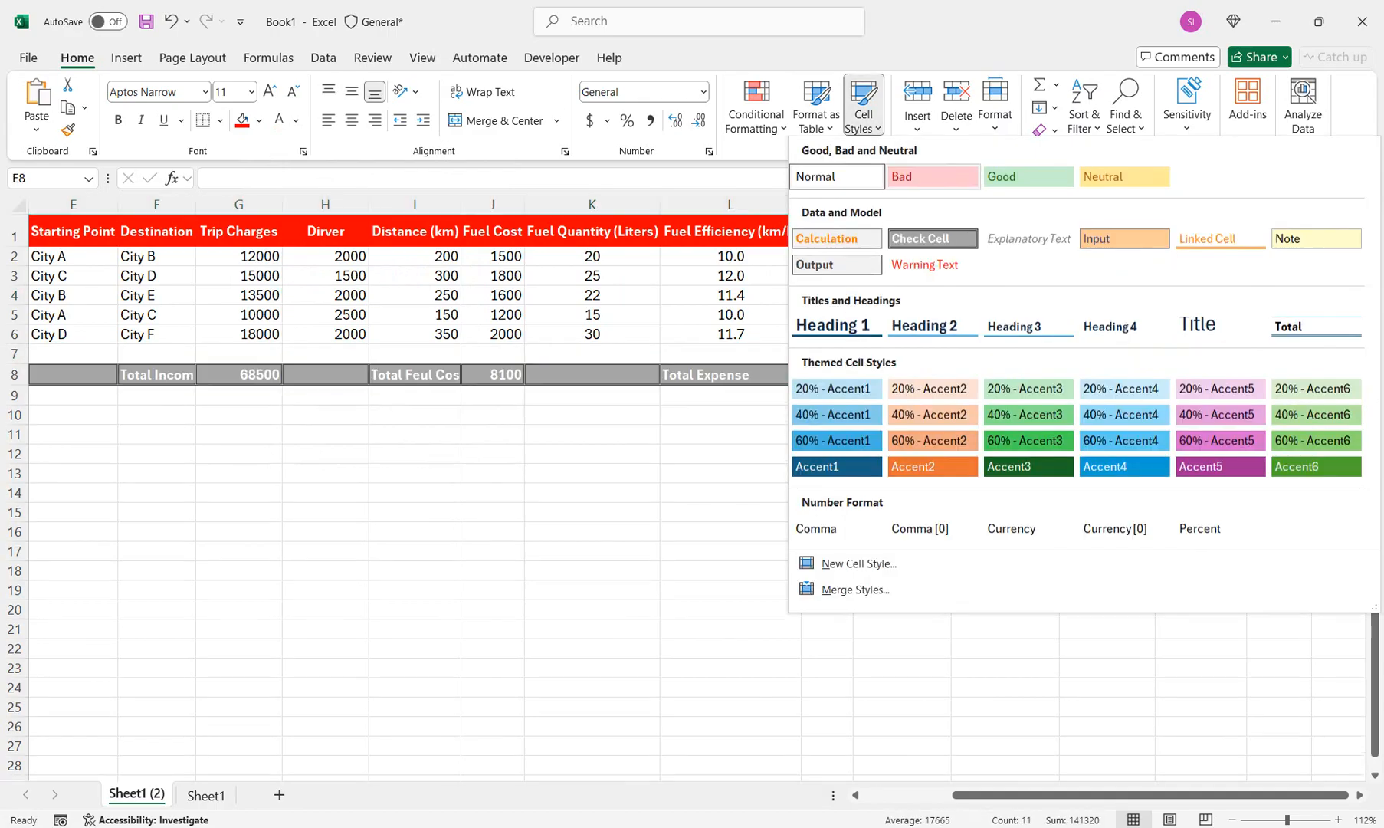
click(933, 176)
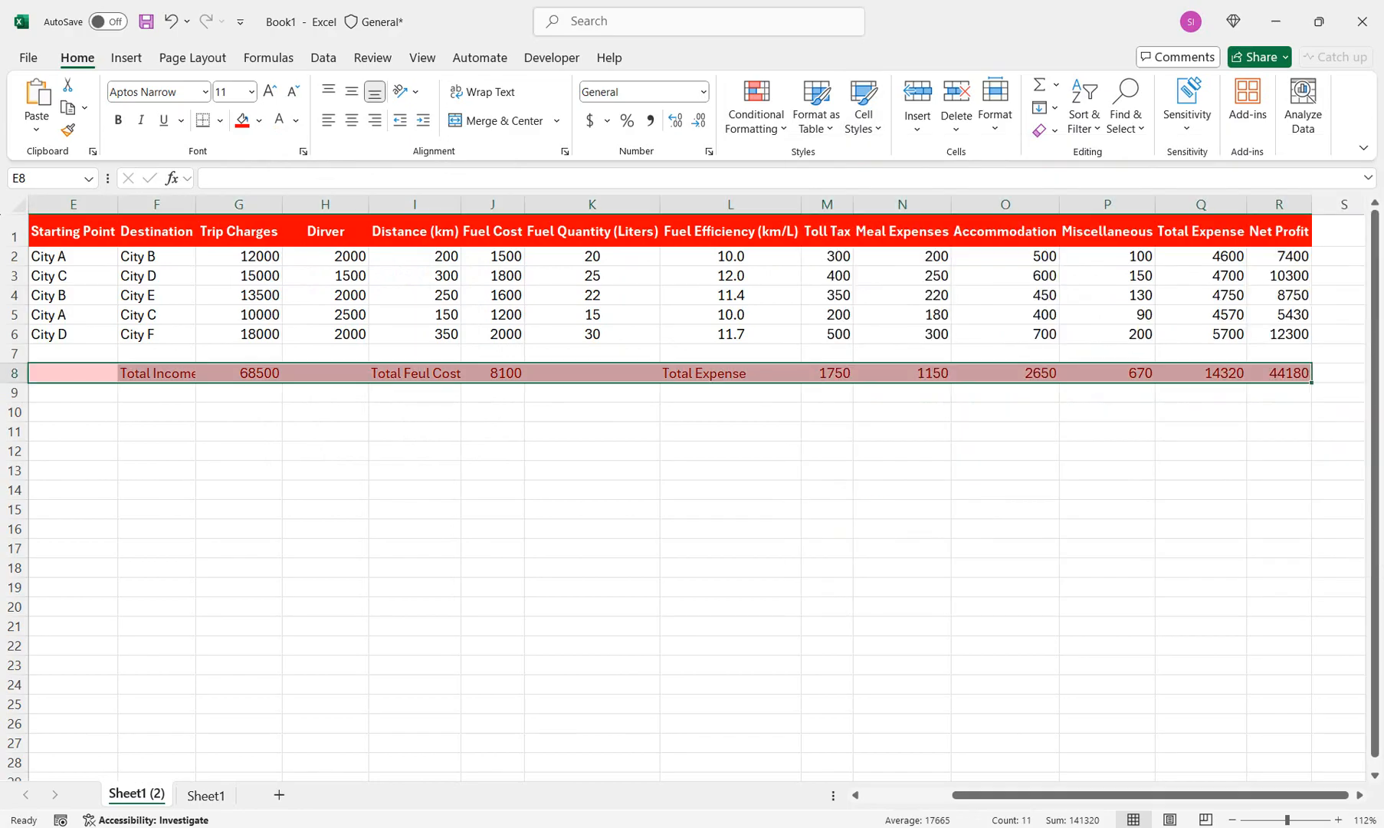
- Make the header row taller and insert a blank row above it
drag(14, 245, 13, 260)
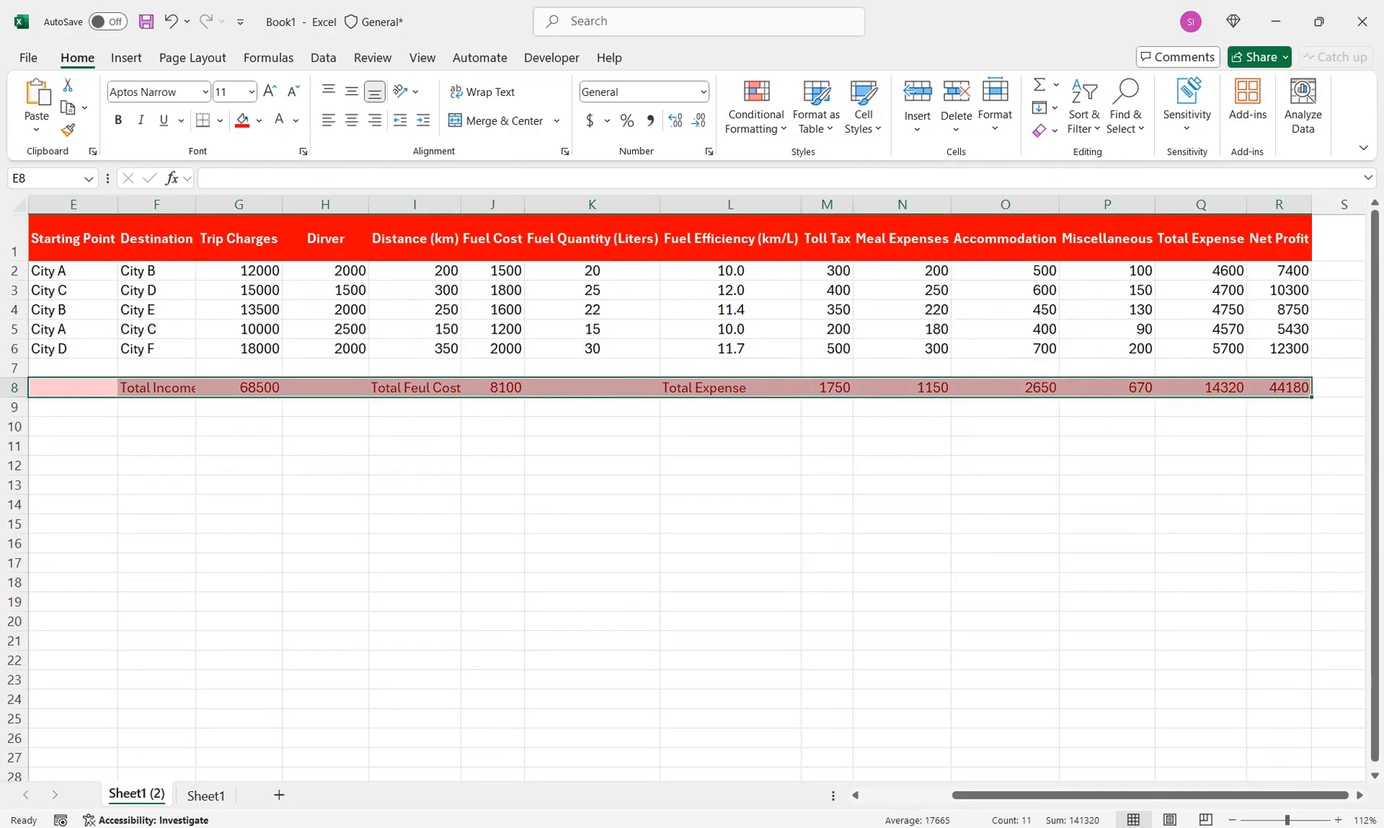
click(415, 271)
click(14, 238)
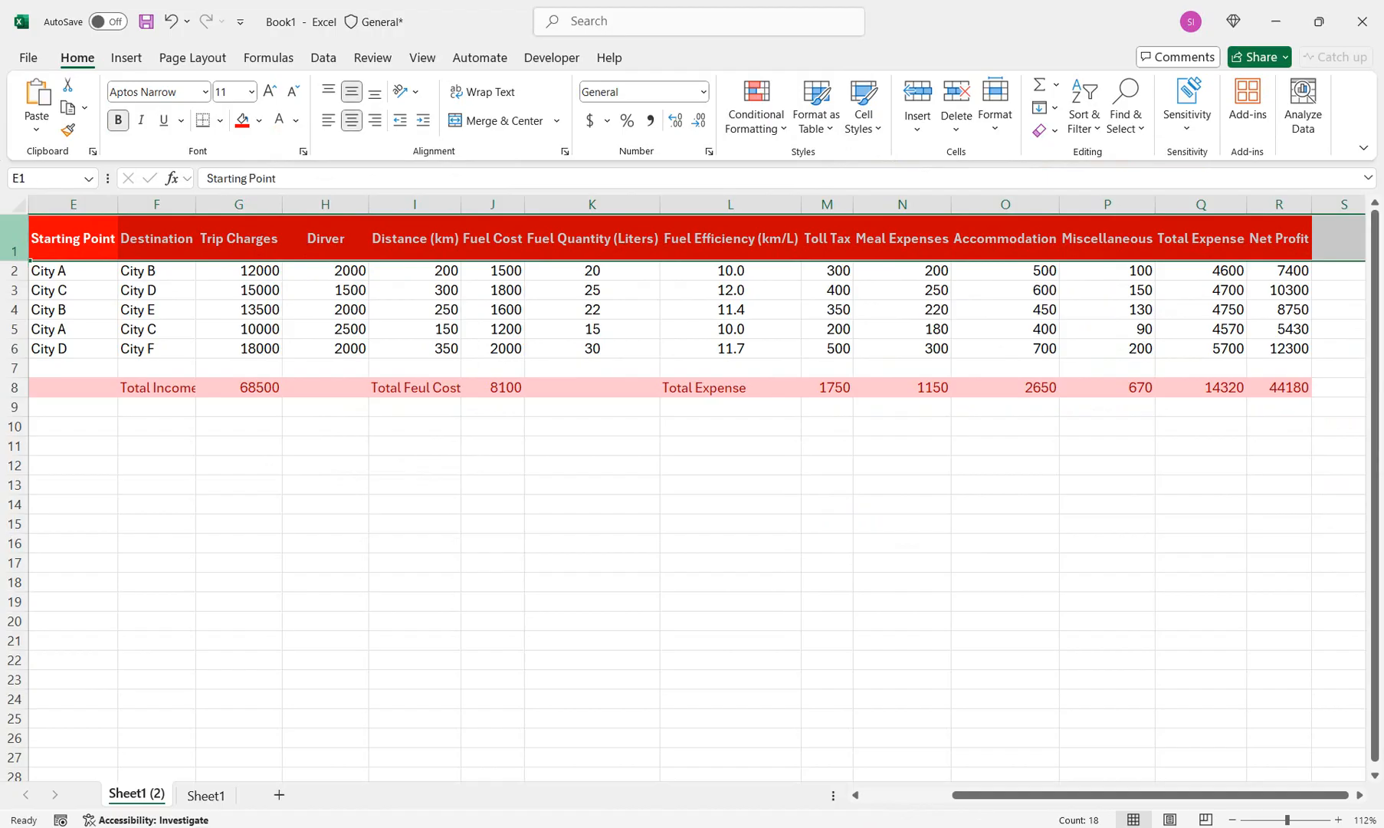
right_click(17, 234)
click(77, 418)
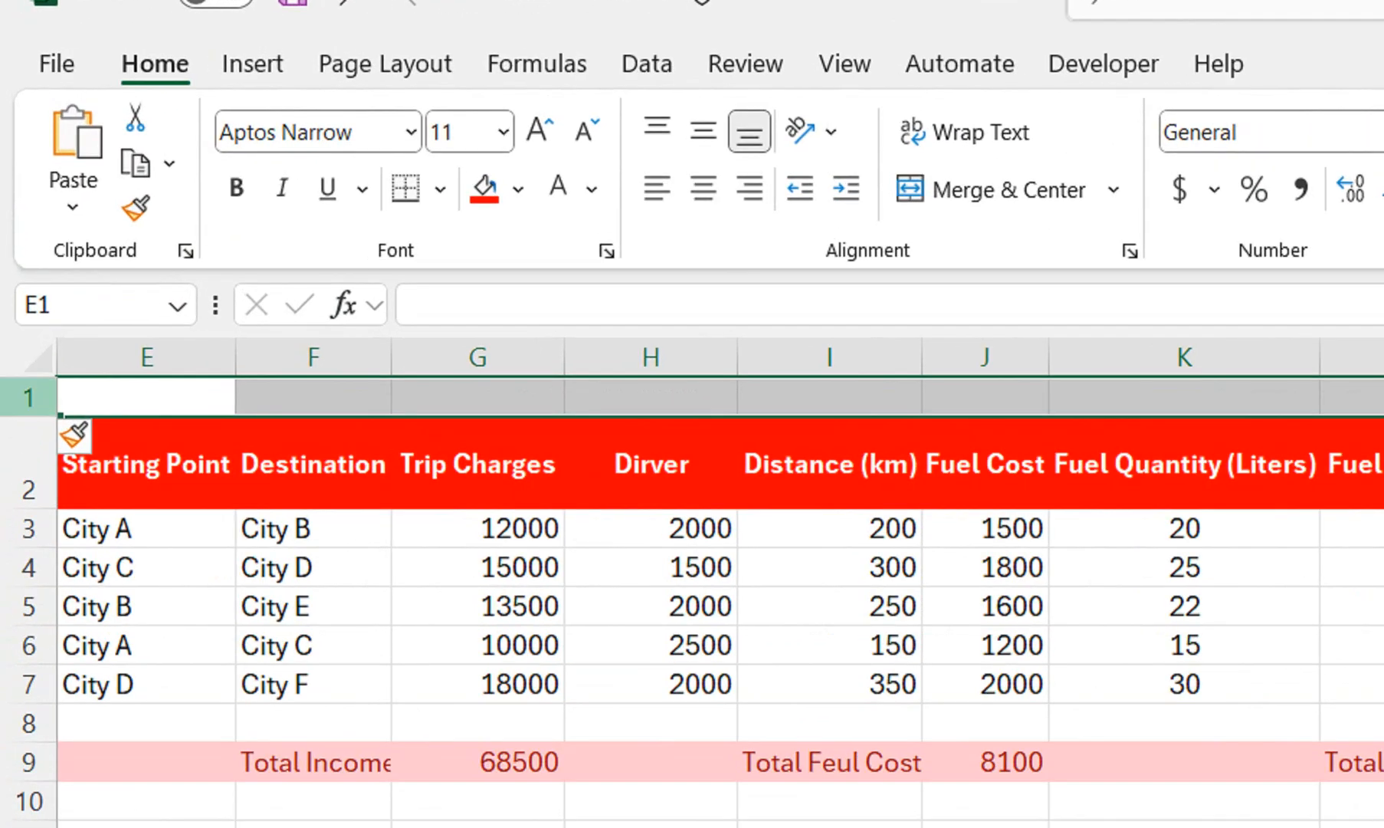
right_click(15, 225)
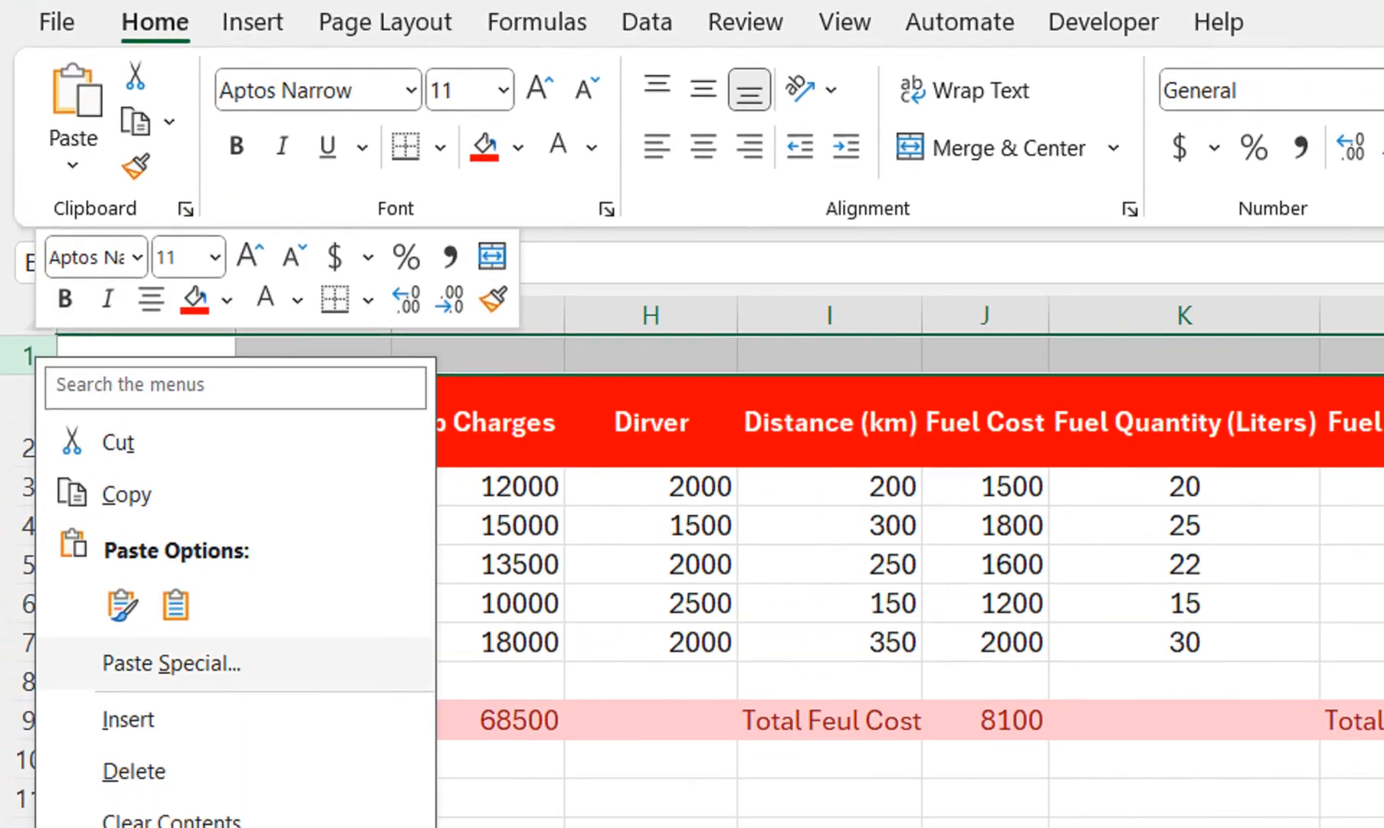
key(Escape)
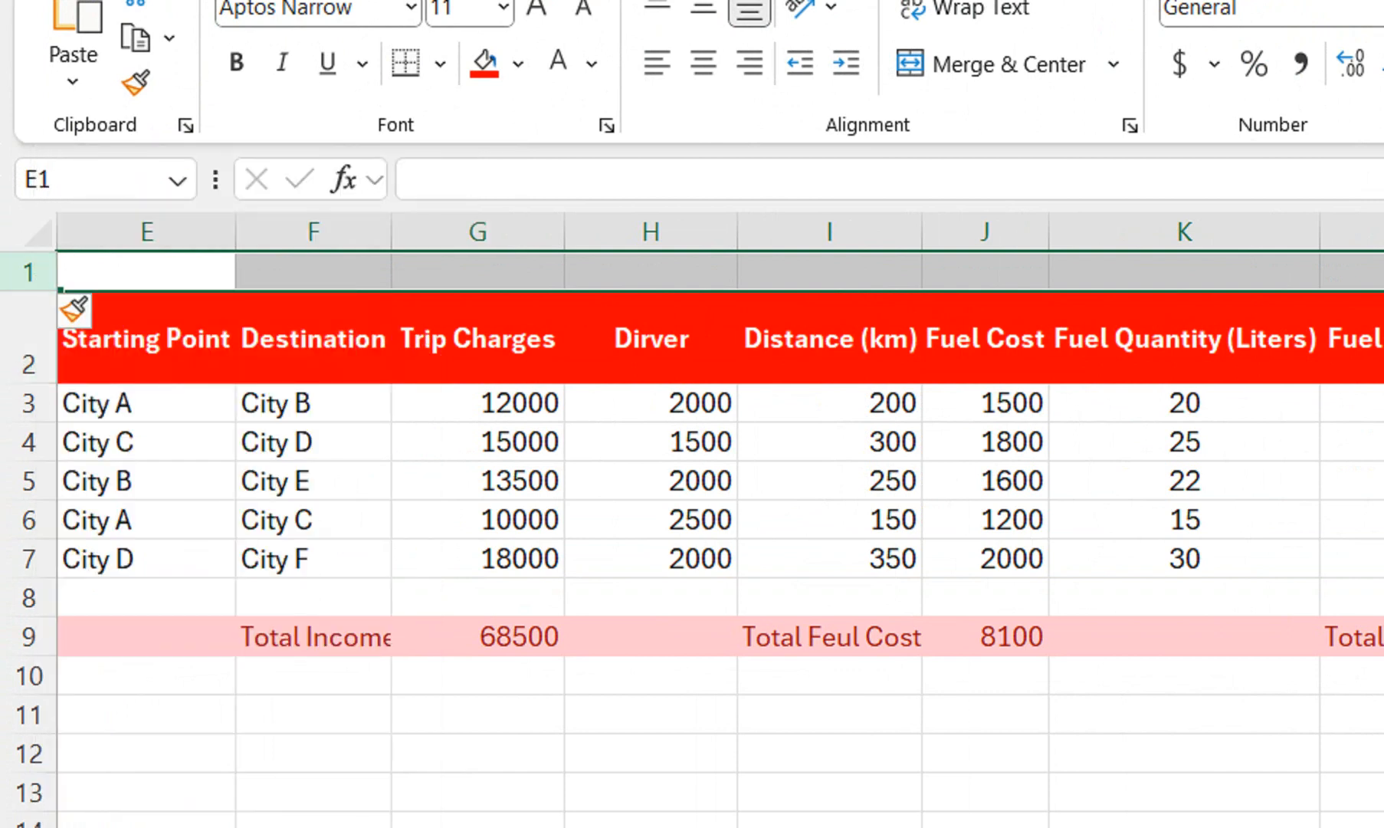
- Increase the height of the blank row 1 and enter the title Trip Expense Tracker in E1
drag(29, 291, 28, 387)
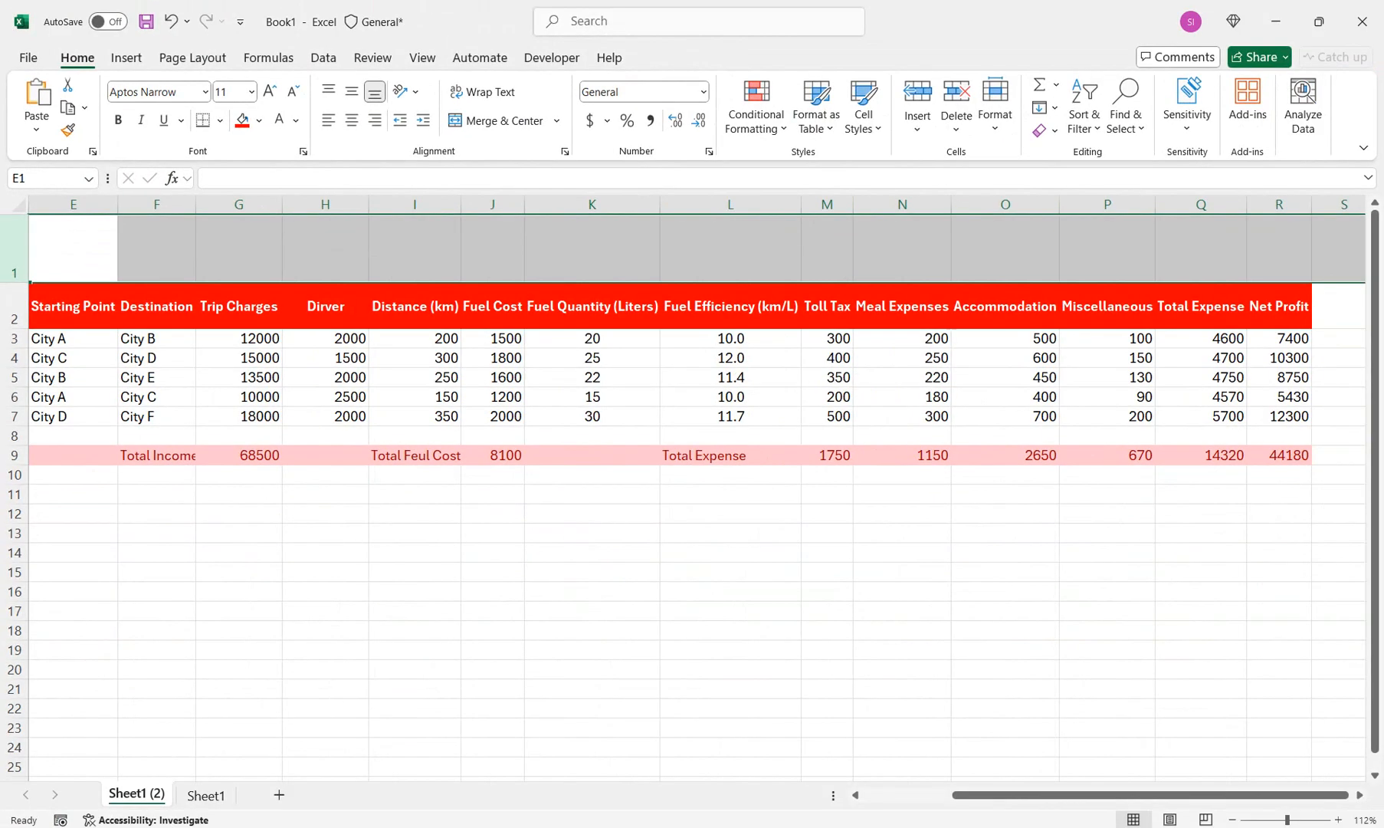
click(73, 248)
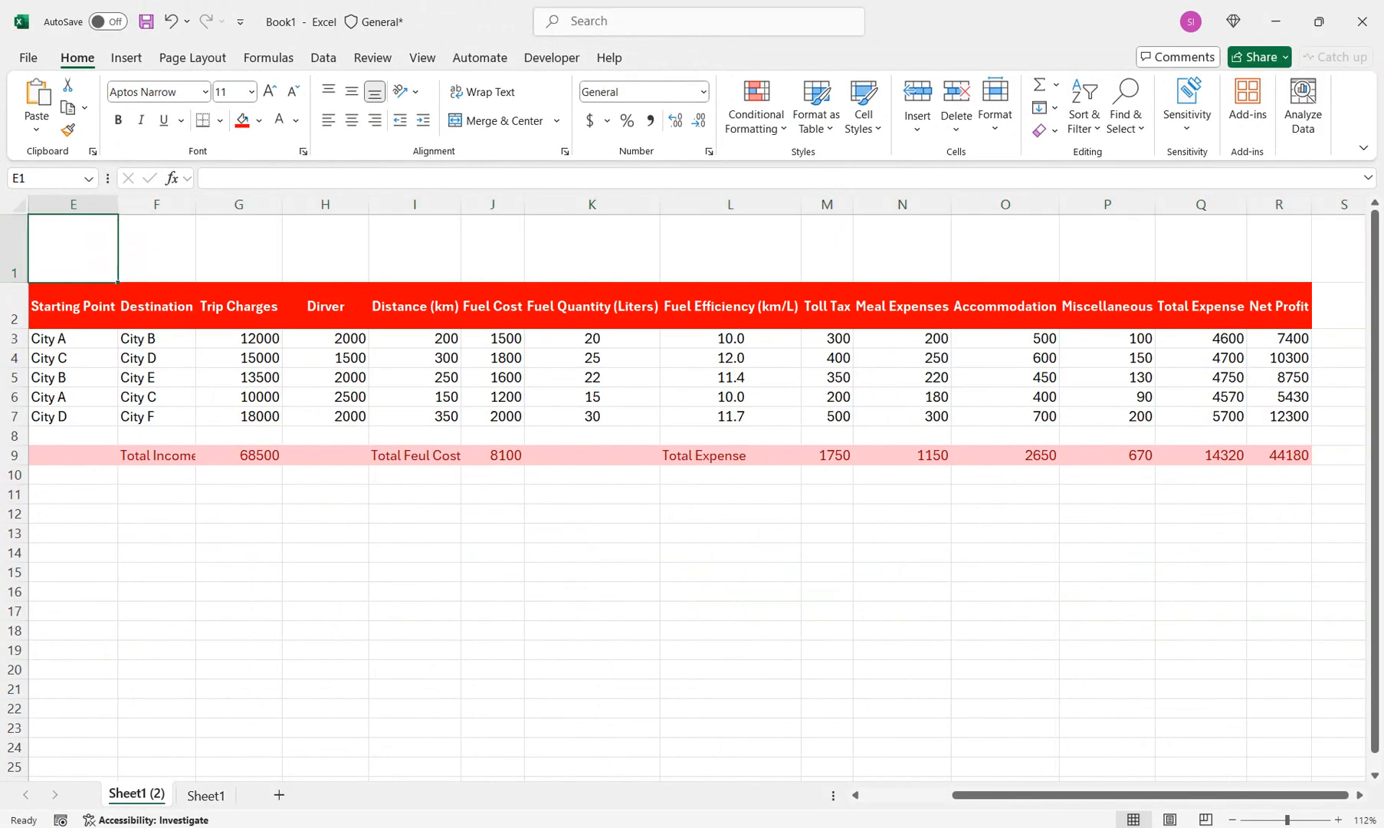
text(Trip Expense Tracker)
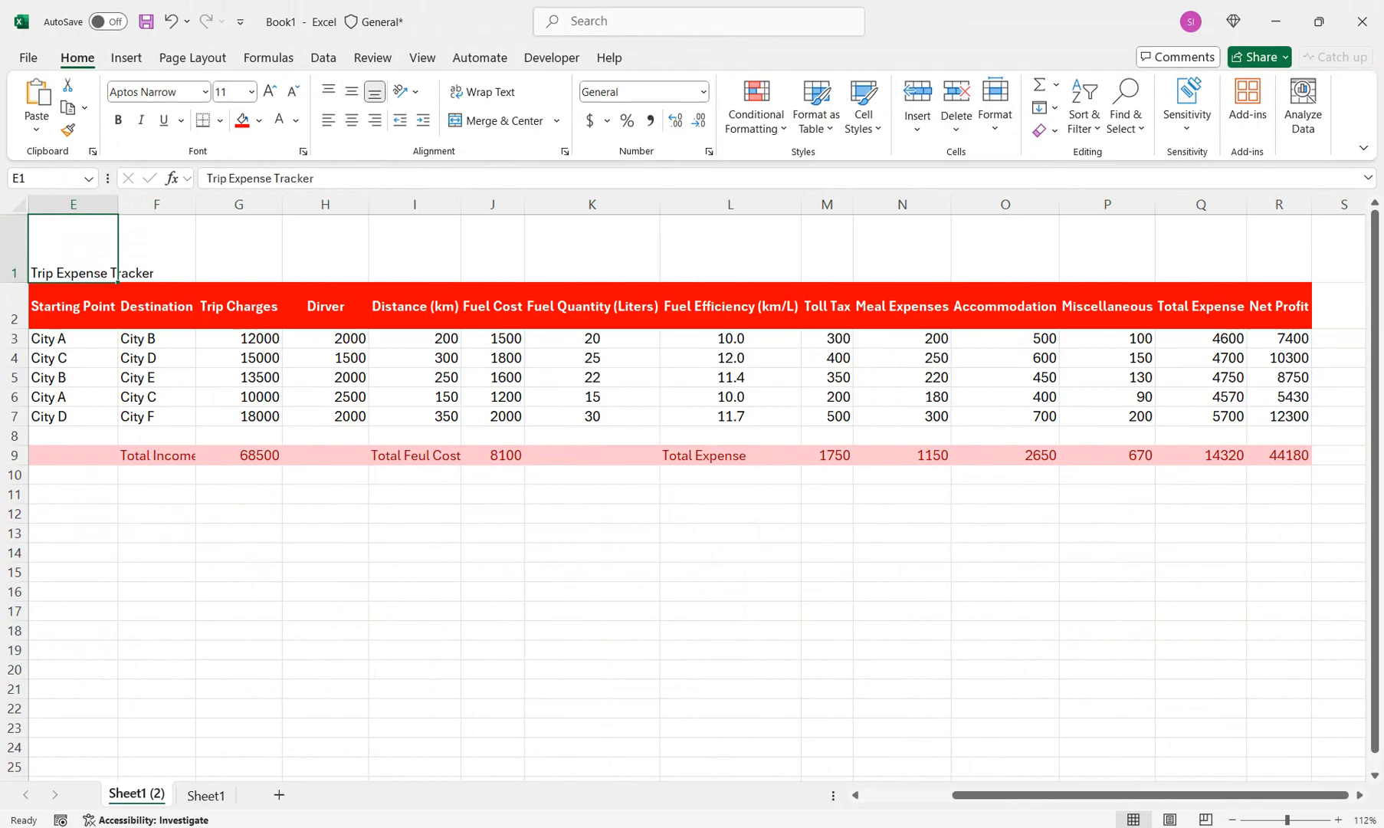
- Make row 1 taller, then merge and center the title across E1:R1 with middle vertical alignment
drag(73, 248, 1279, 249)
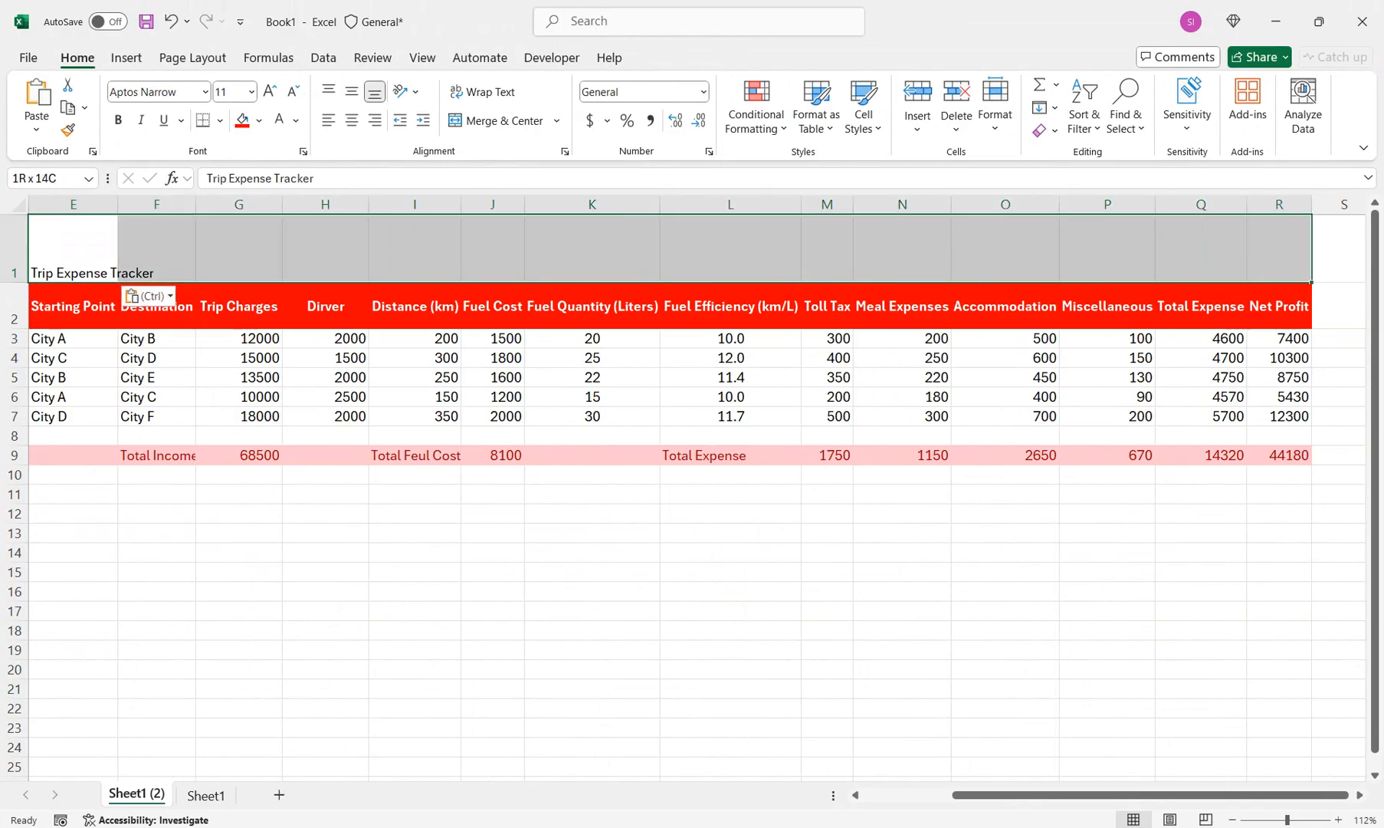
drag(14, 283, 13, 316)
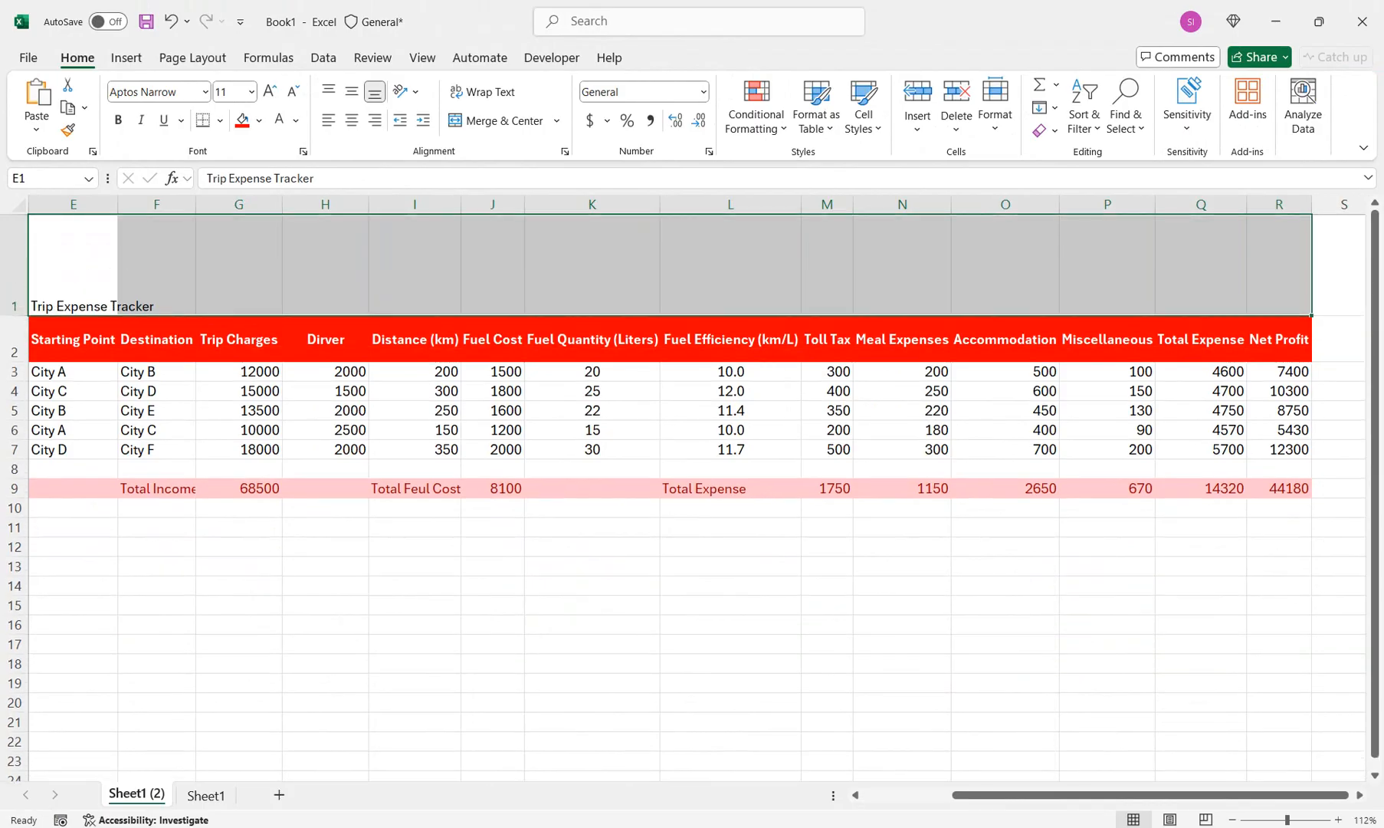
click(495, 120)
click(352, 91)
- Enlarge the title text to font size 72, make it bold and heighten row 1 to fit it
click(269, 90)
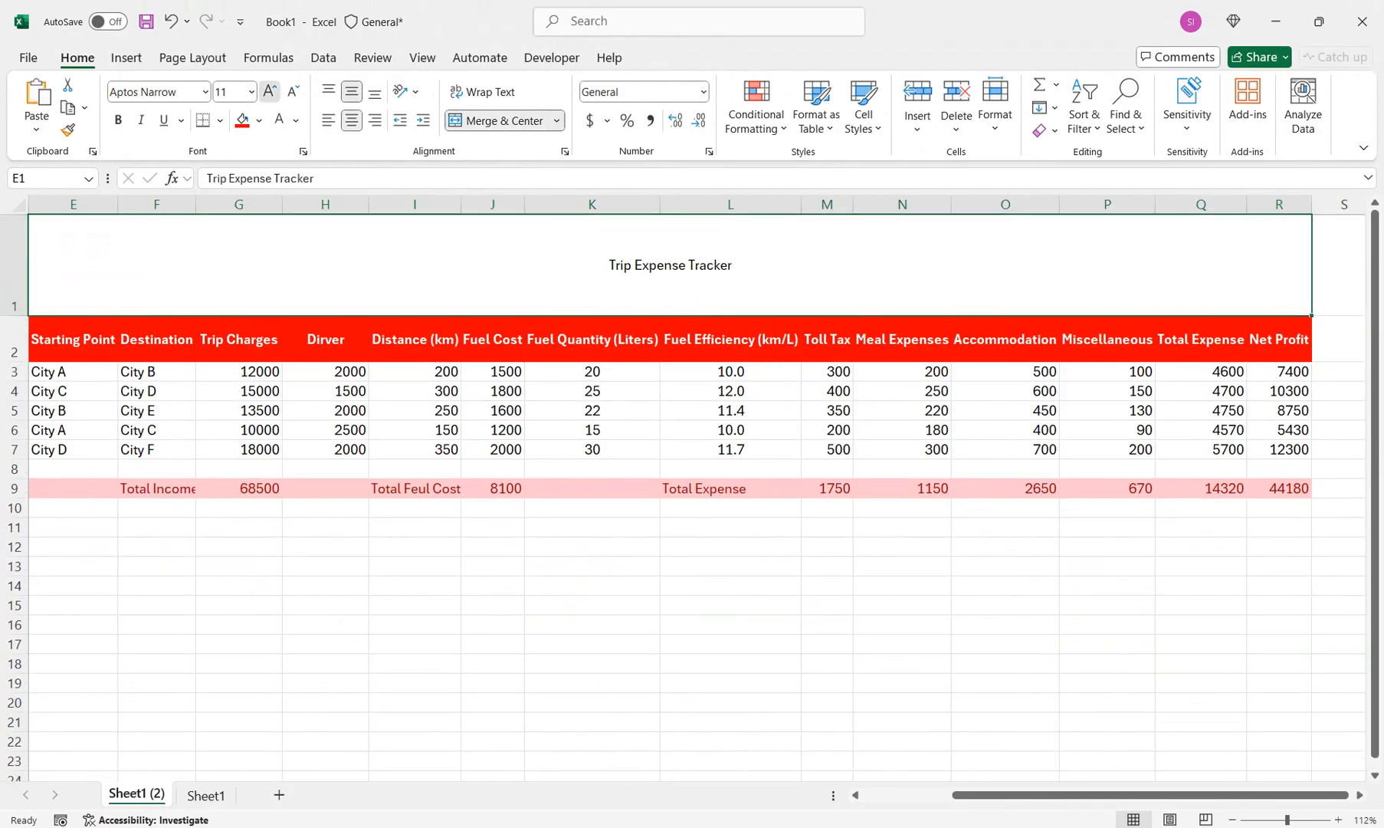
click(269, 91)
click(269, 91)
click(269, 91)
click(269, 90)
click(269, 91)
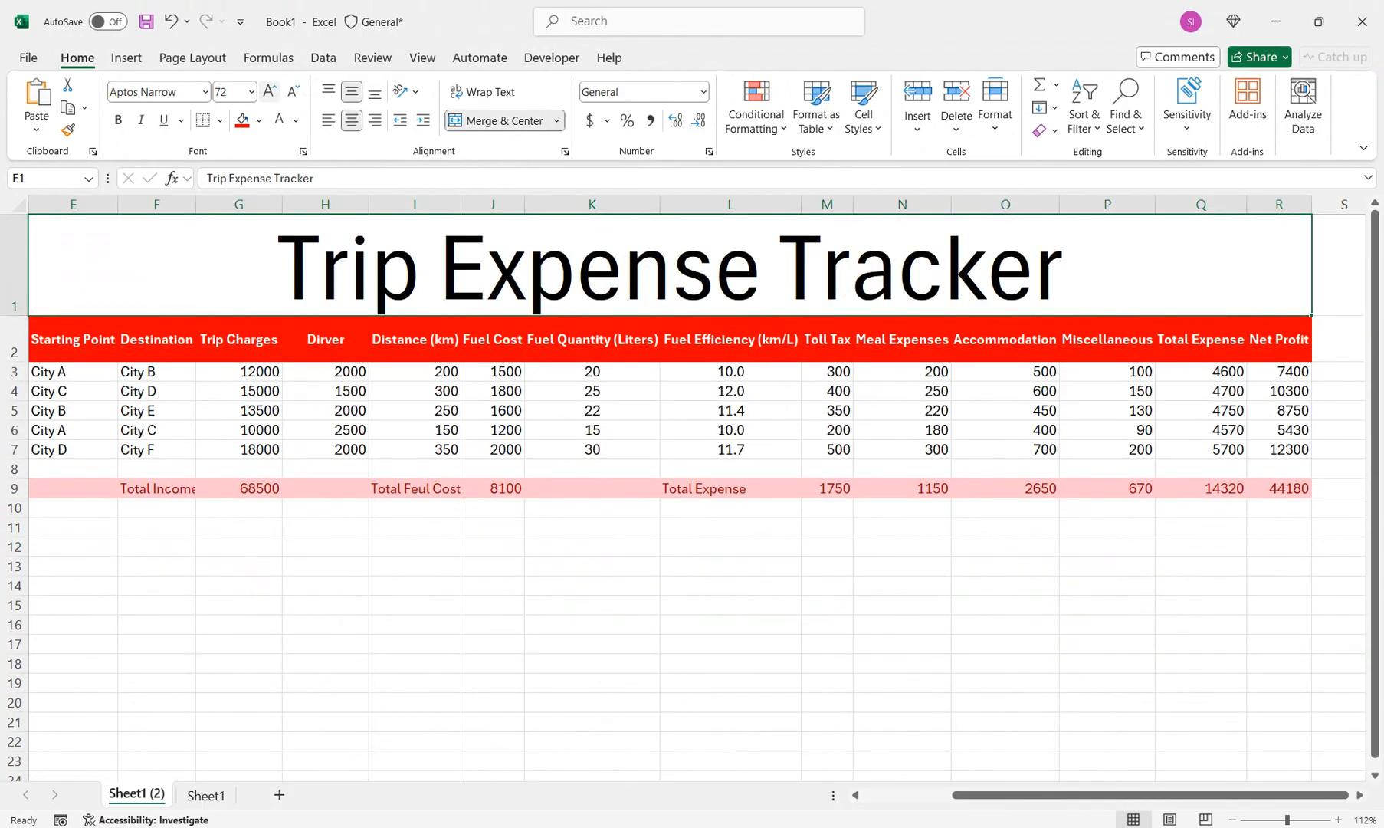
drag(13, 315, 14, 358)
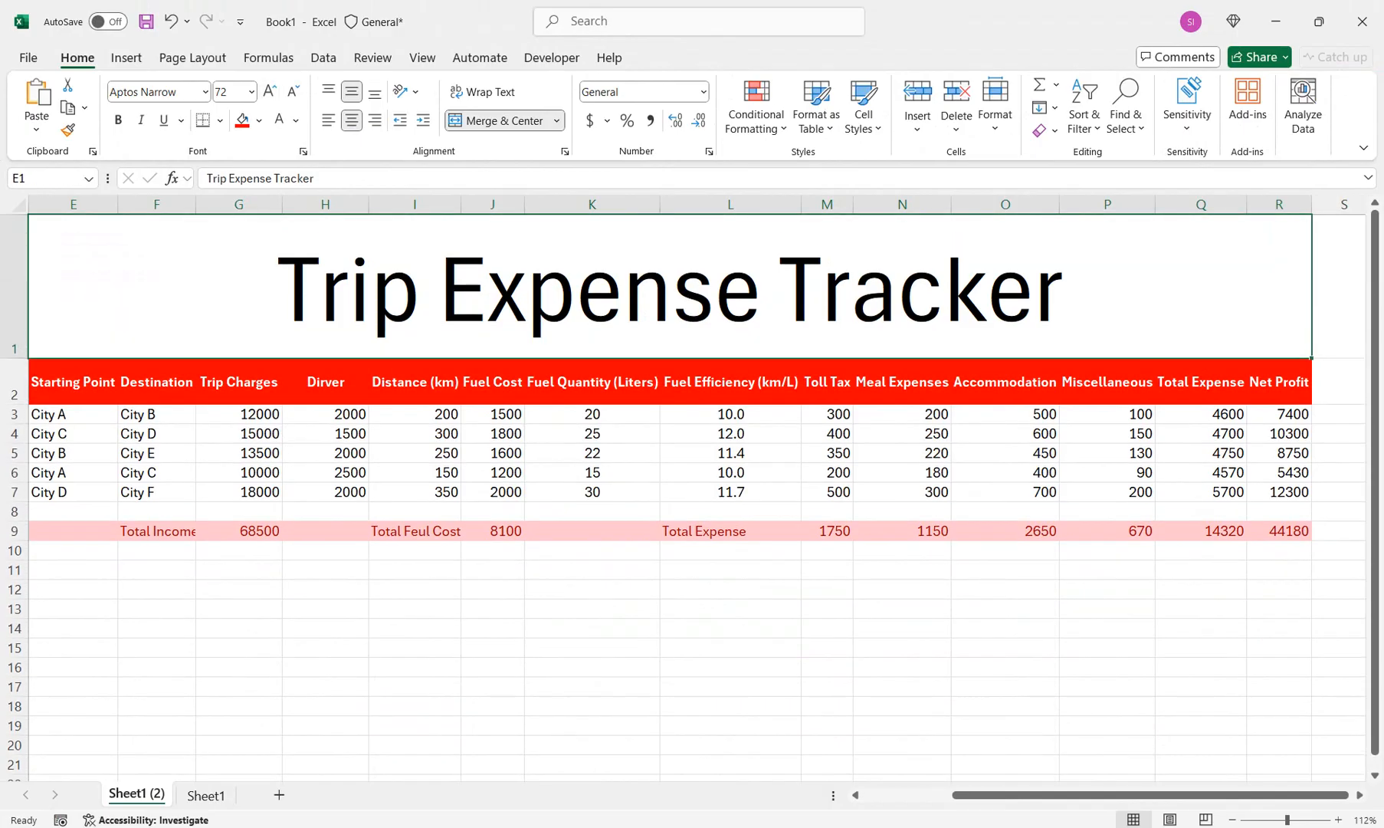
click(118, 120)
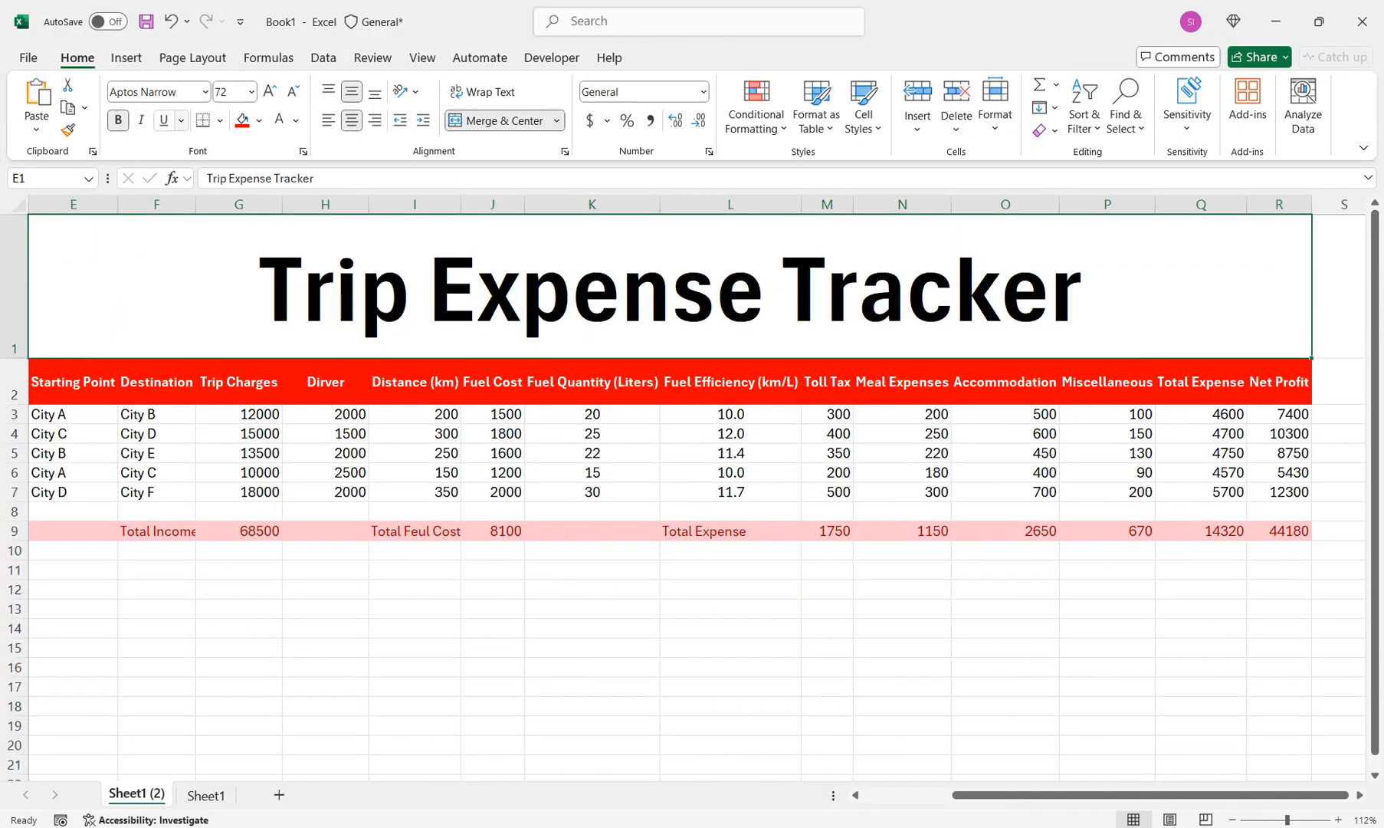
- Fill the title cell with dark blue and color the title text yellow
click(260, 120)
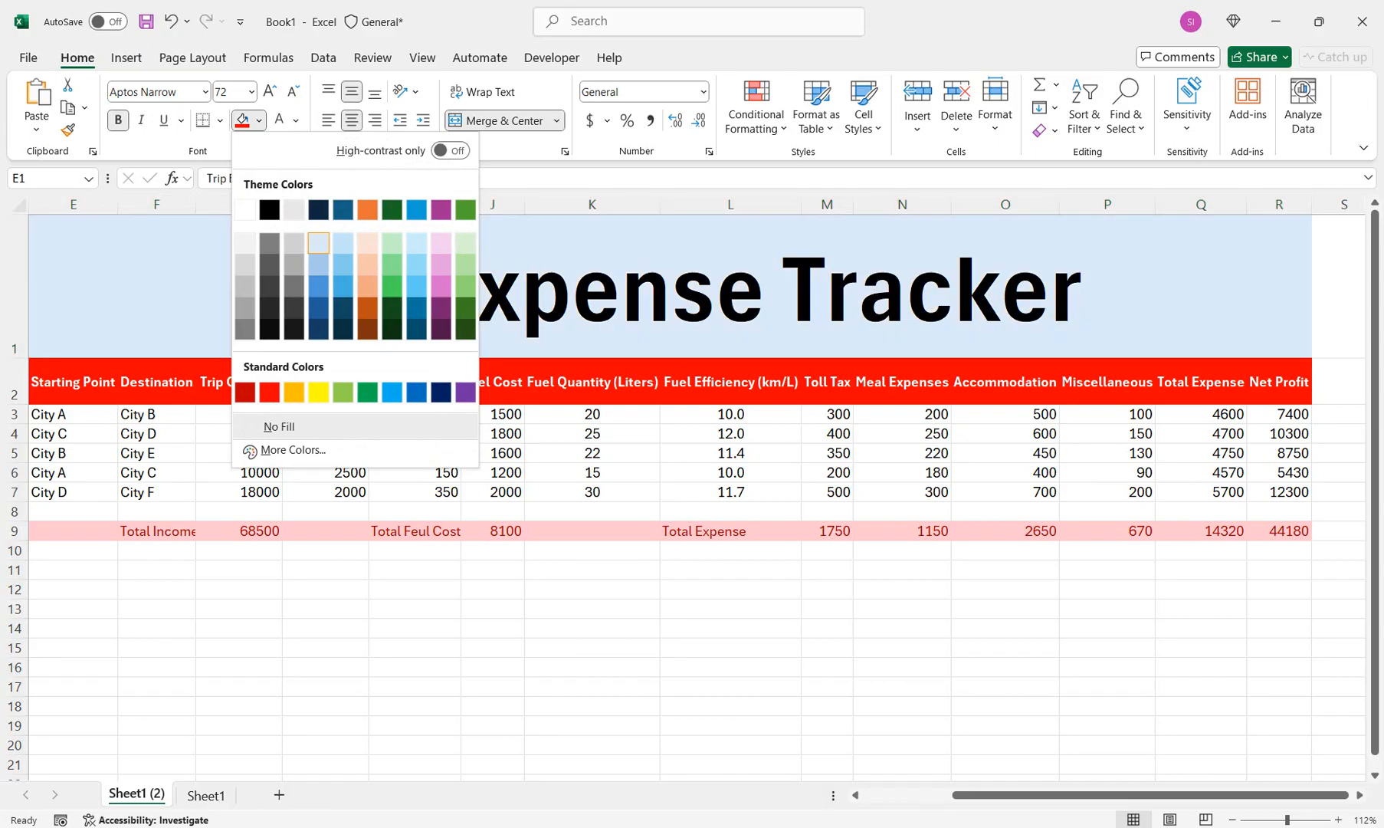
click(318, 243)
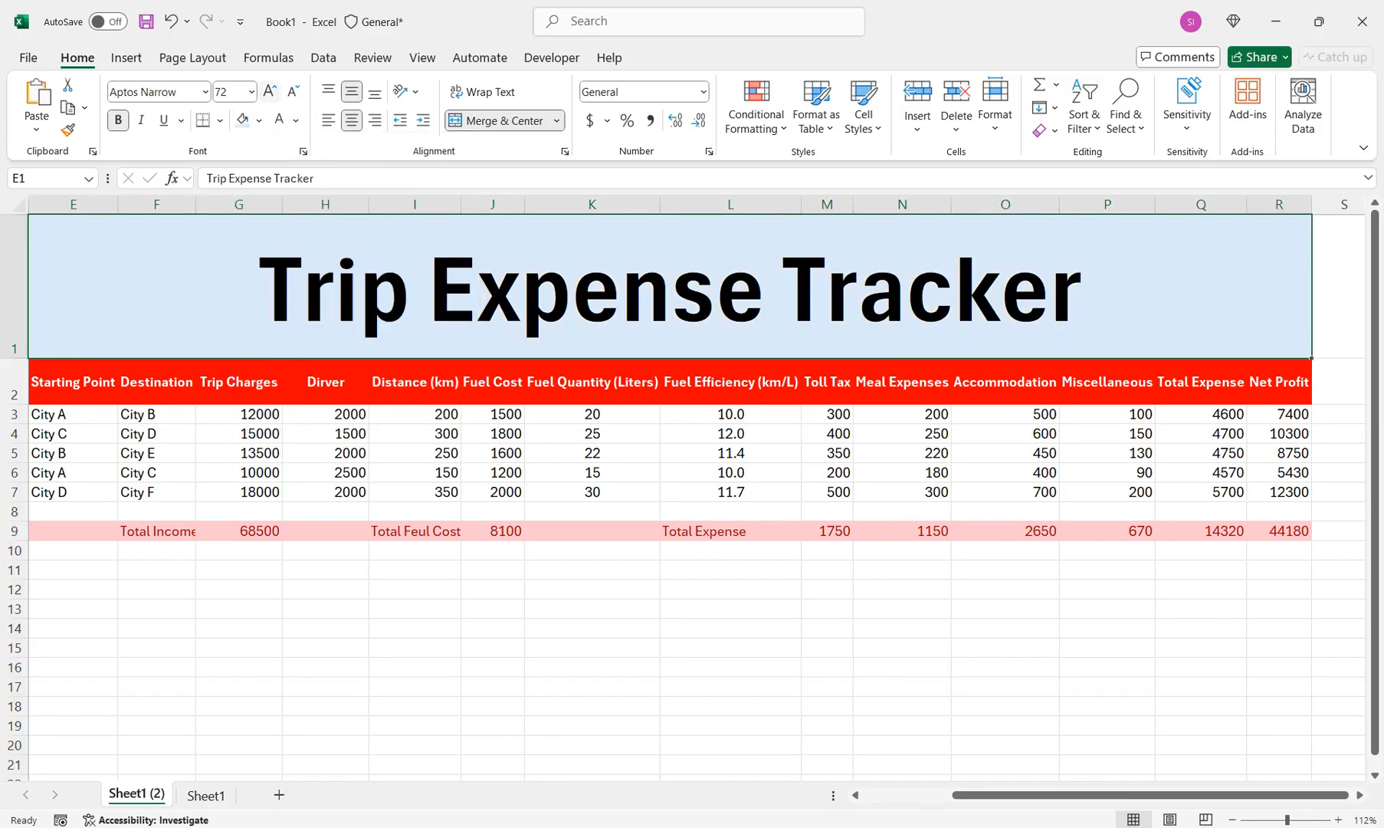
click(259, 120)
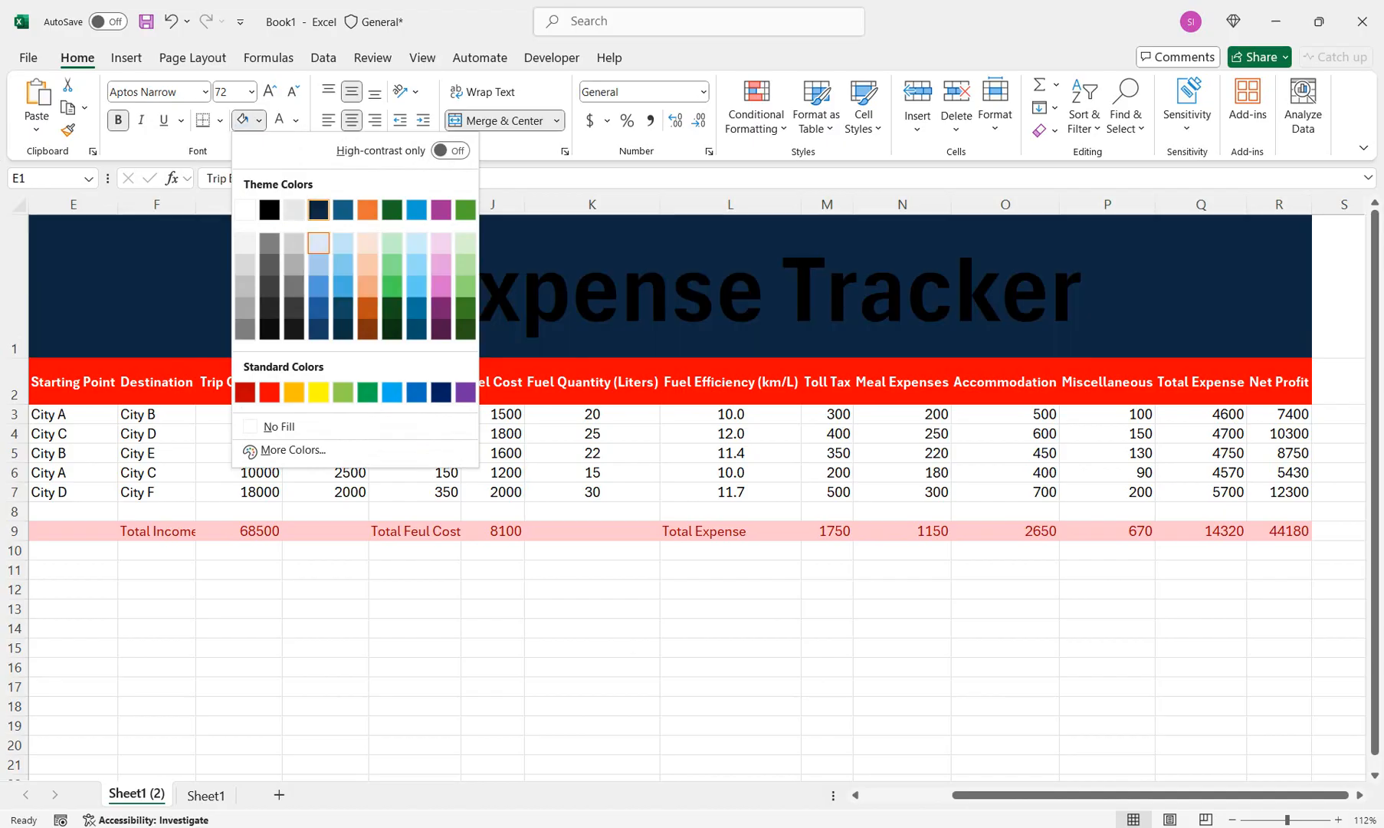
click(318, 210)
click(296, 119)
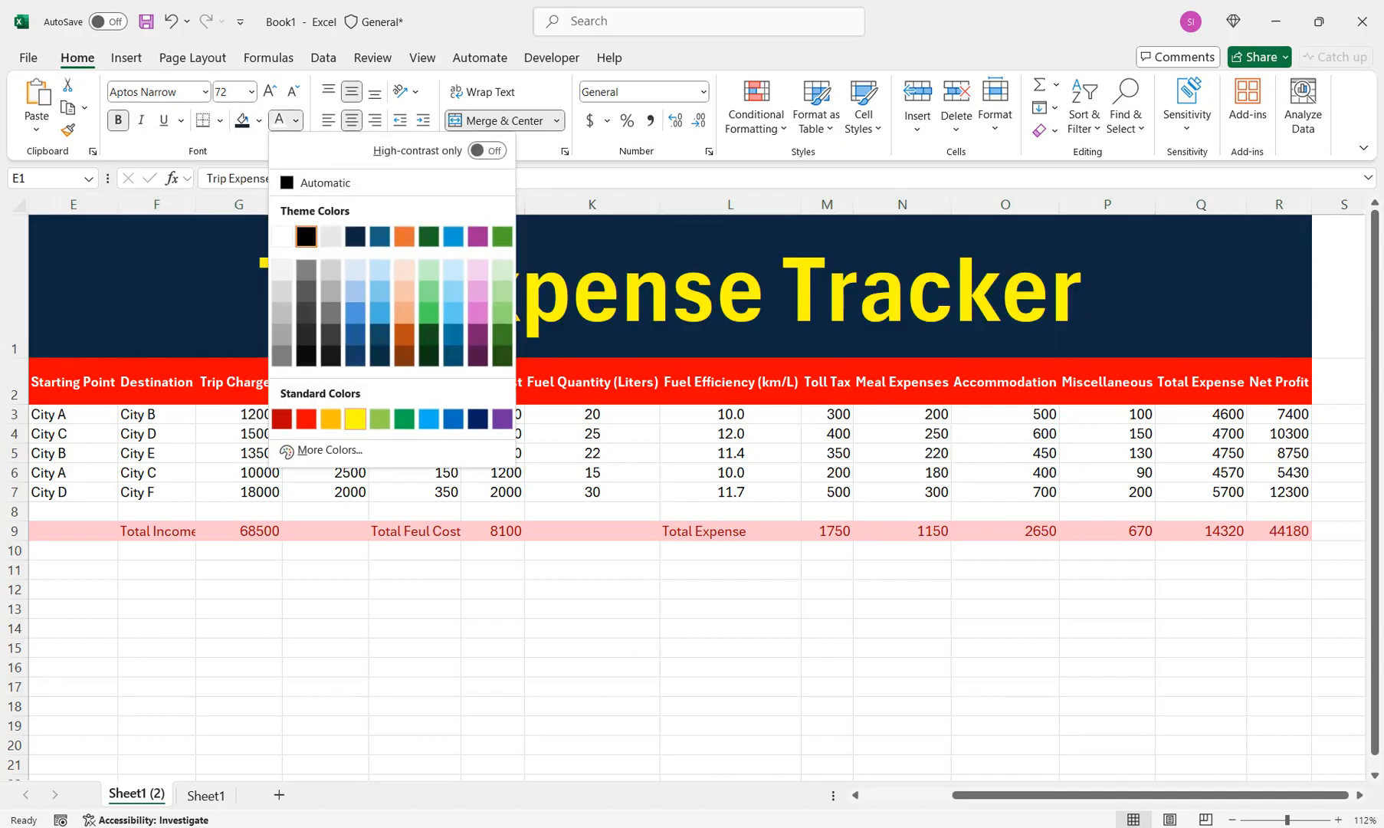
click(355, 418)
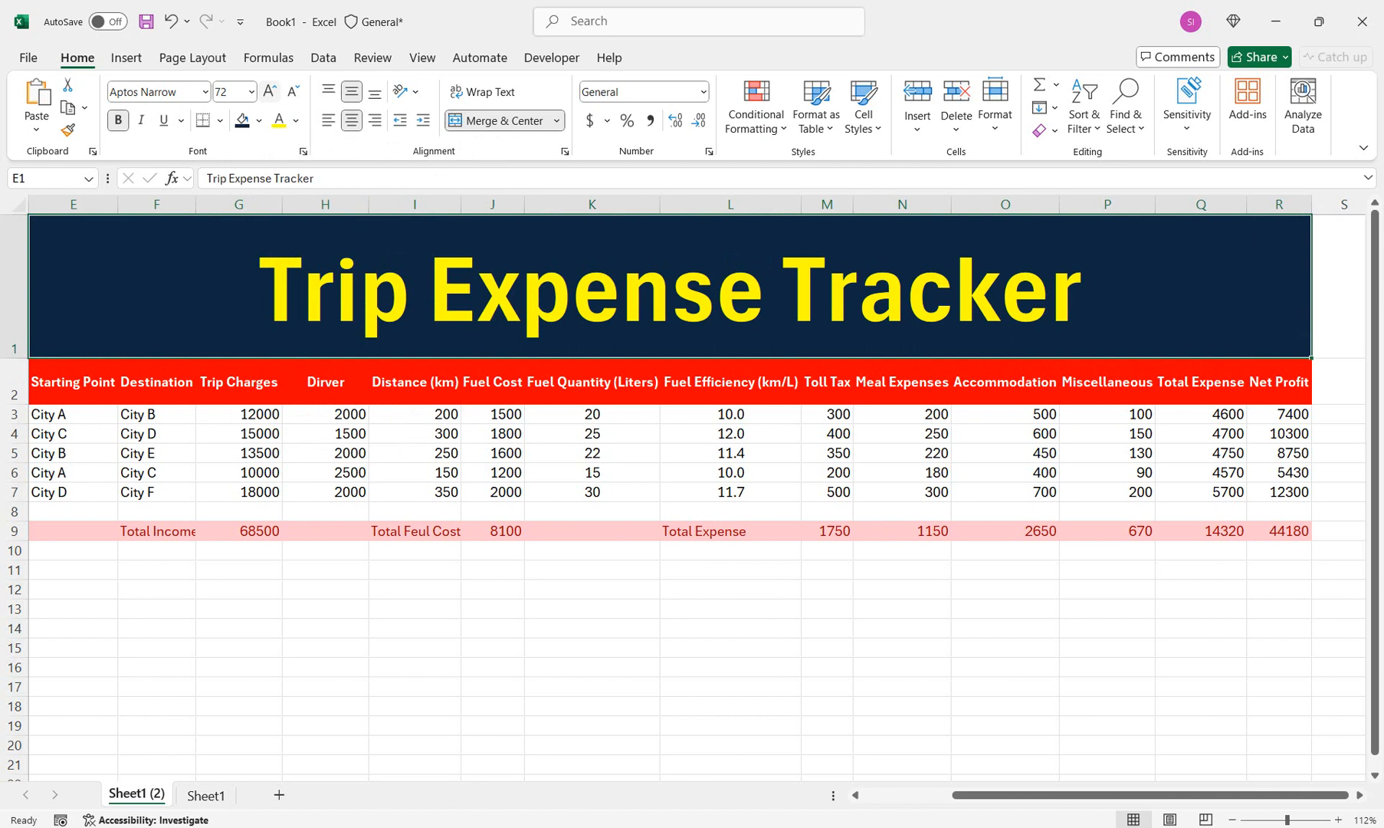
- Set the title's font size to 90 and increase the height of row 1
click(231, 92)
text(90)
key(Return)
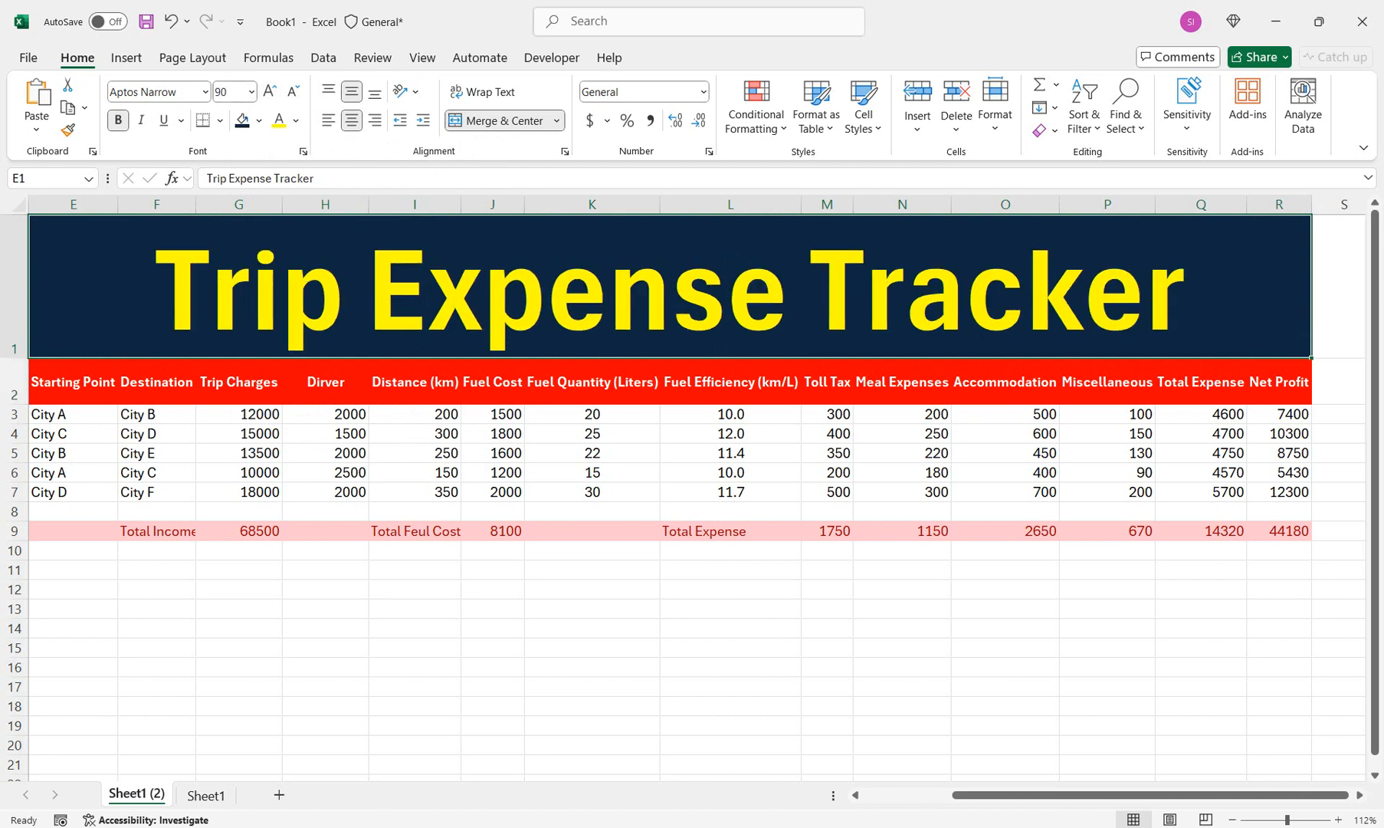
drag(14, 358, 14, 388)
click(238, 412)
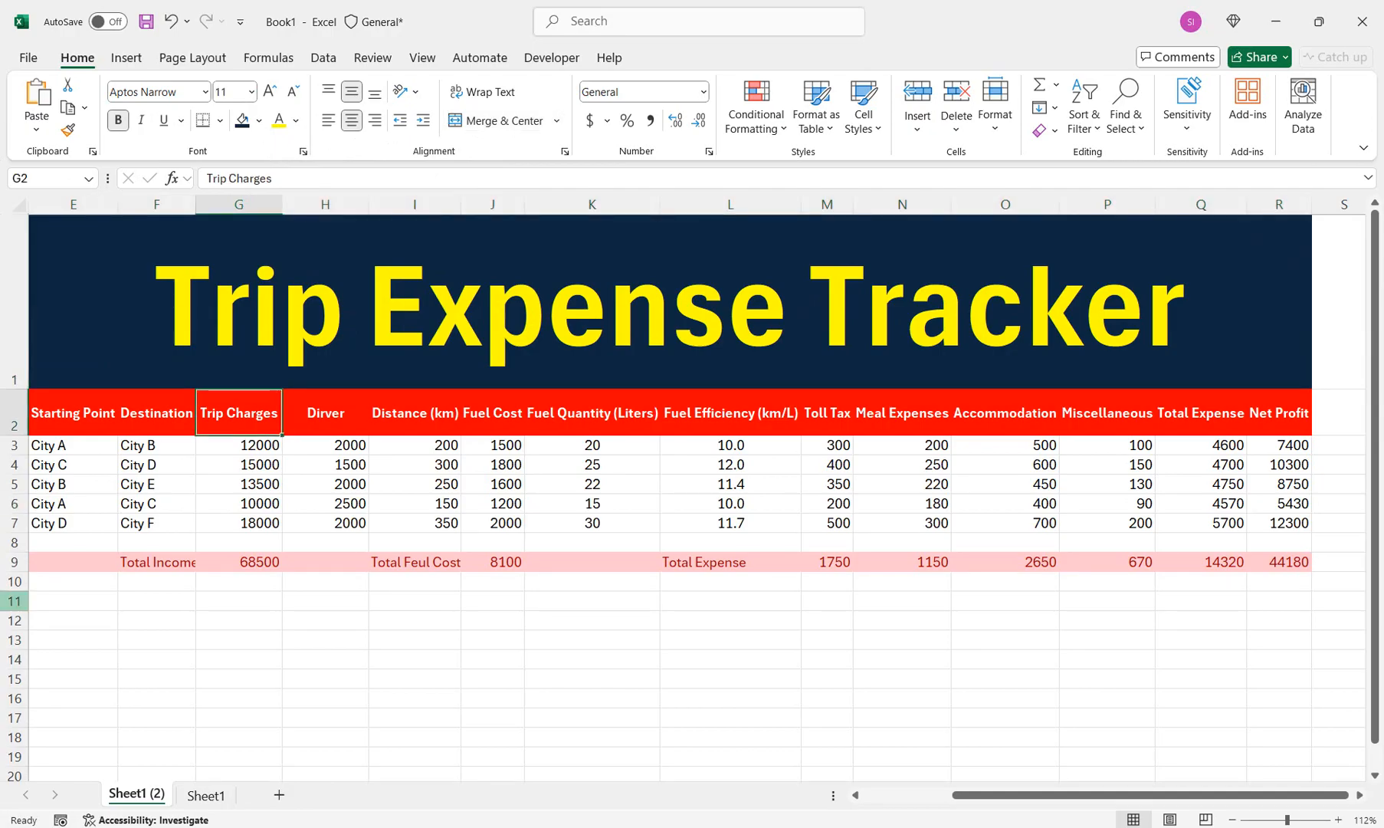
- Make the totals row 9 taller and fit the width of the Destination column to its contents
drag(15, 571, 15, 584)
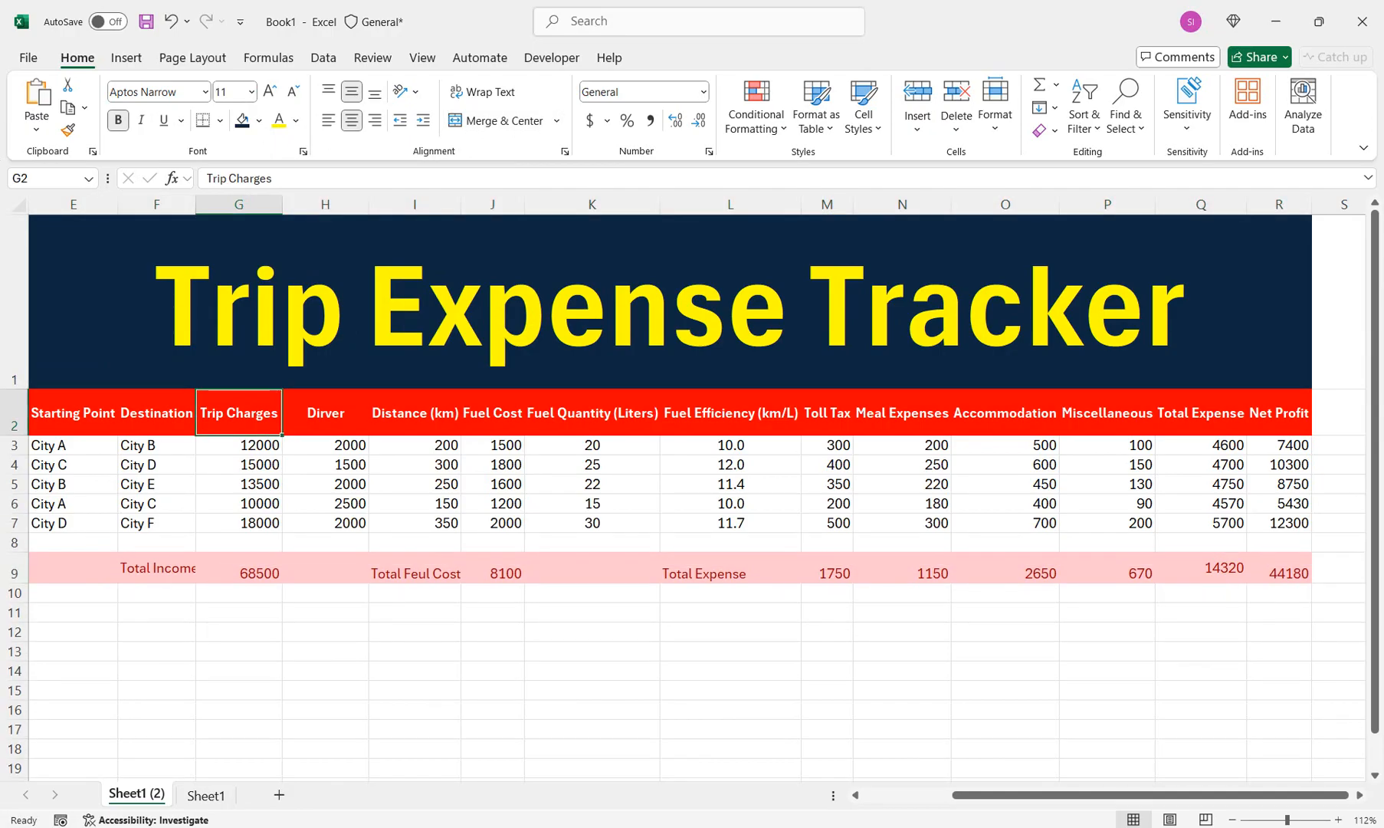
double_click(196, 205)
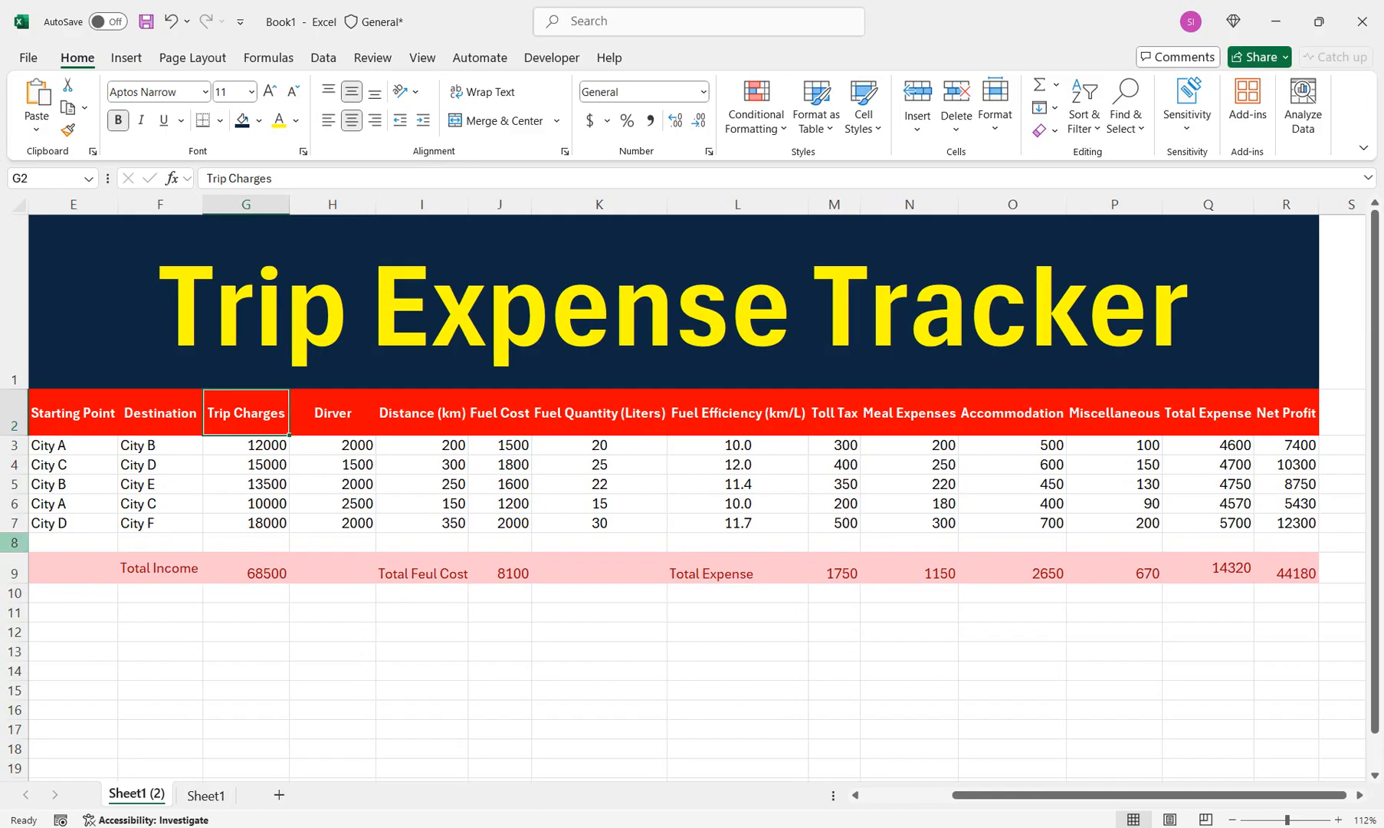
- Insert six blank rows between the last trip and the totals row
click(14, 542)
right_click(14, 542)
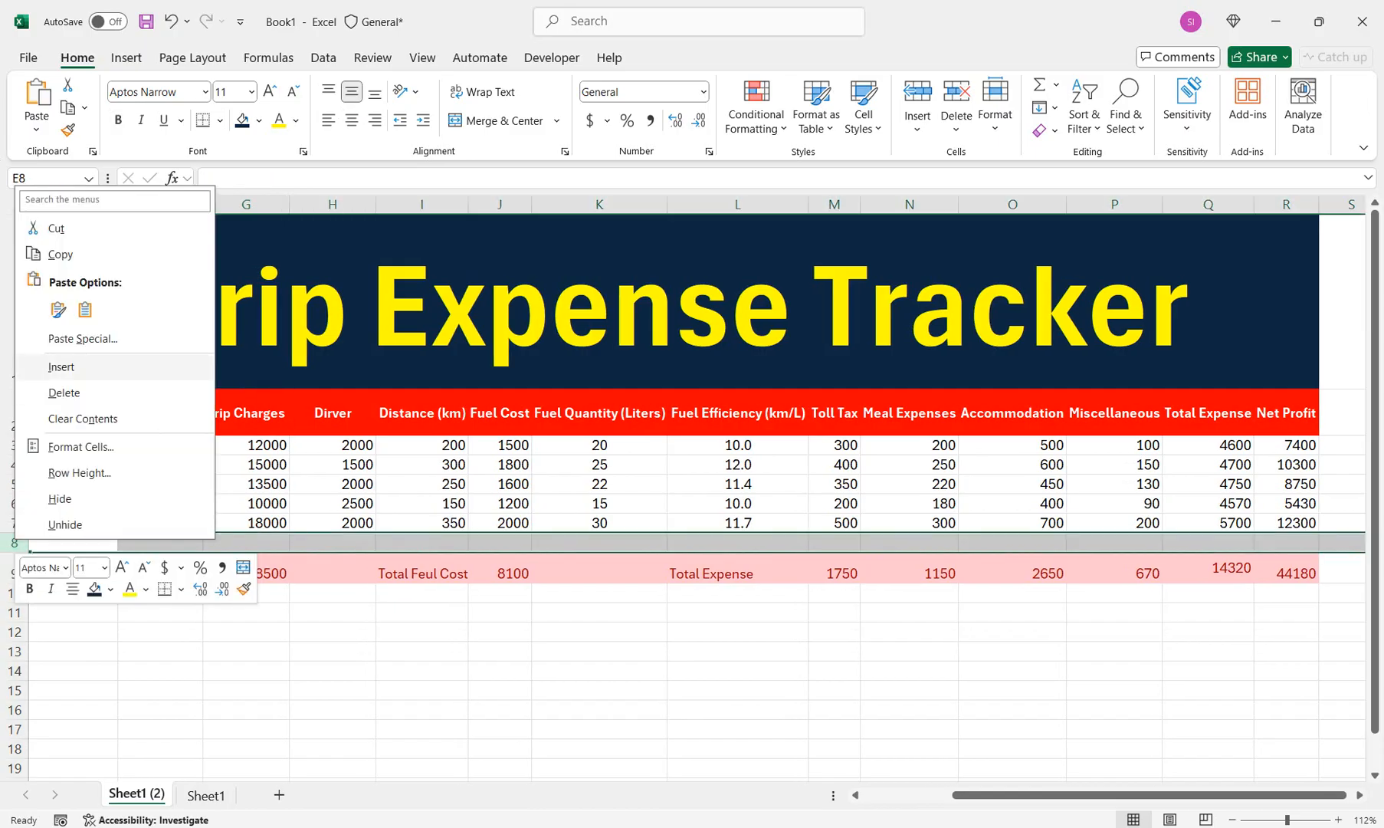
click(62, 368)
click(15, 562)
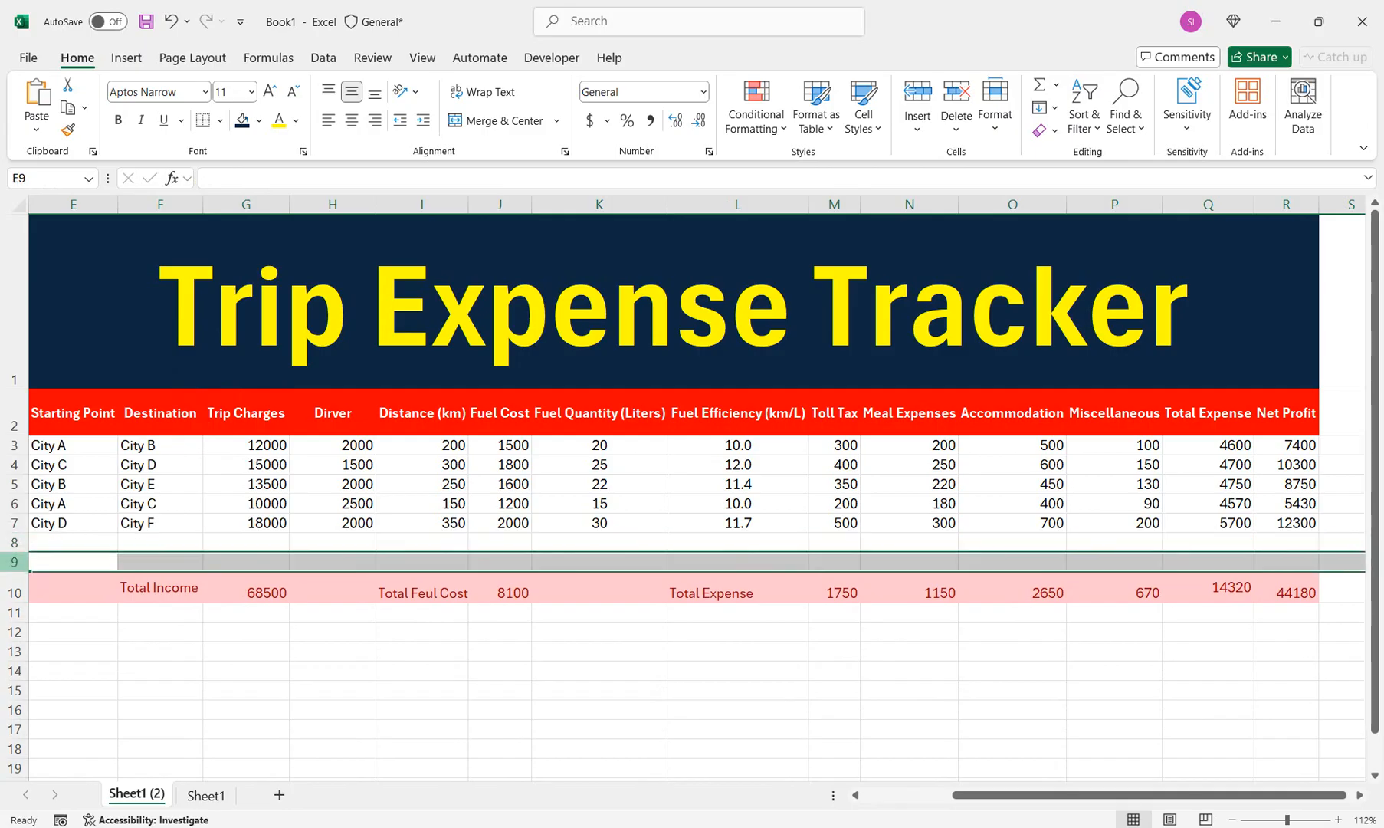
key(F4)
key(F4)
key(F4)
key(F4)
key(F4)
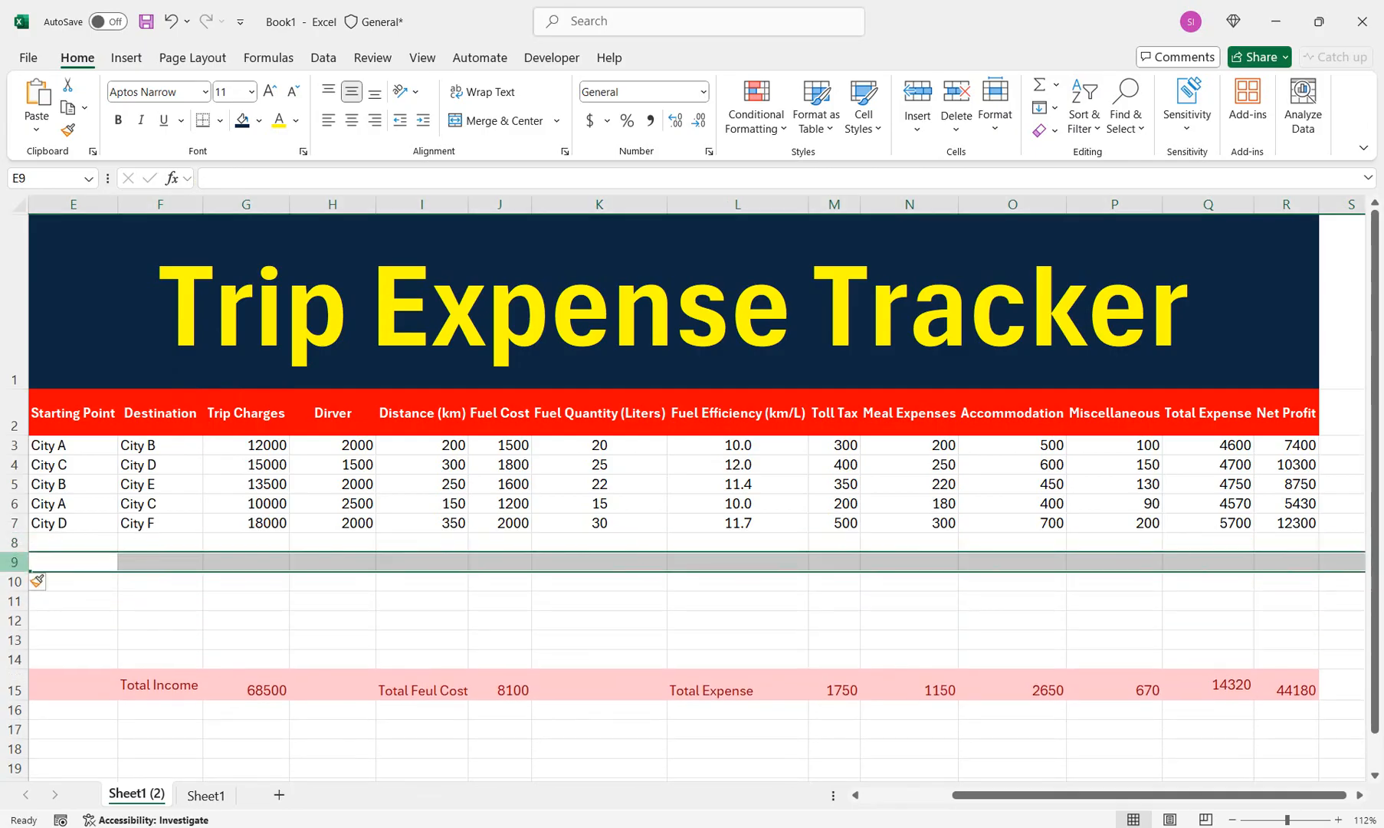
- Check the Trip Charges total's formula and try to extend the Fuel Cost total's range down to row 14
double_click(267, 689)
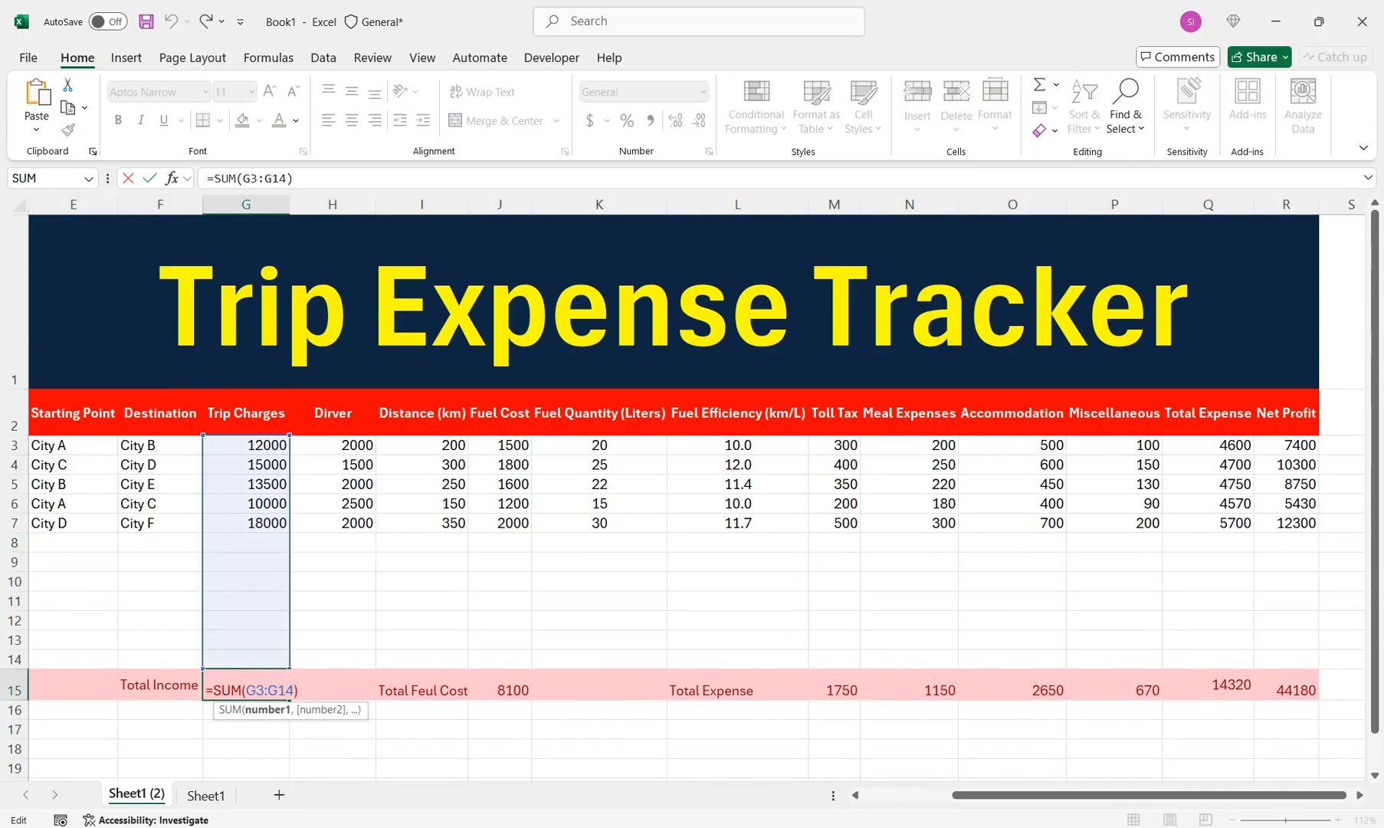
key(Return)
double_click(512, 689)
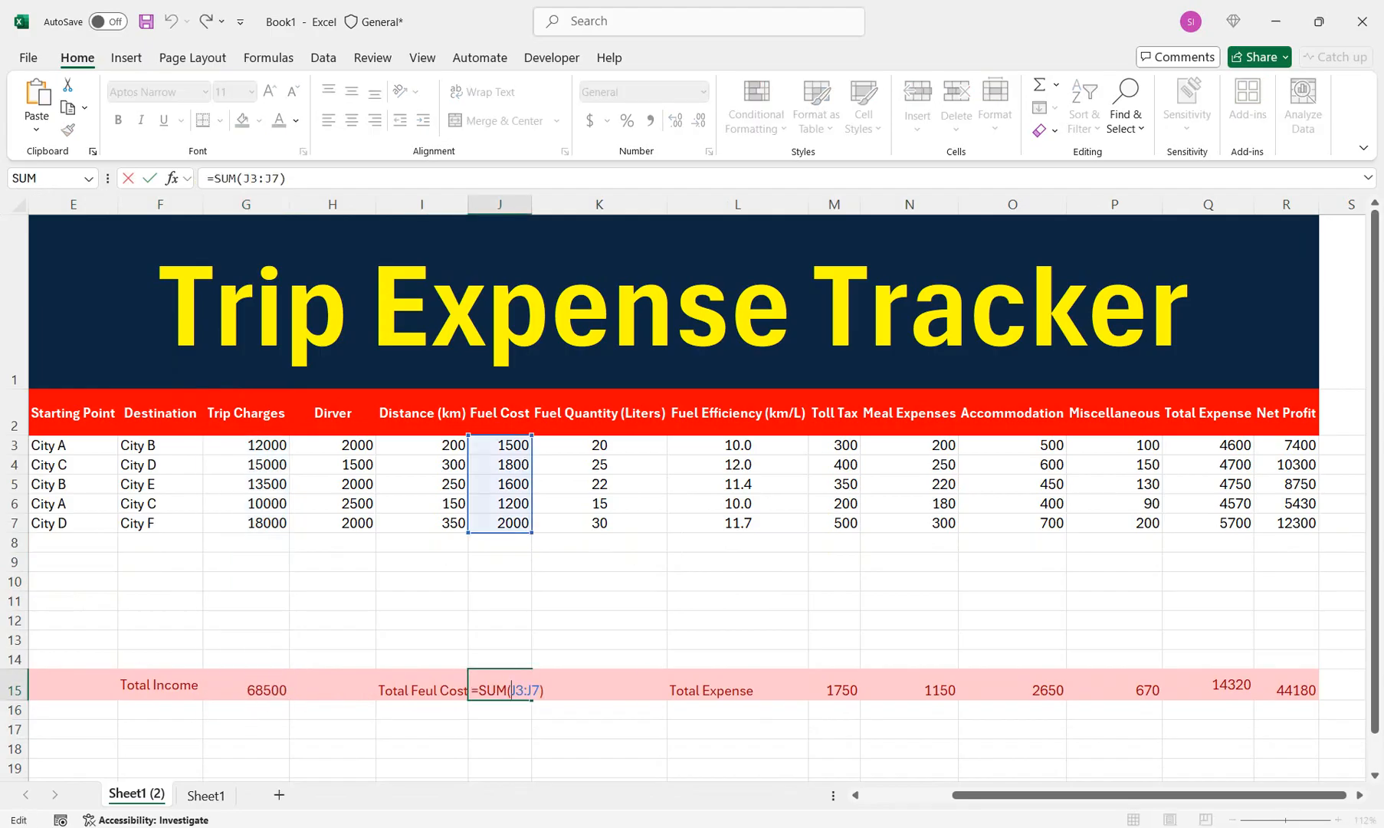
drag(500, 445, 500, 659)
key(Return)
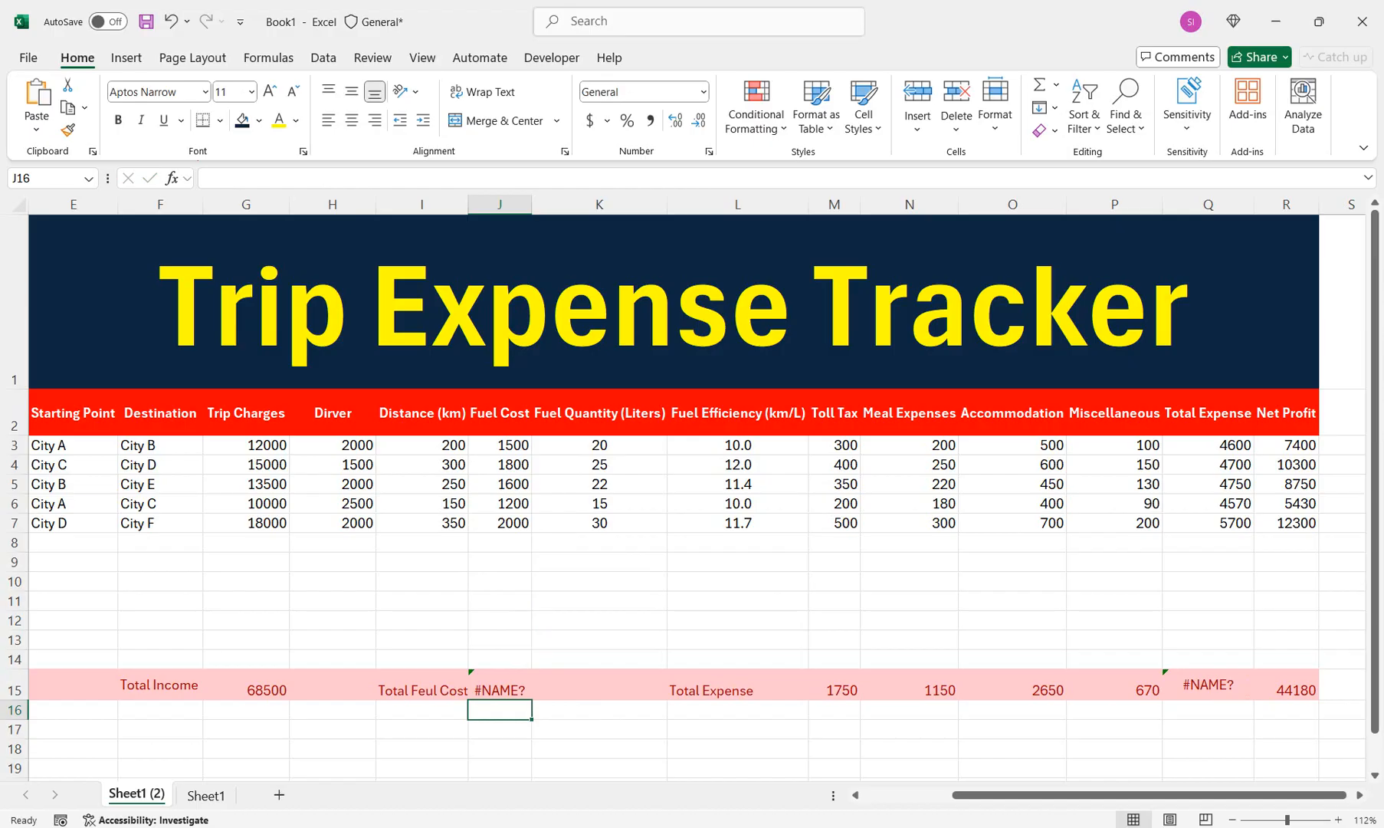
- Correct the Fuel Cost total in the totals row so its SUM formula covers only the range J3:J14
double_click(507, 690)
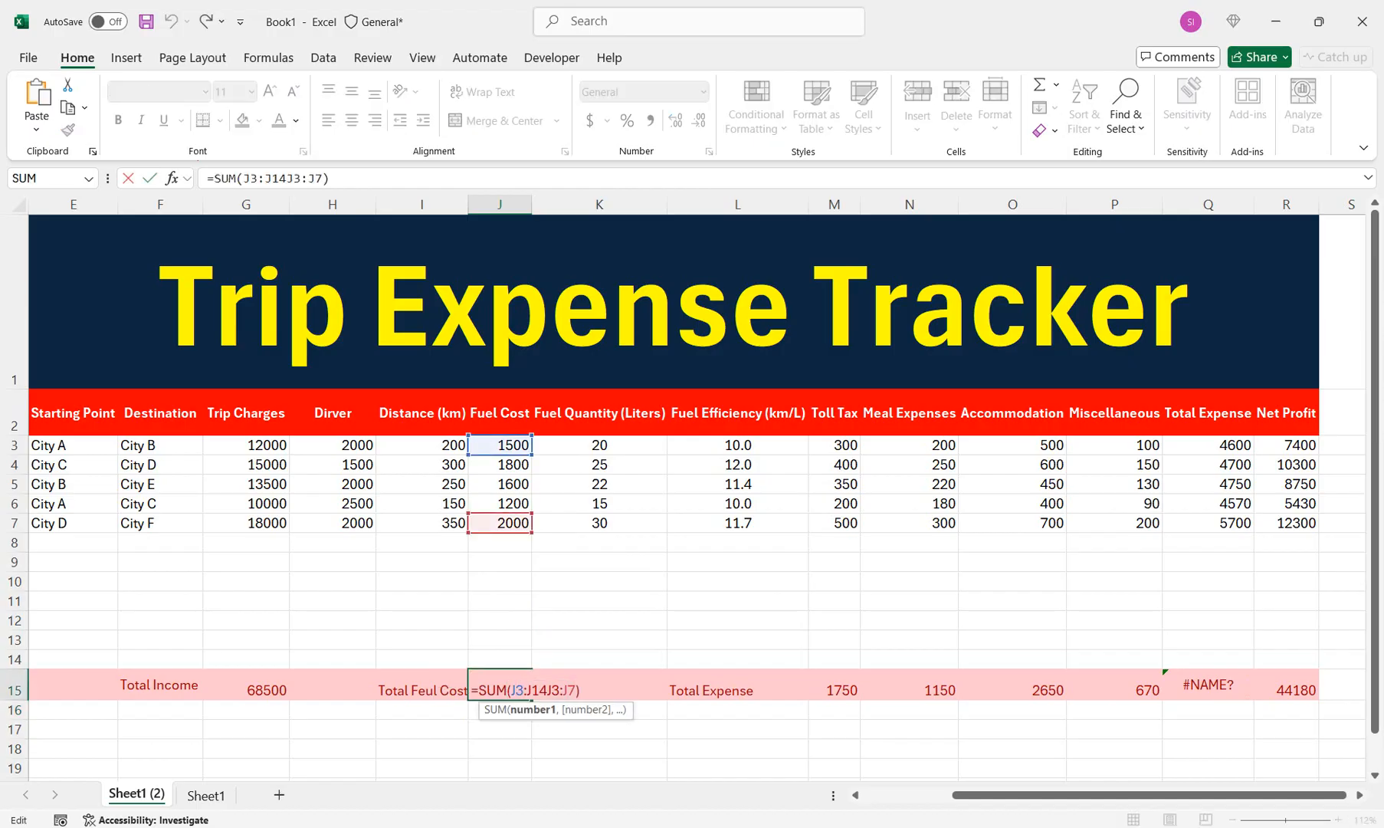
drag(576, 690, 539, 690)
key(BackSpace)
key(BackSpace)
key(BackSpace)
key(BackSpace)
key(BackSpace)
key(BackSpace)
key(BackSpace)
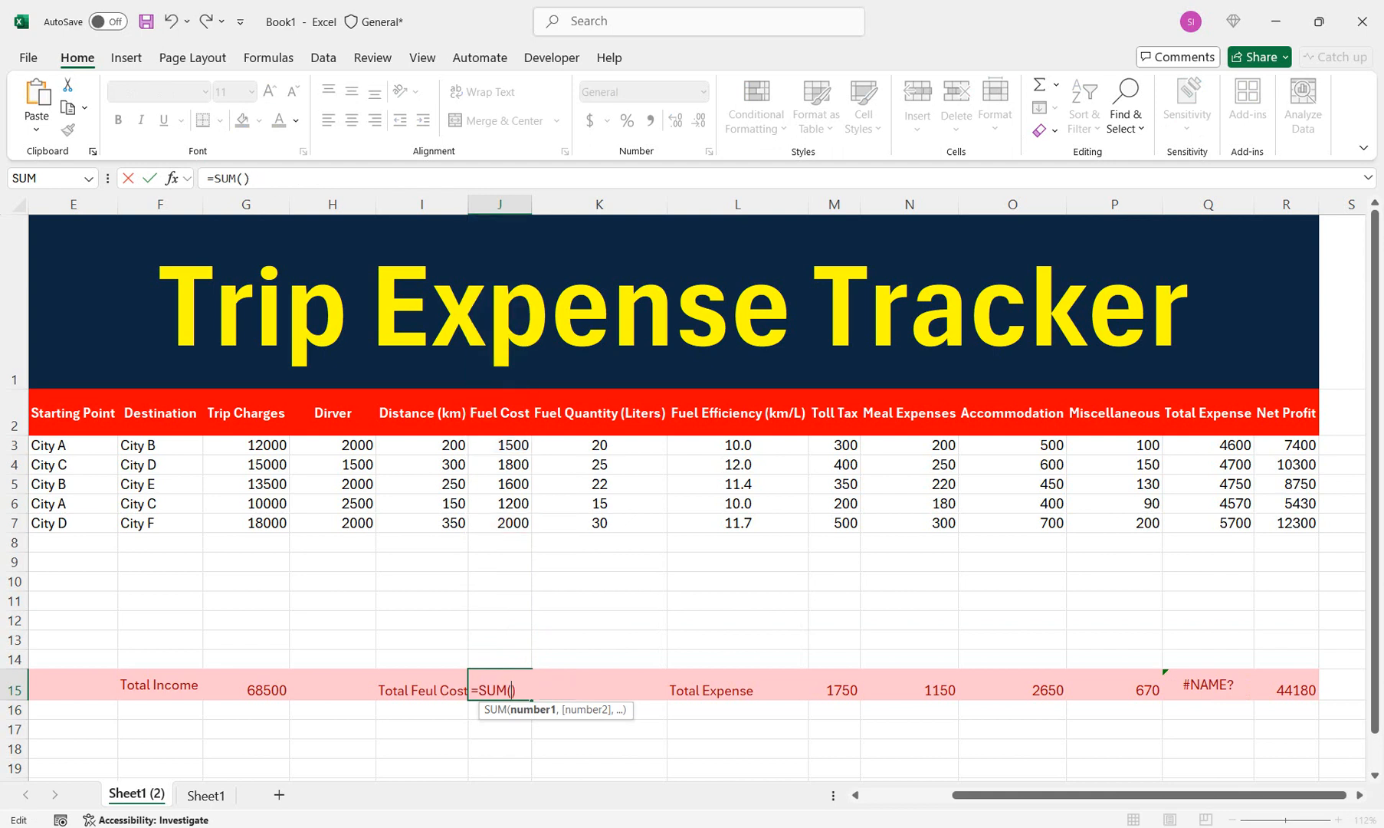
drag(500, 445, 500, 659)
key(Return)
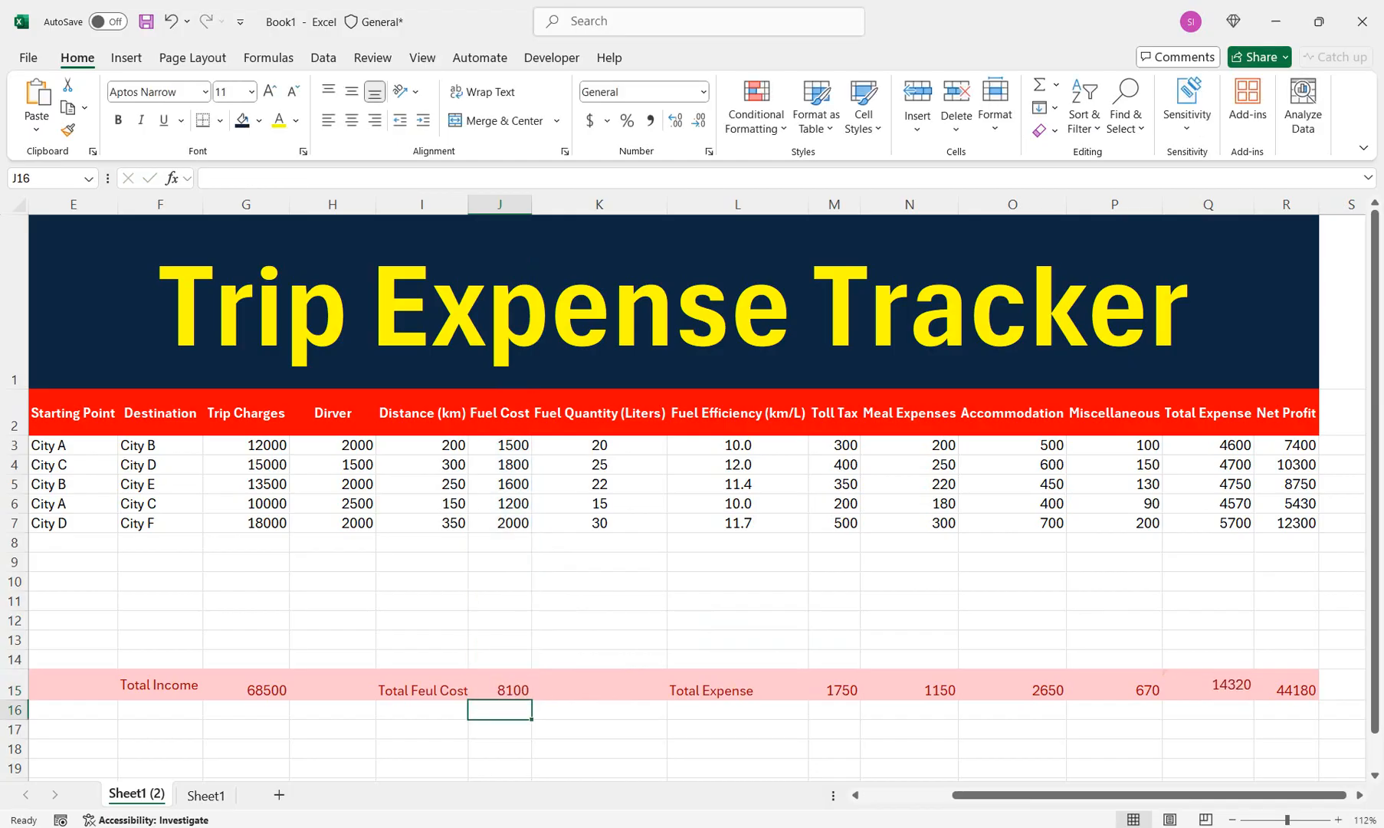
- Total the Toll Tax column with =SUM(M3:M14) and copy the formula across through the Miscellaneous column
double_click(847, 689)
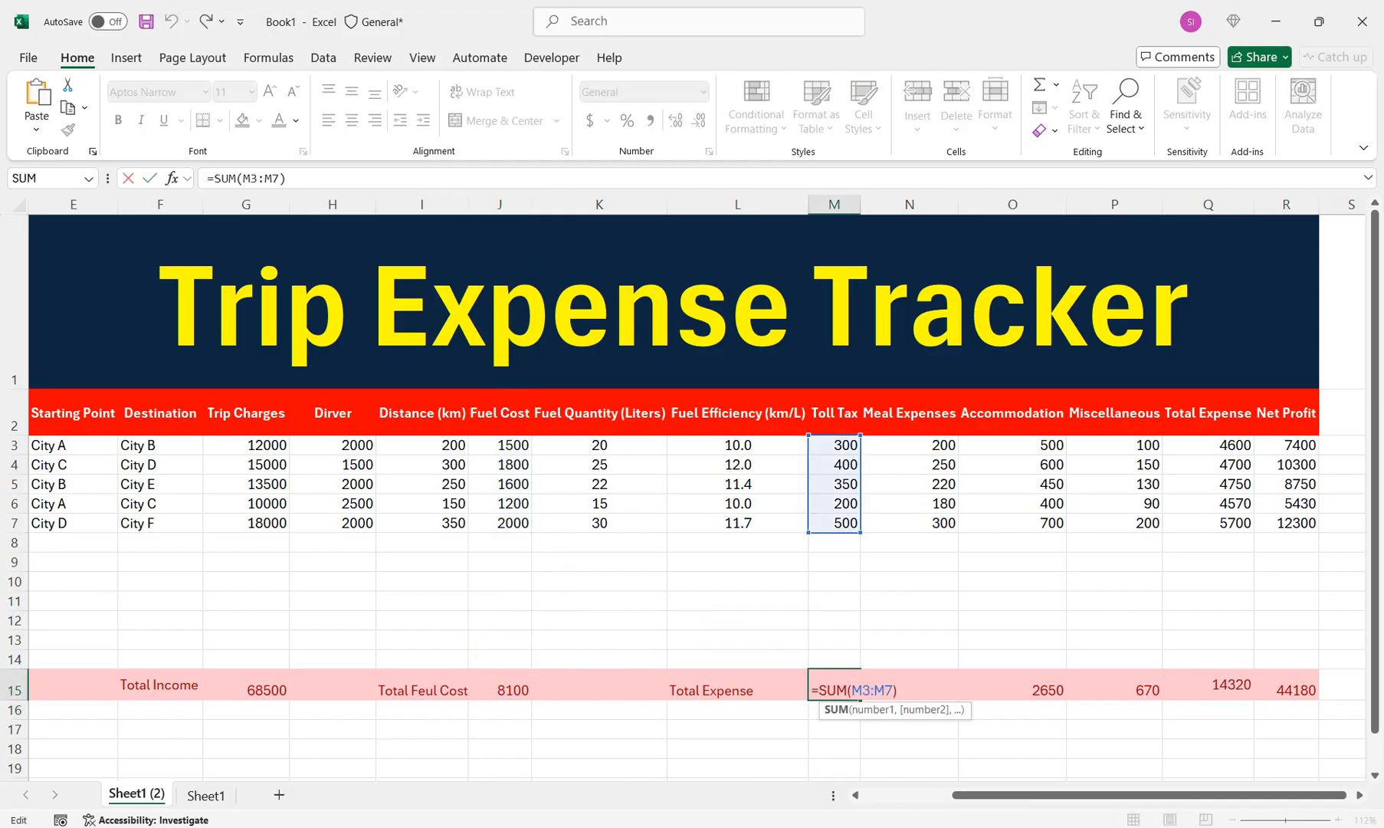
drag(834, 445, 834, 661)
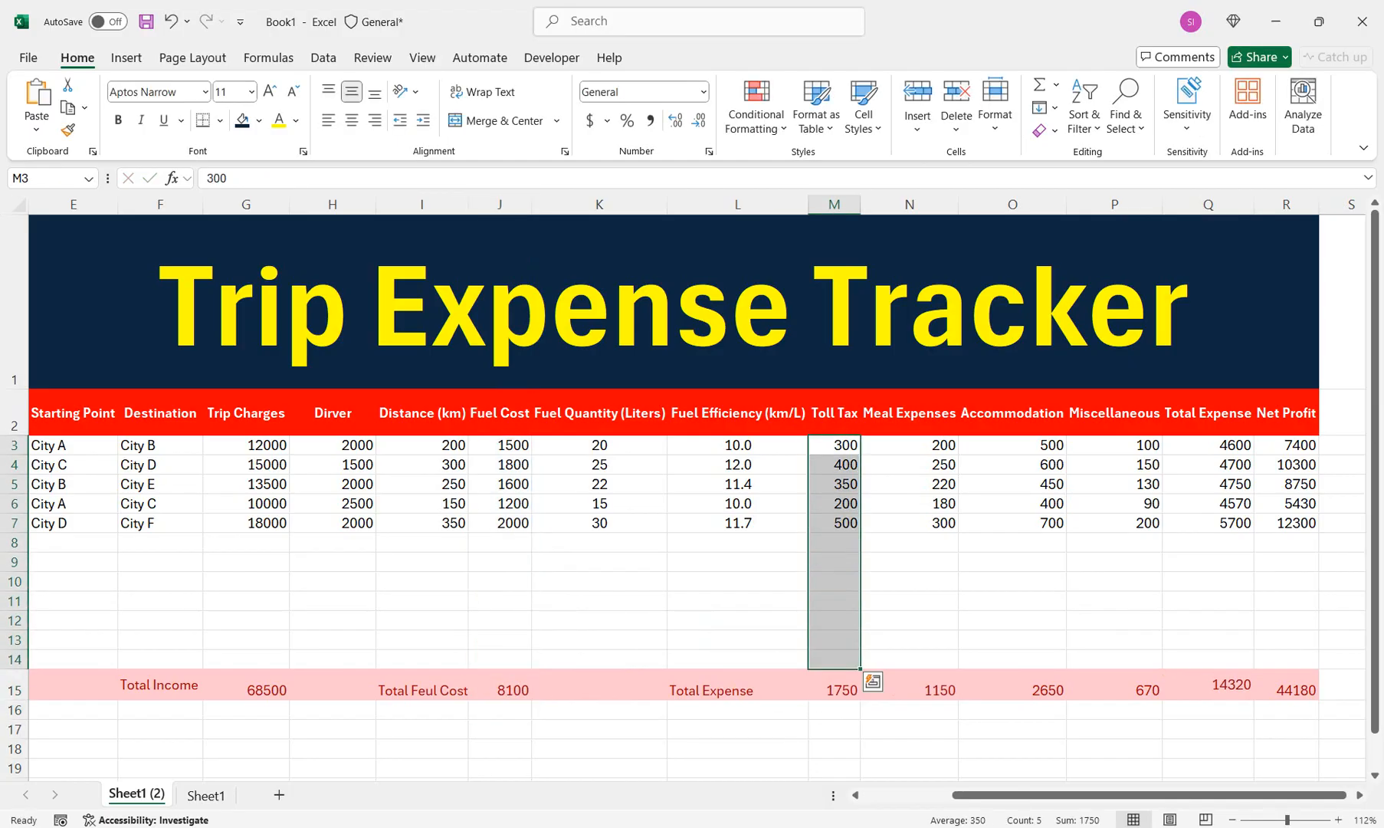
click(834, 687)
key(alt+equal)
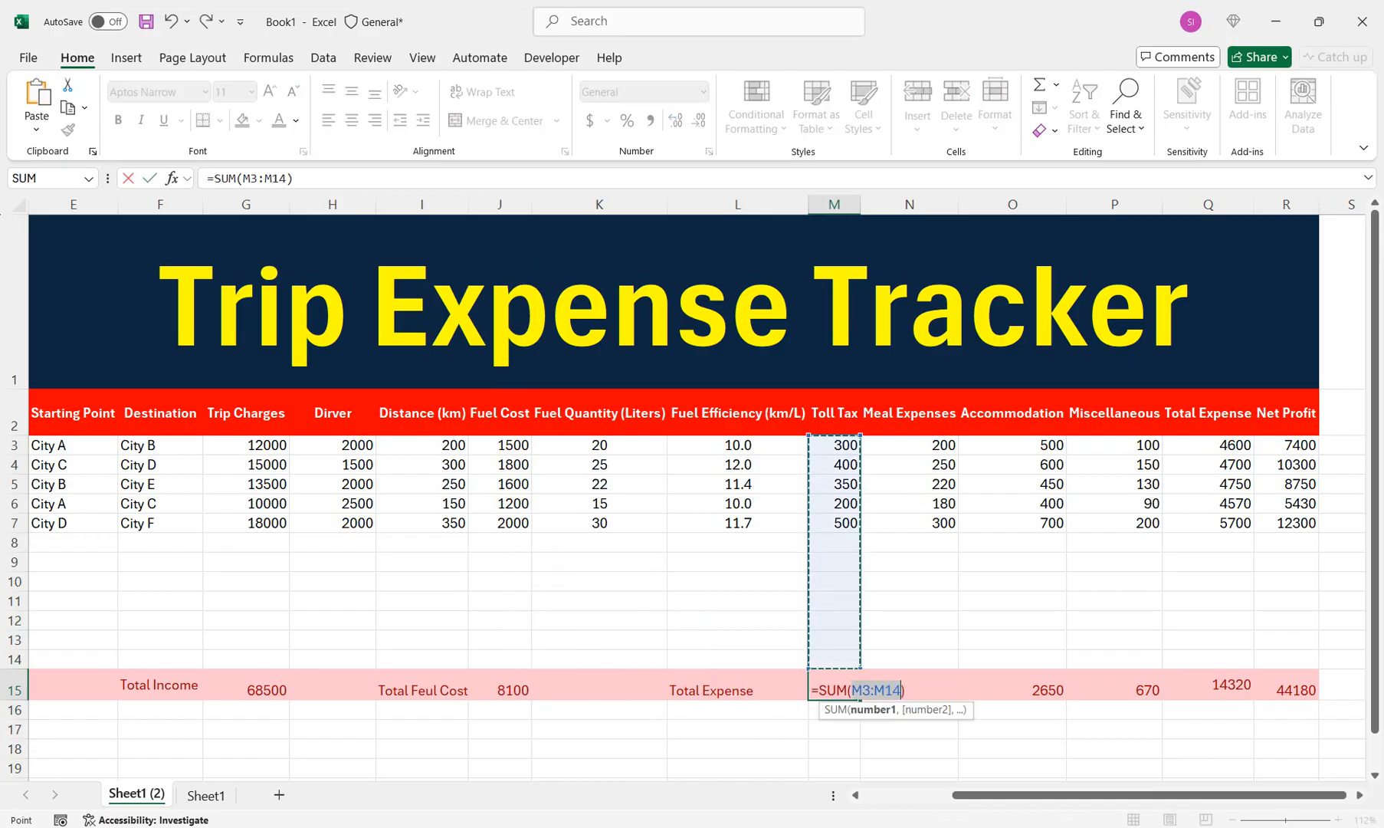
key(Return)
key(Up)
drag(860, 699, 1163, 699)
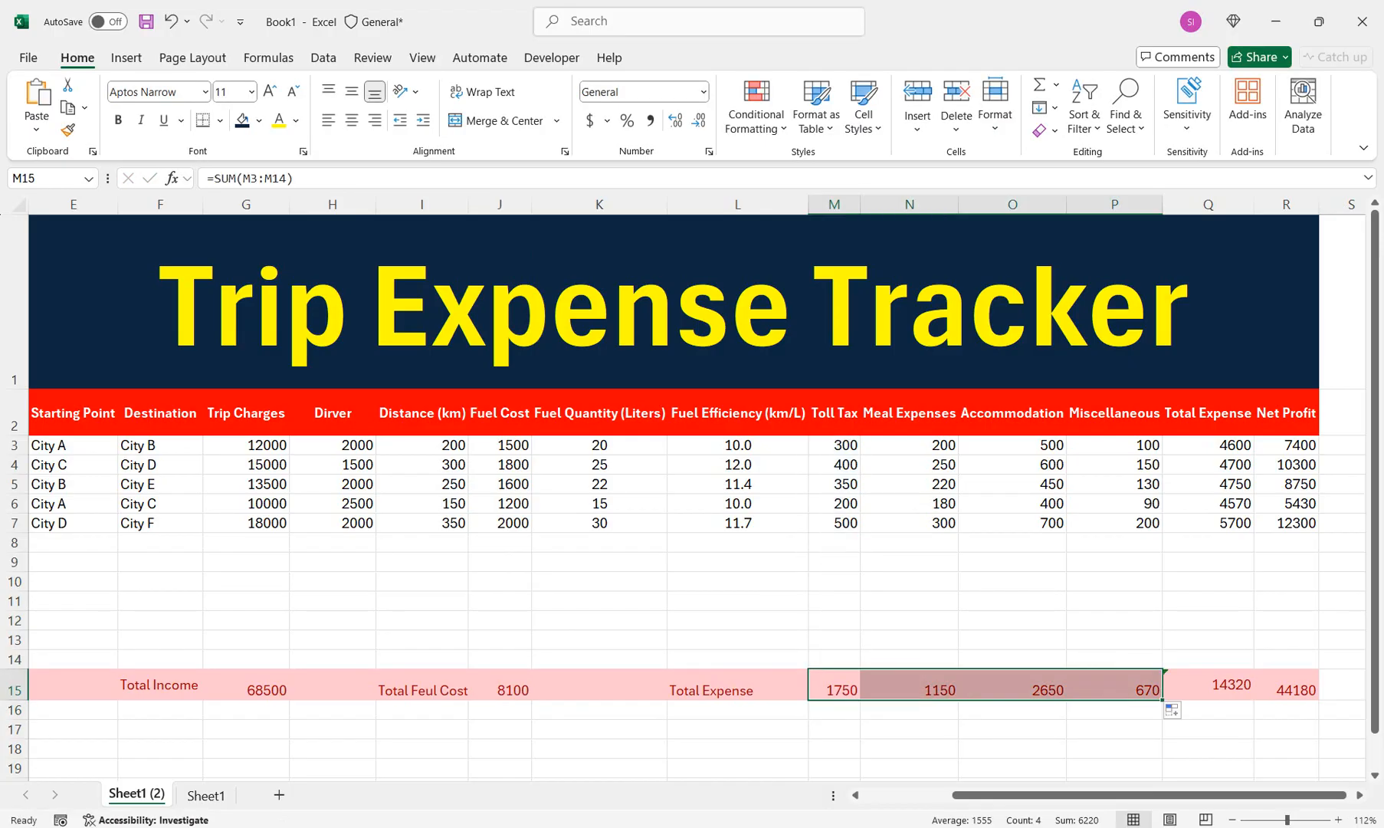
- Replace the Total Expense column's total with the sum of Q3:Q14 and check the Net Profit total's formula
double_click(1209, 685)
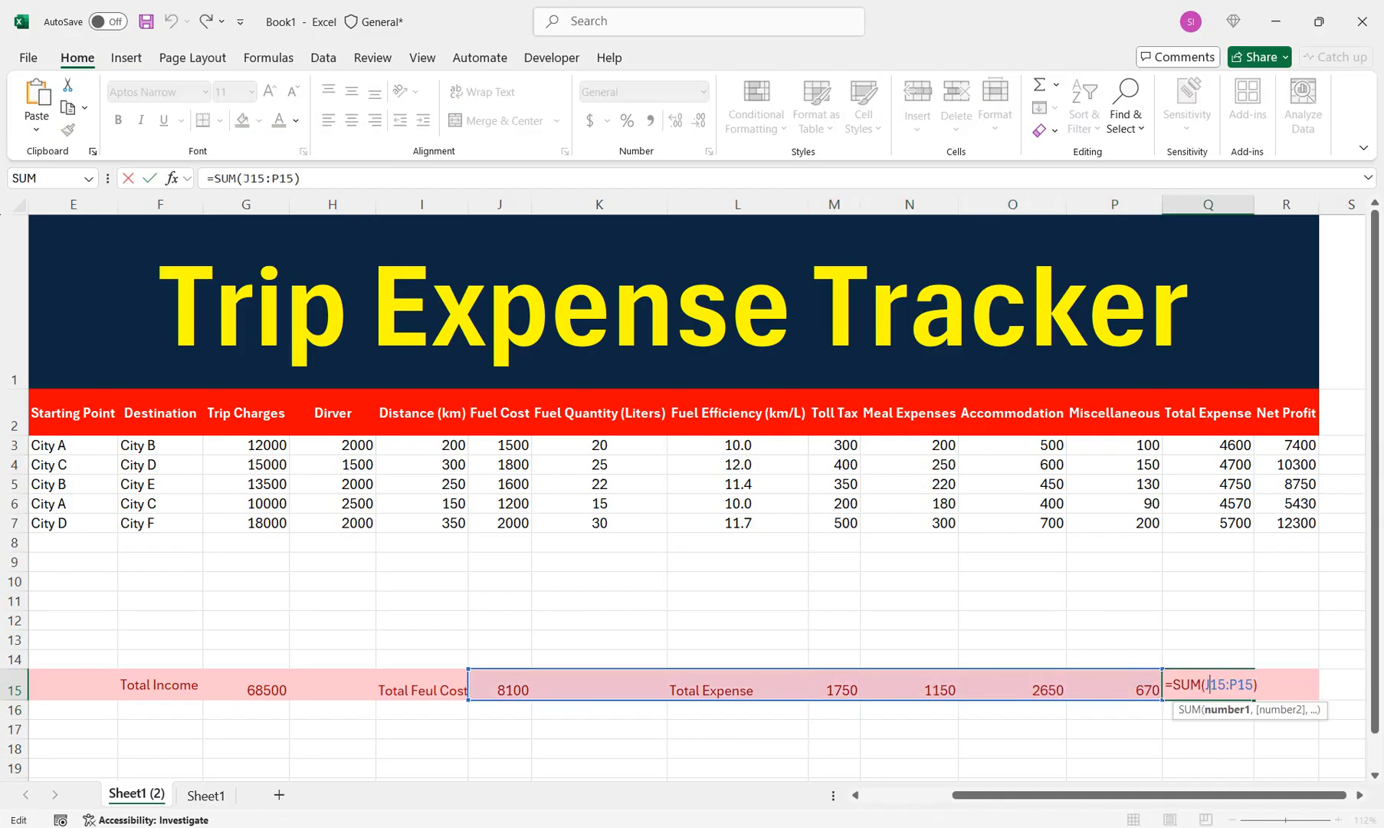
key(Return)
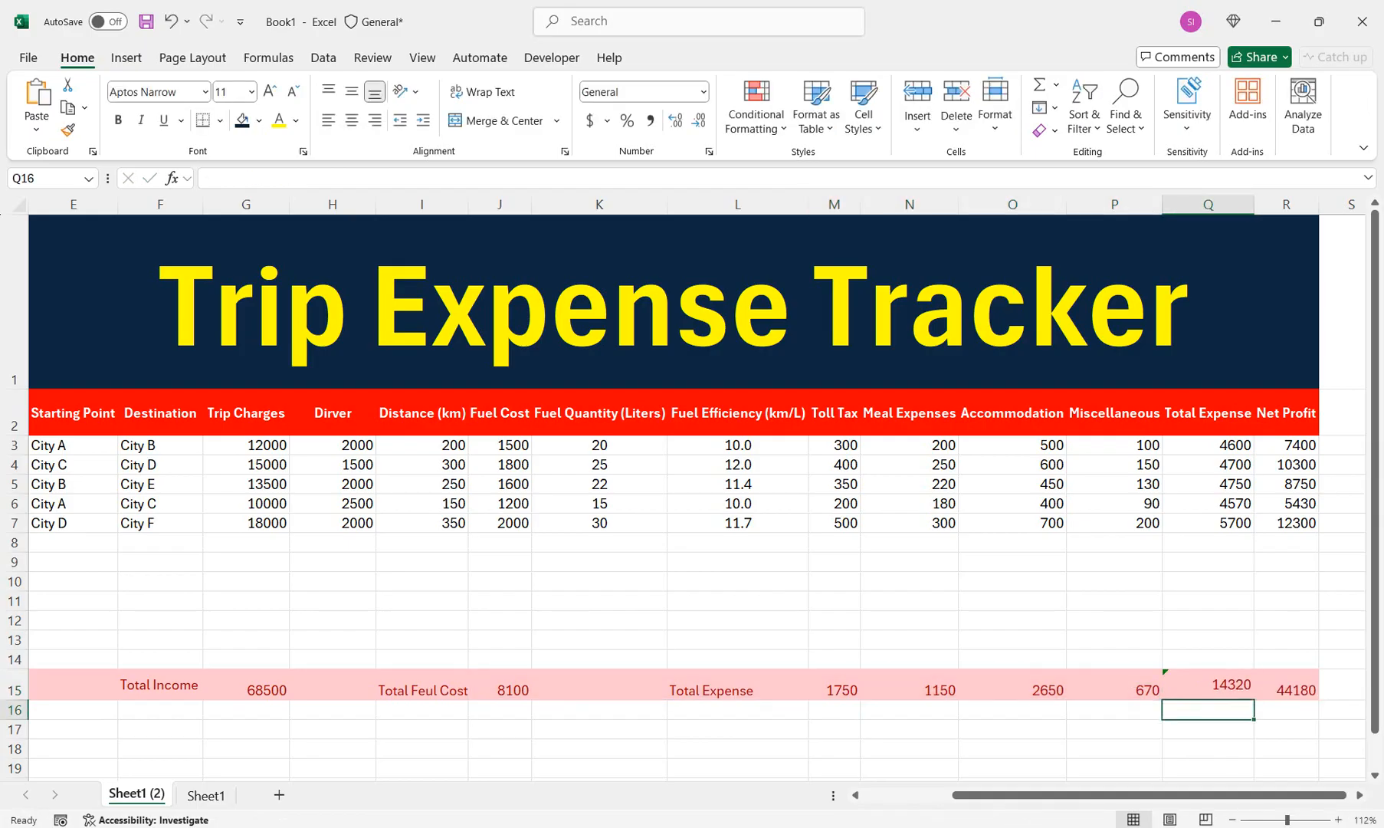
double_click(1192, 685)
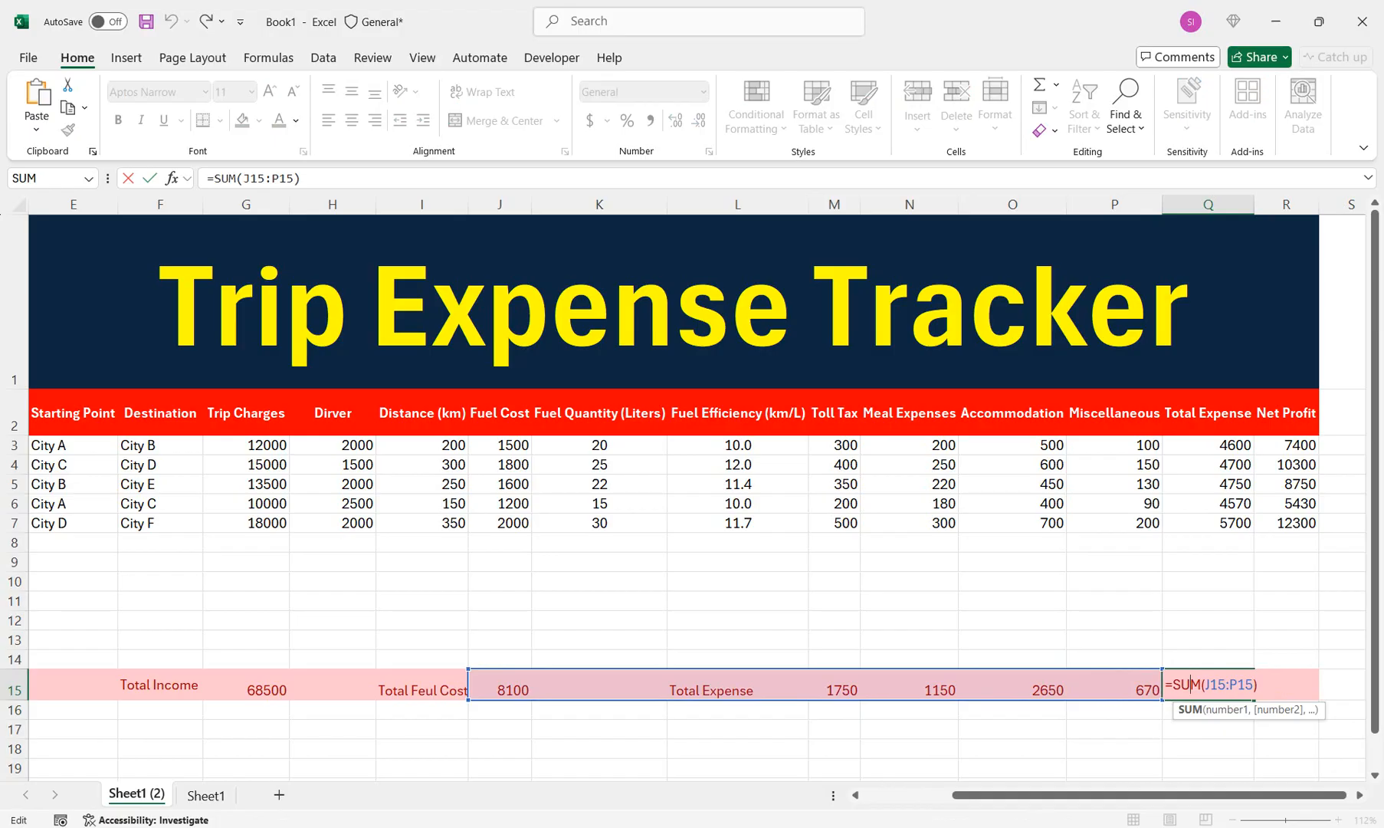
drag(1209, 445, 1209, 524)
click(1209, 685)
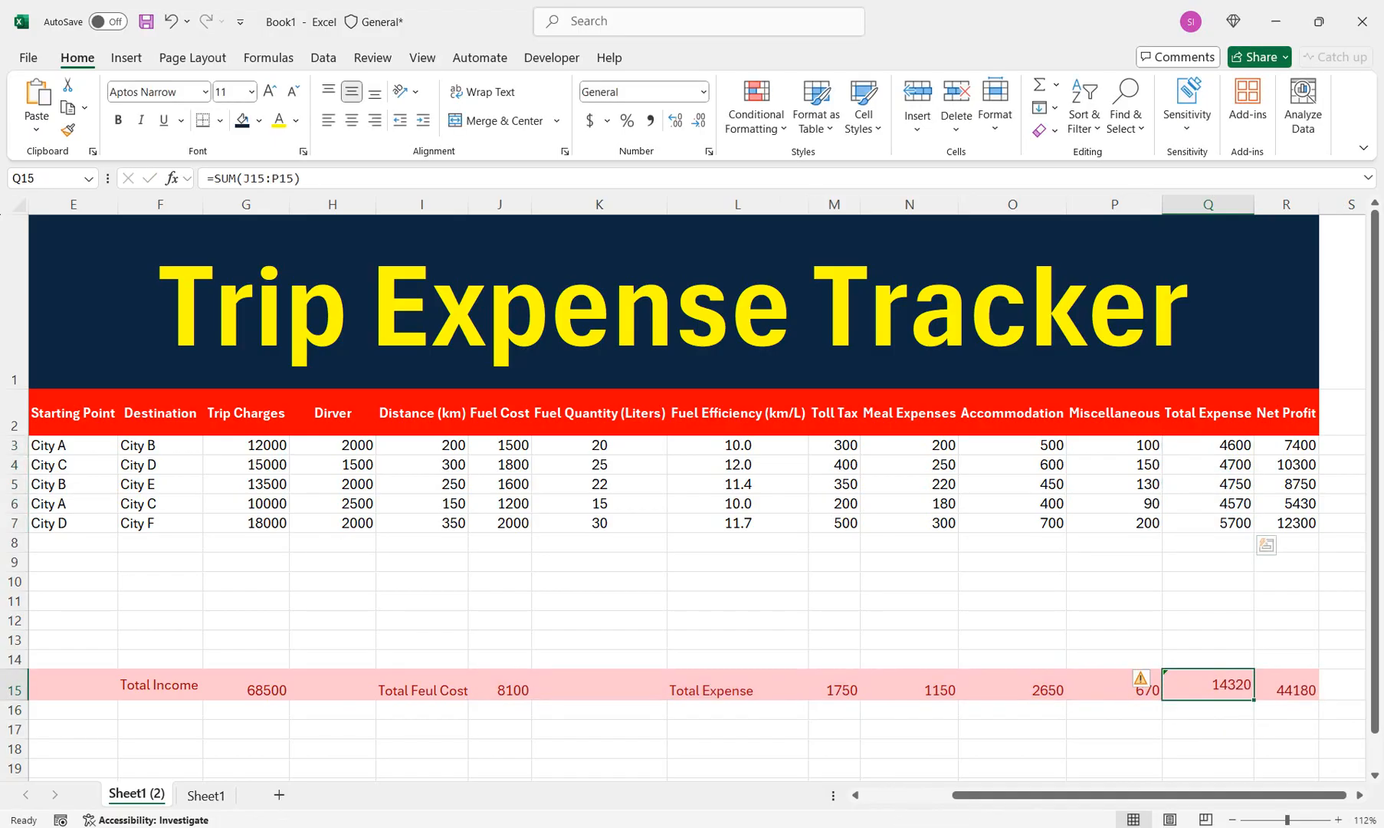
key(alt+=)
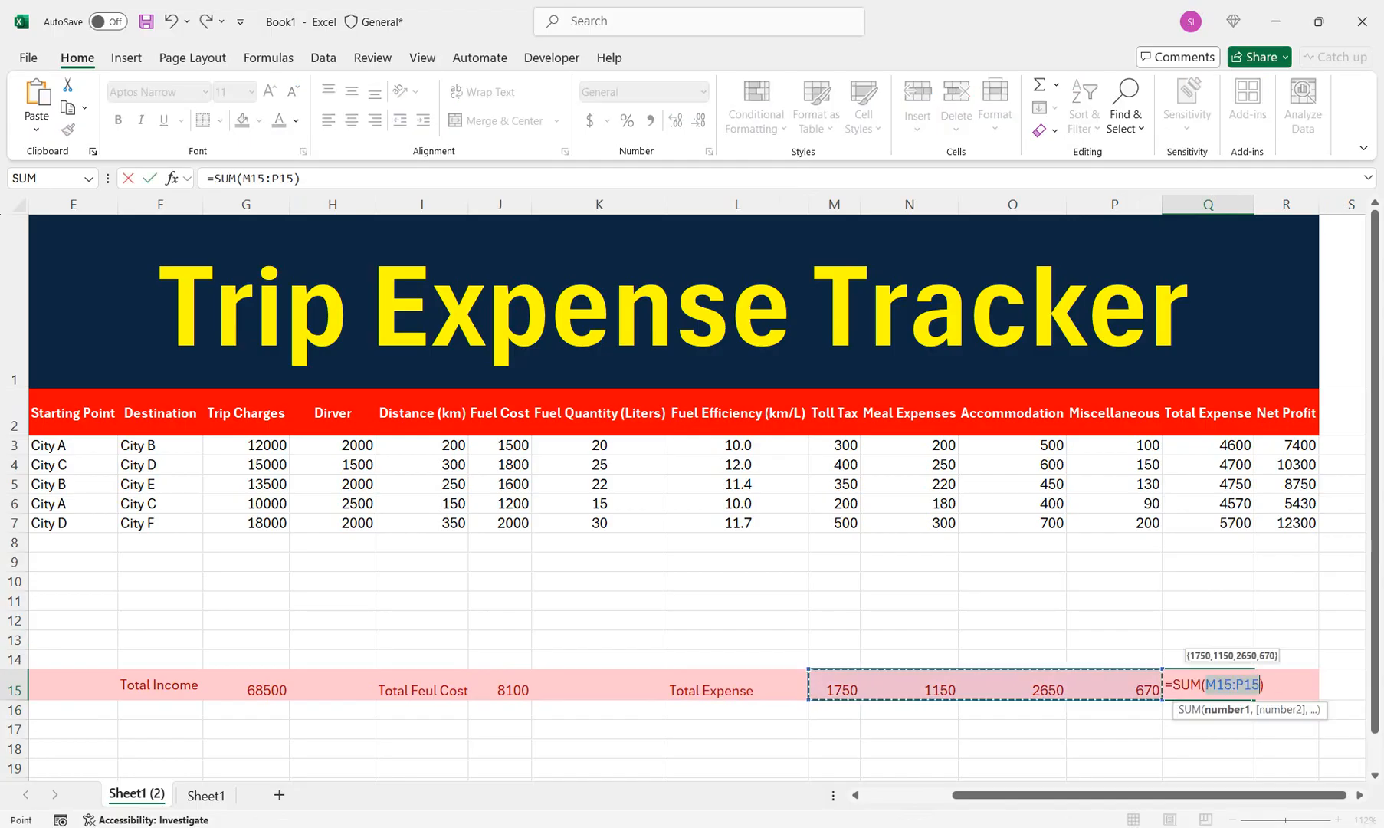
drag(1209, 445, 1209, 659)
key(Return)
double_click(1283, 690)
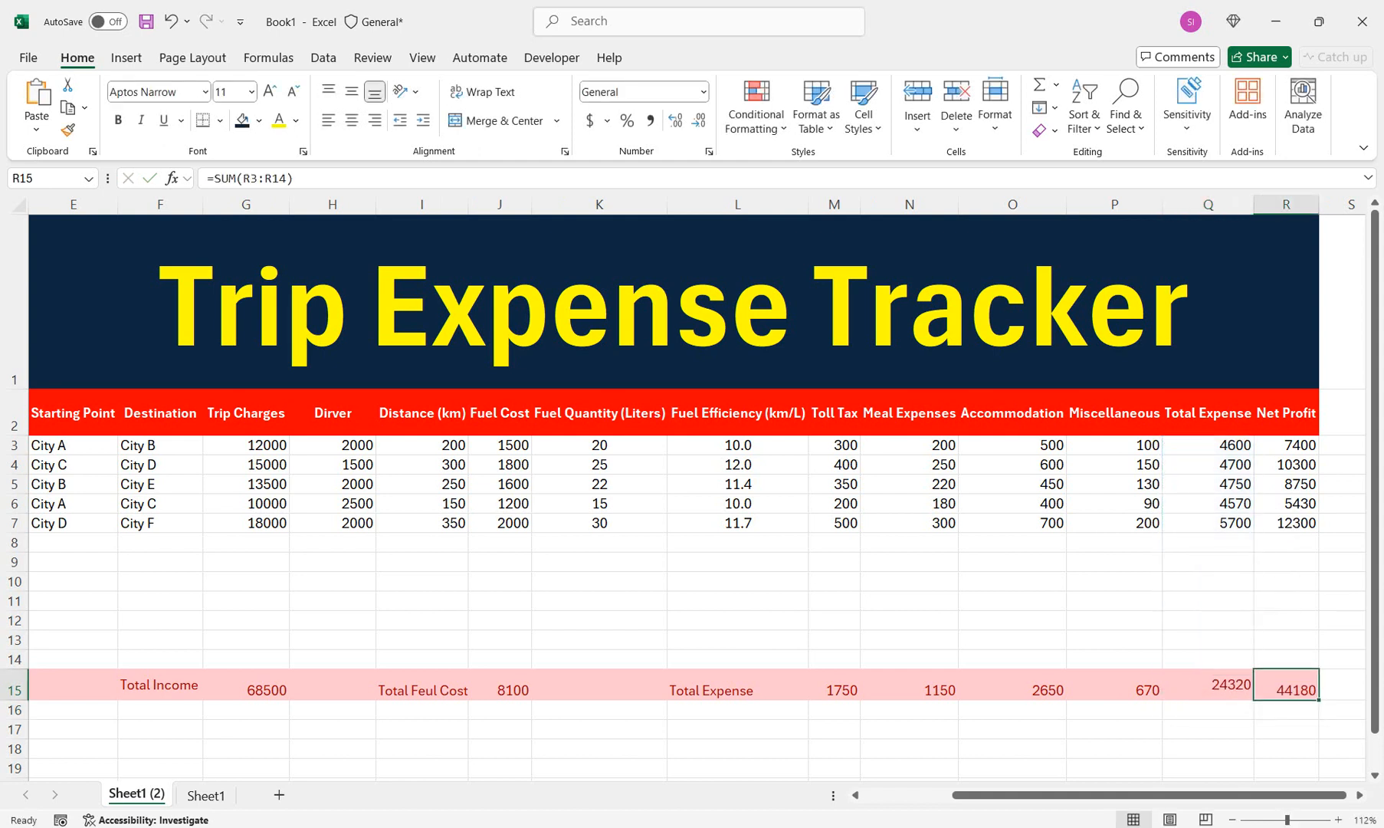
key(Return)
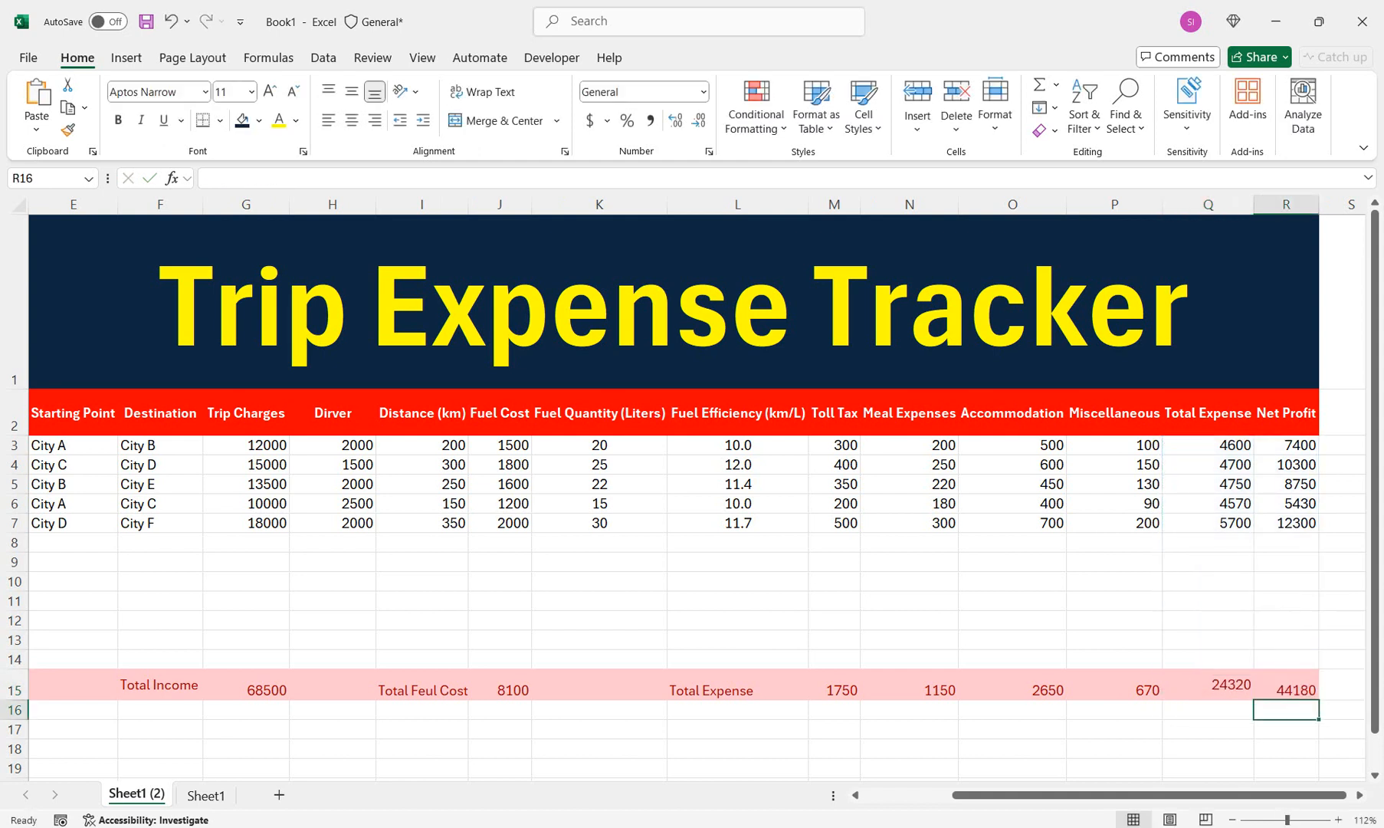
- Center the contents of the totals row vertically from the Starting Point column through the Net Profit column
drag(1287, 688, 74, 688)
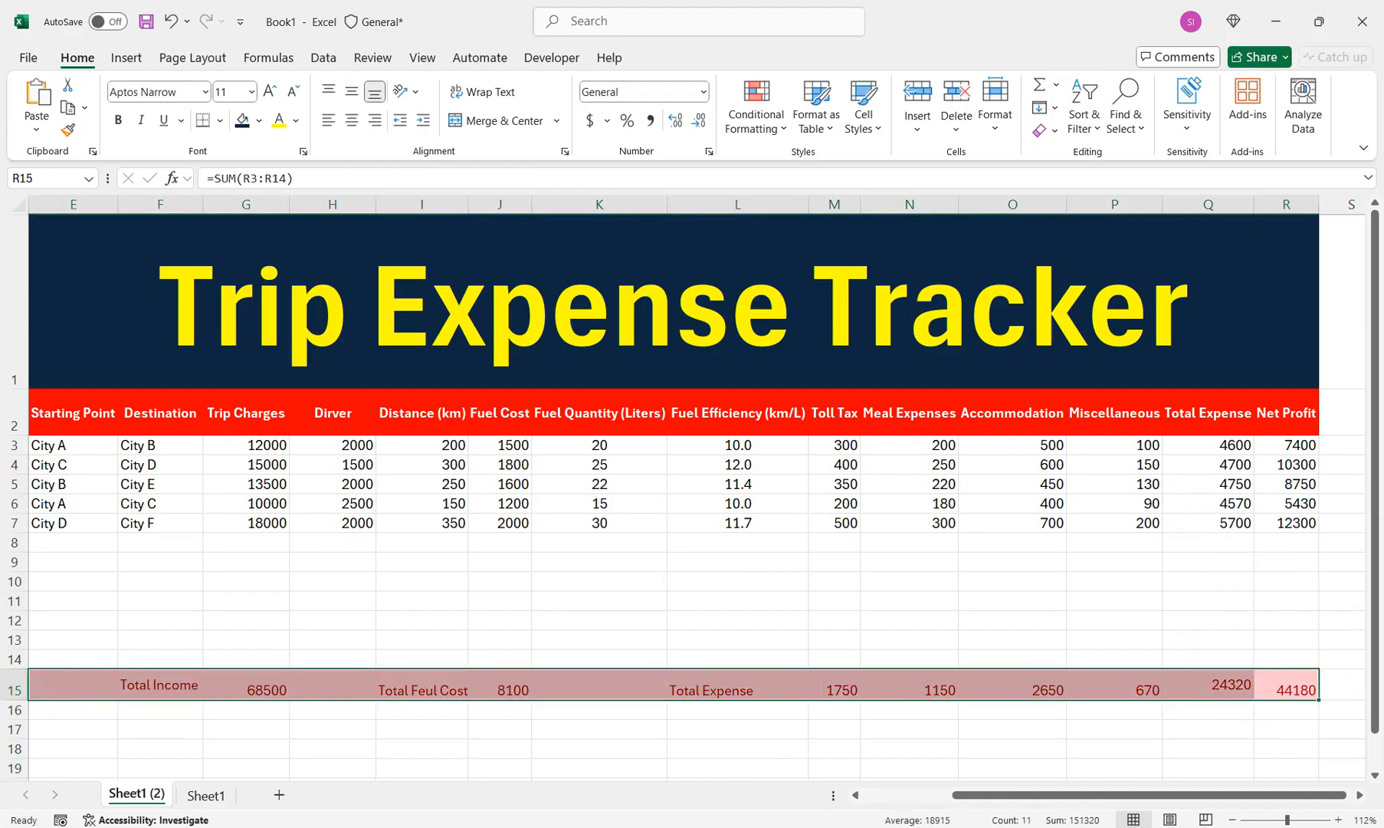
double_click(352, 120)
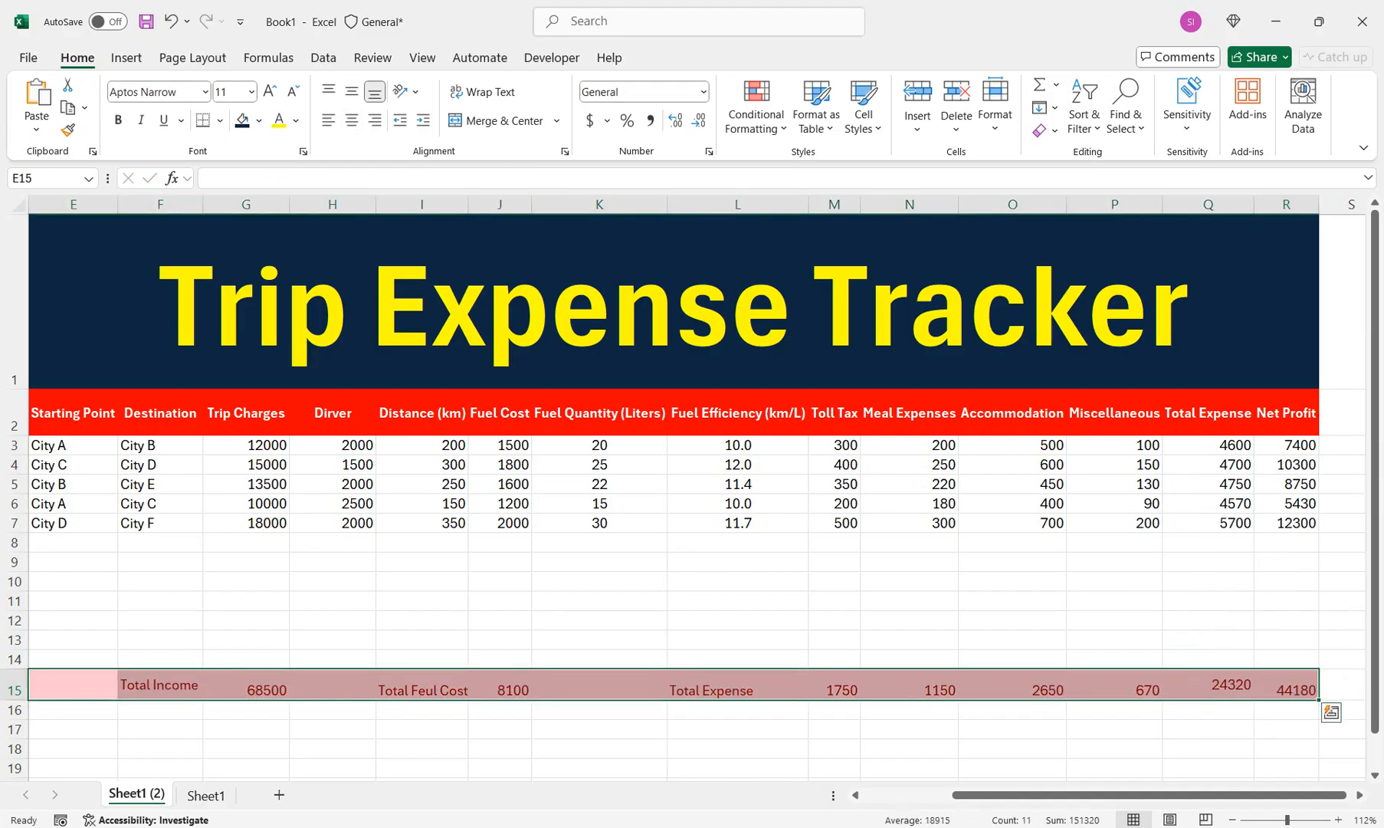
click(352, 91)
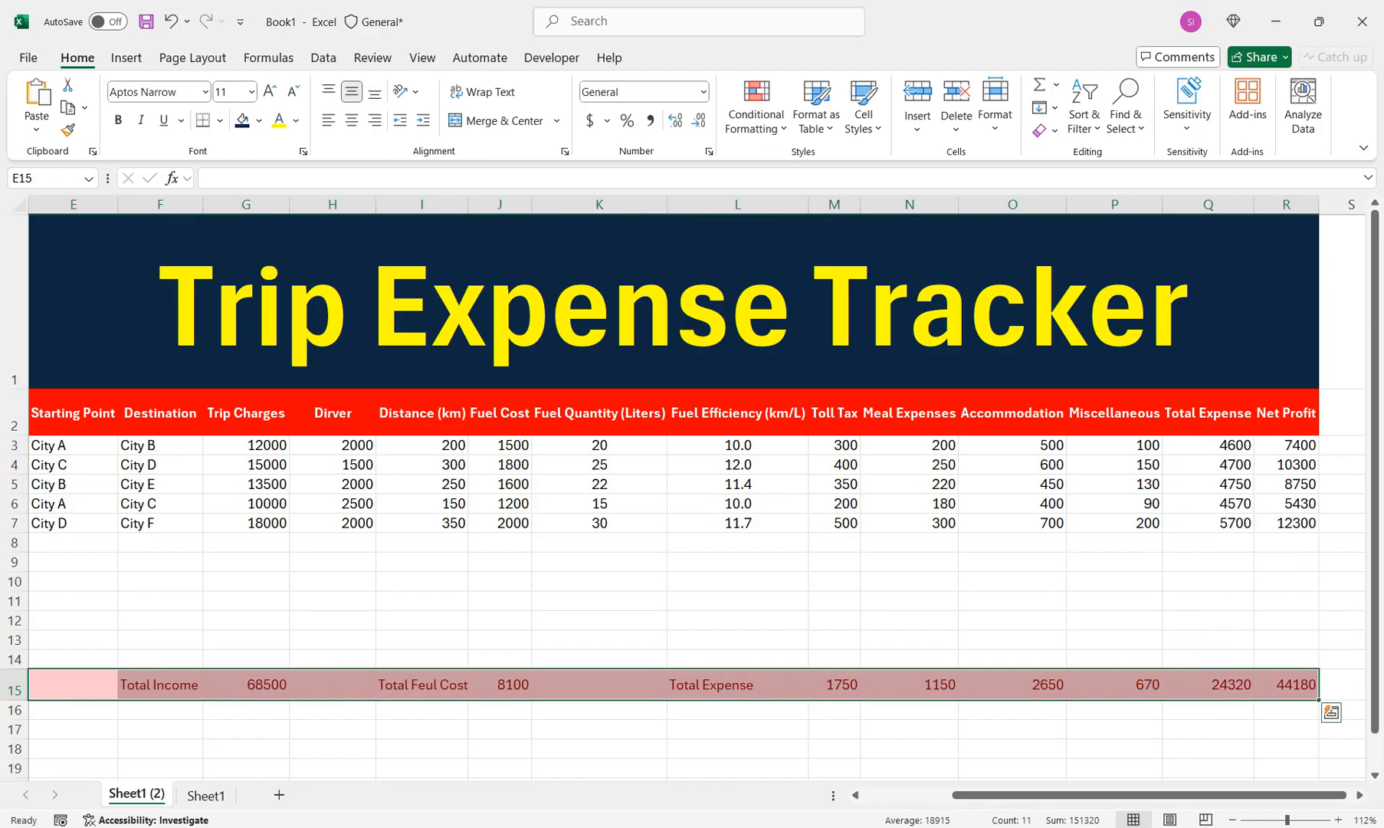
click(246, 484)
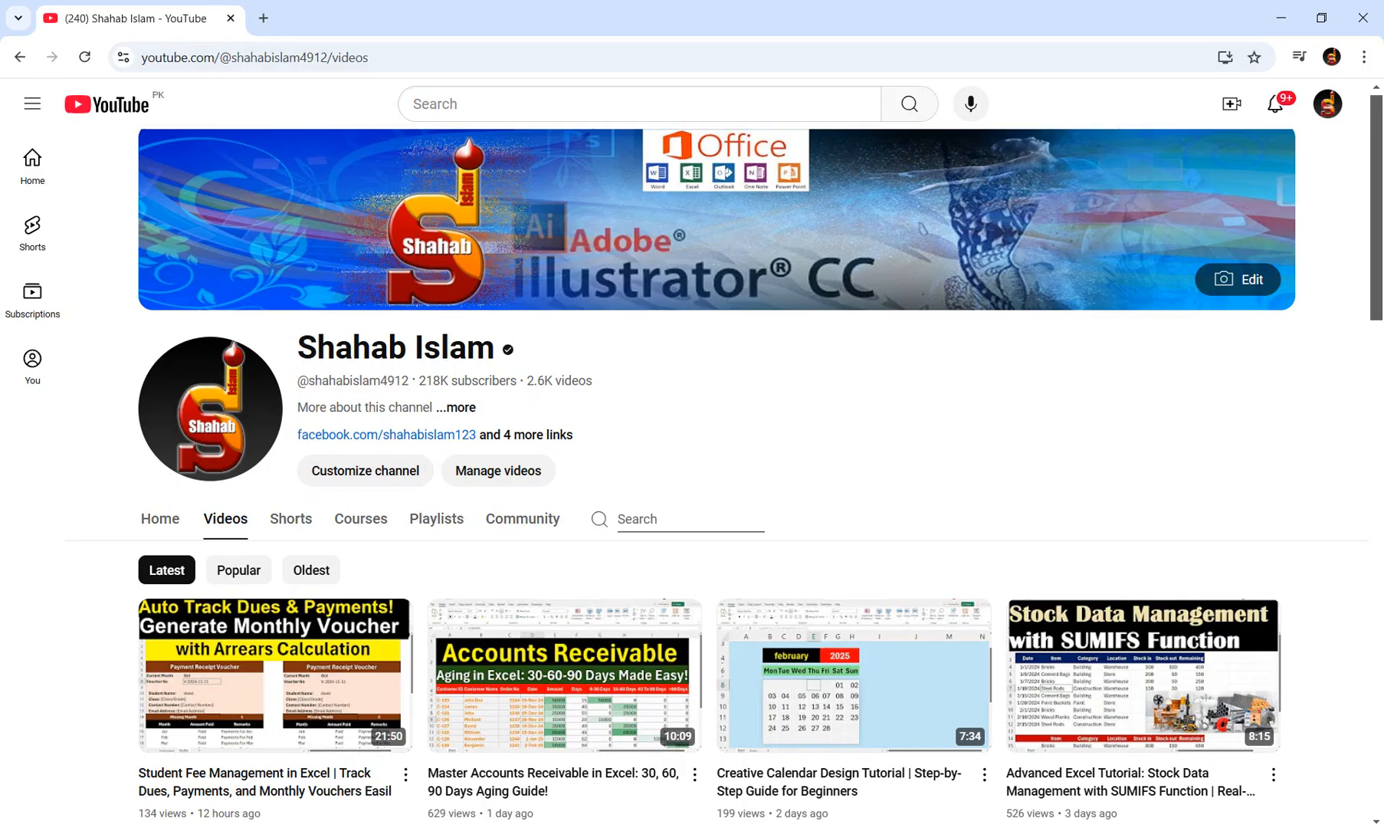